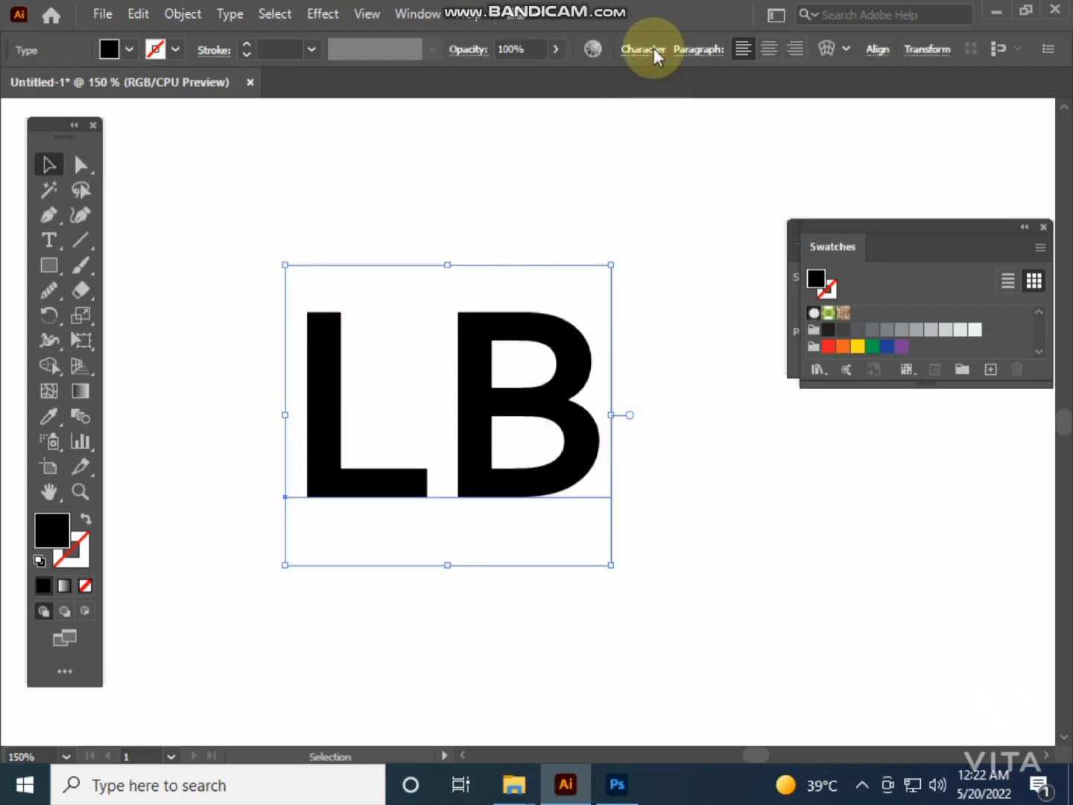
Set the LB text's font to ConthraxSb-Regular and shift the text slightly to the left on the artboard.
left_click(653, 50)
type("c")
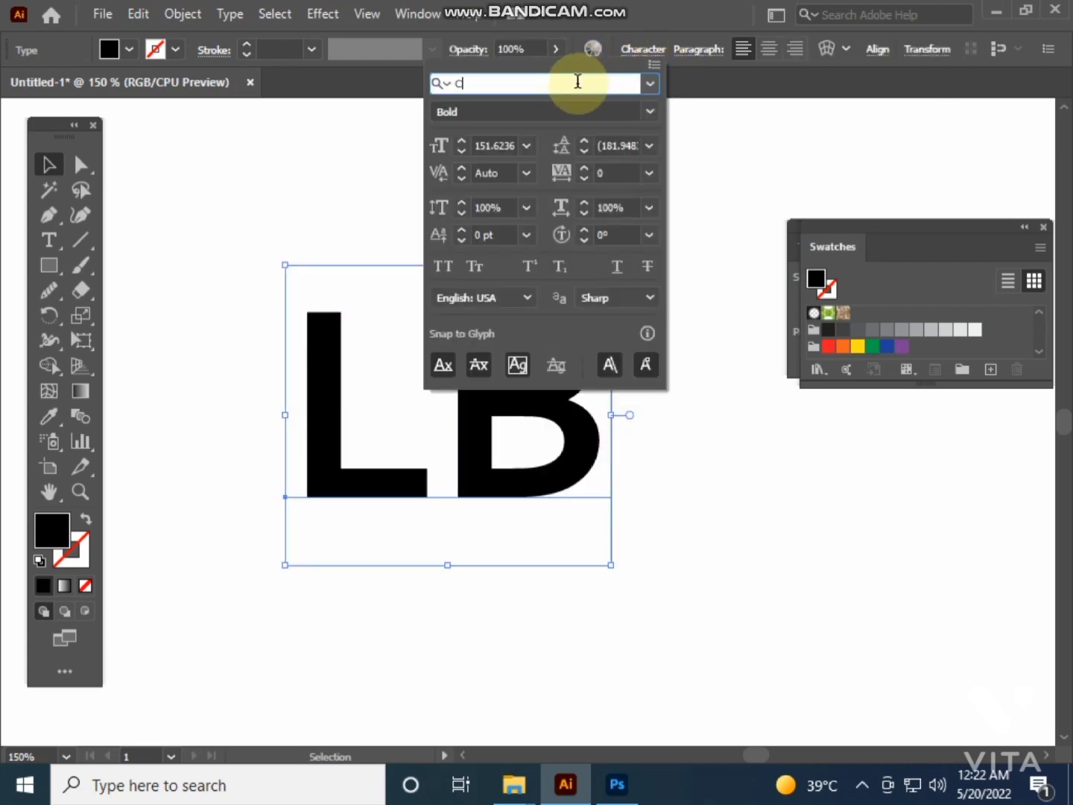
type("ont")
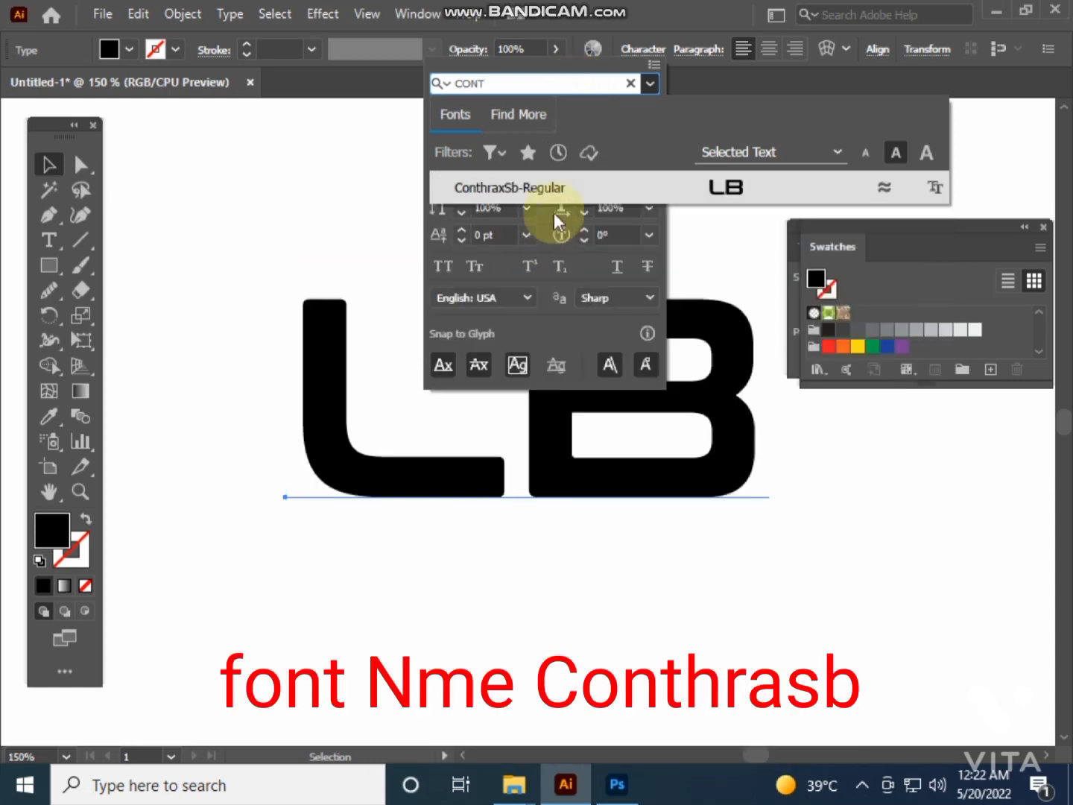
left_click(541, 191)
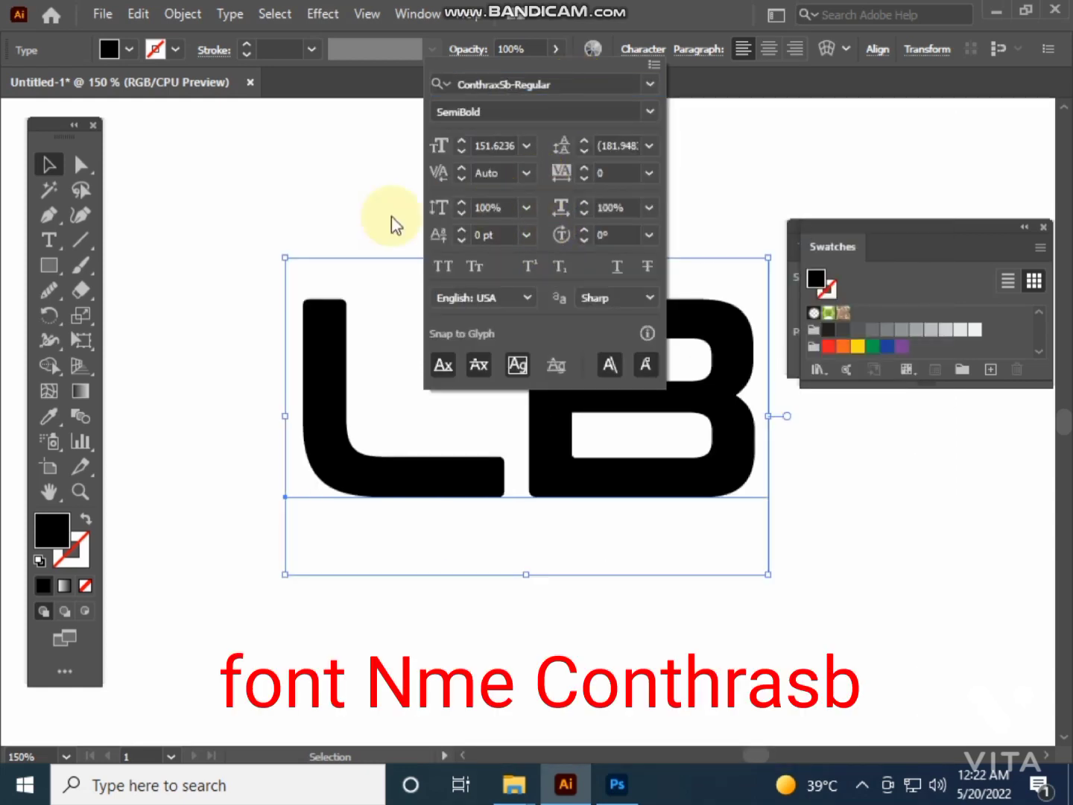
left_click(50, 163)
left_click(282, 188)
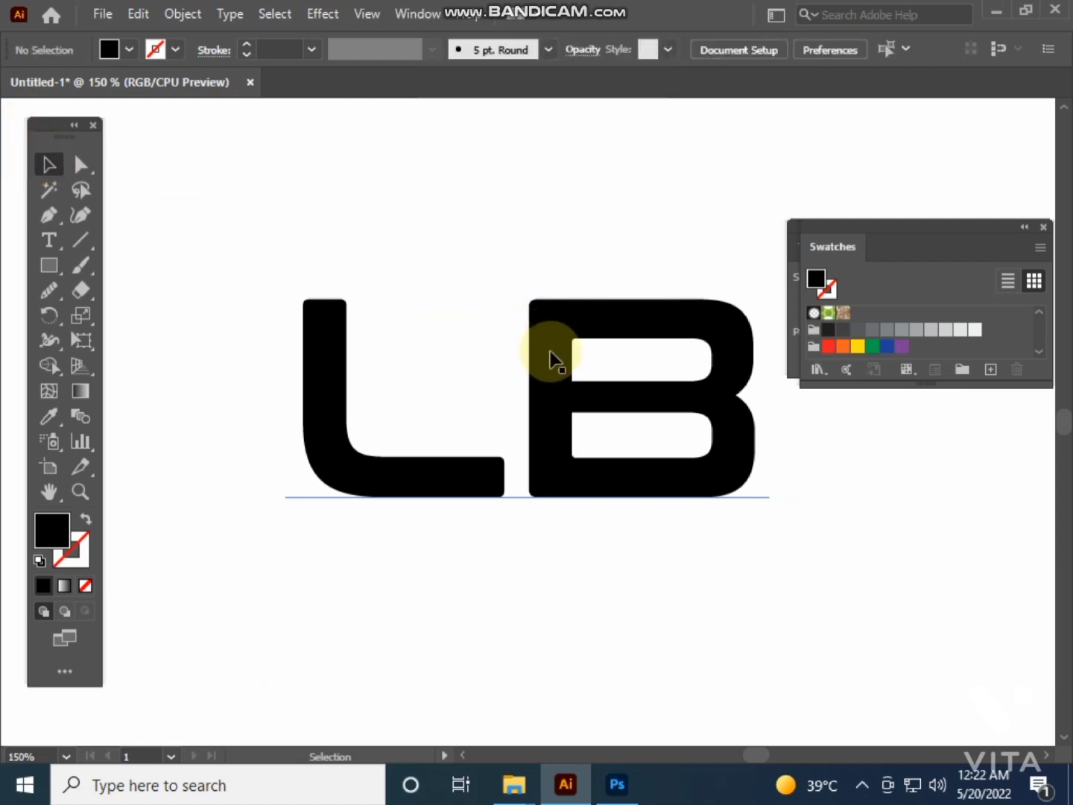
left_click_drag(553, 368, 524, 368)
left_click(522, 238)
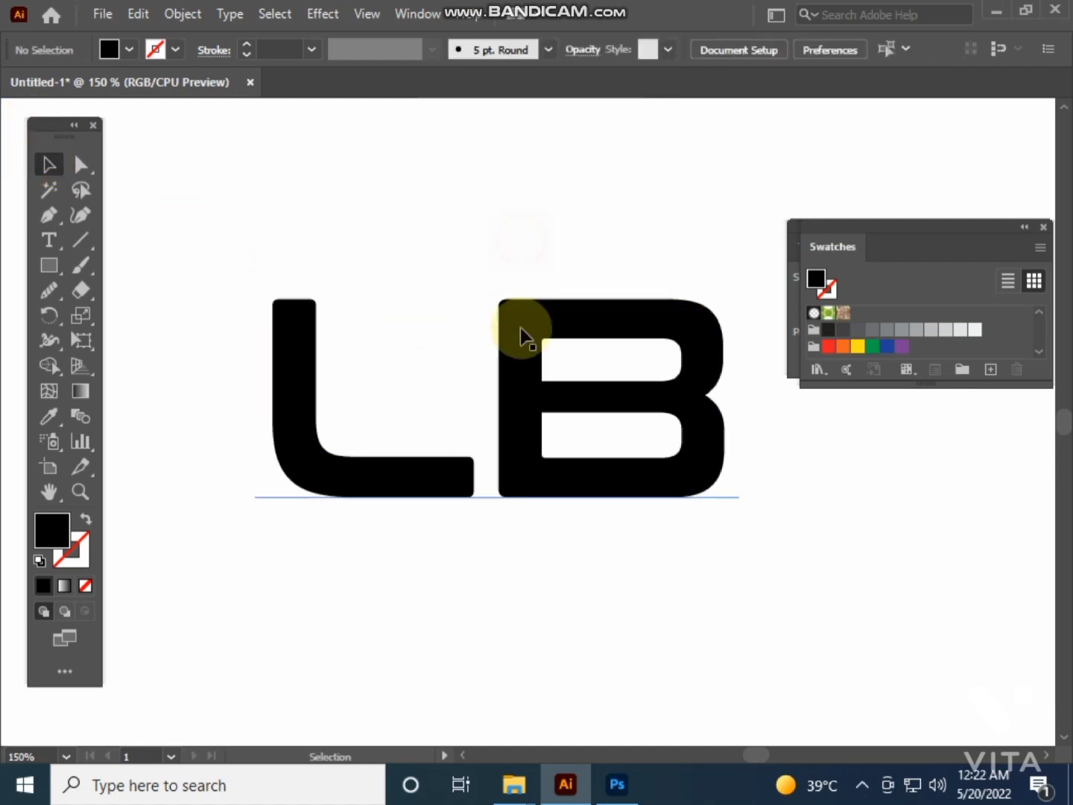
Convert the LB text to outlines and ungroup the two letter shapes.
left_click(521, 332)
right_click(521, 335)
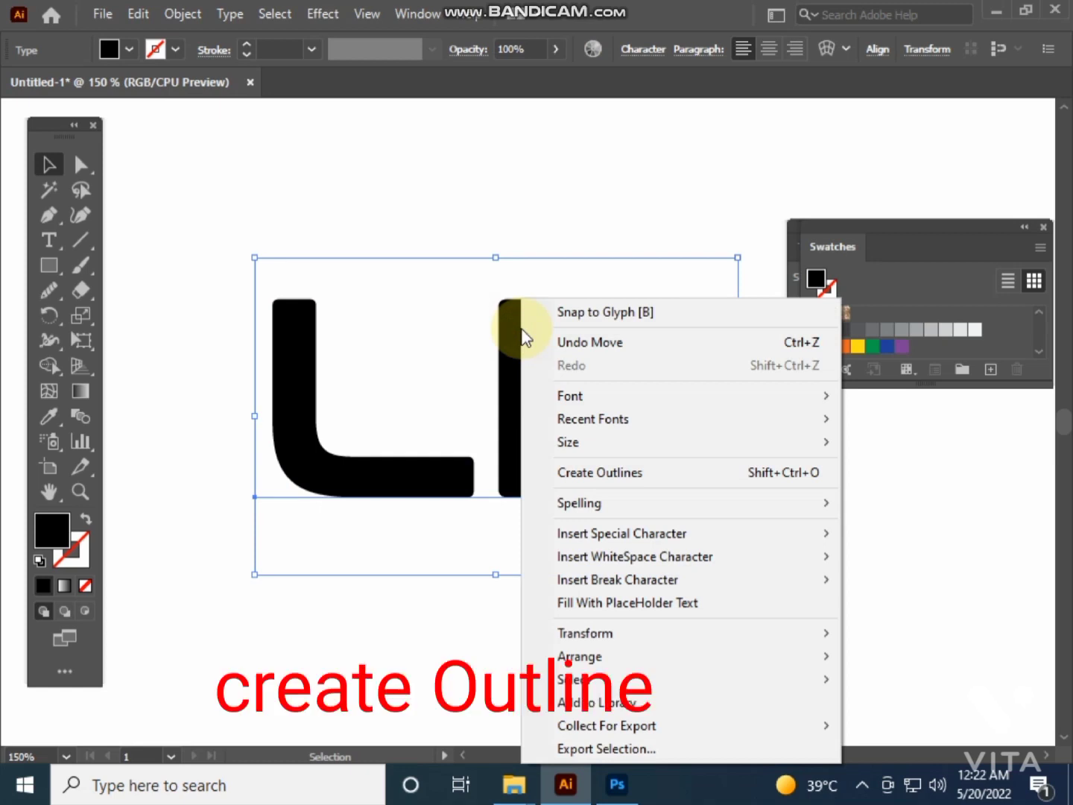
left_click(605, 474)
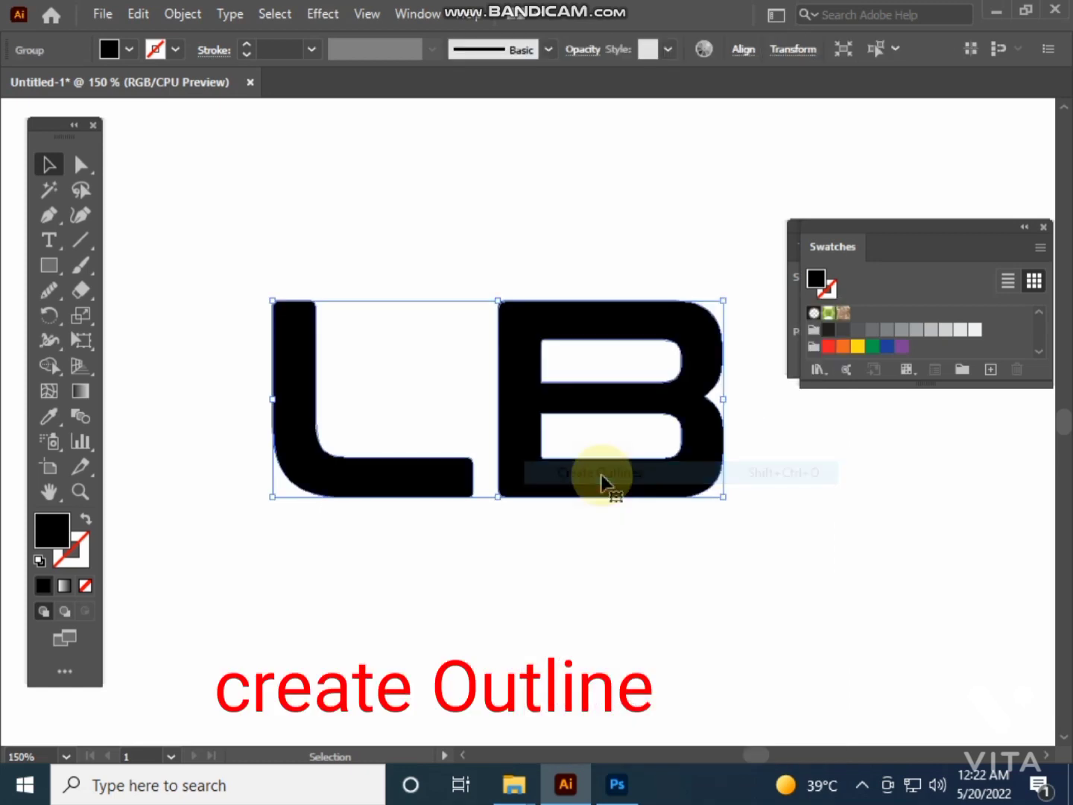
left_click(497, 246)
left_click(515, 336)
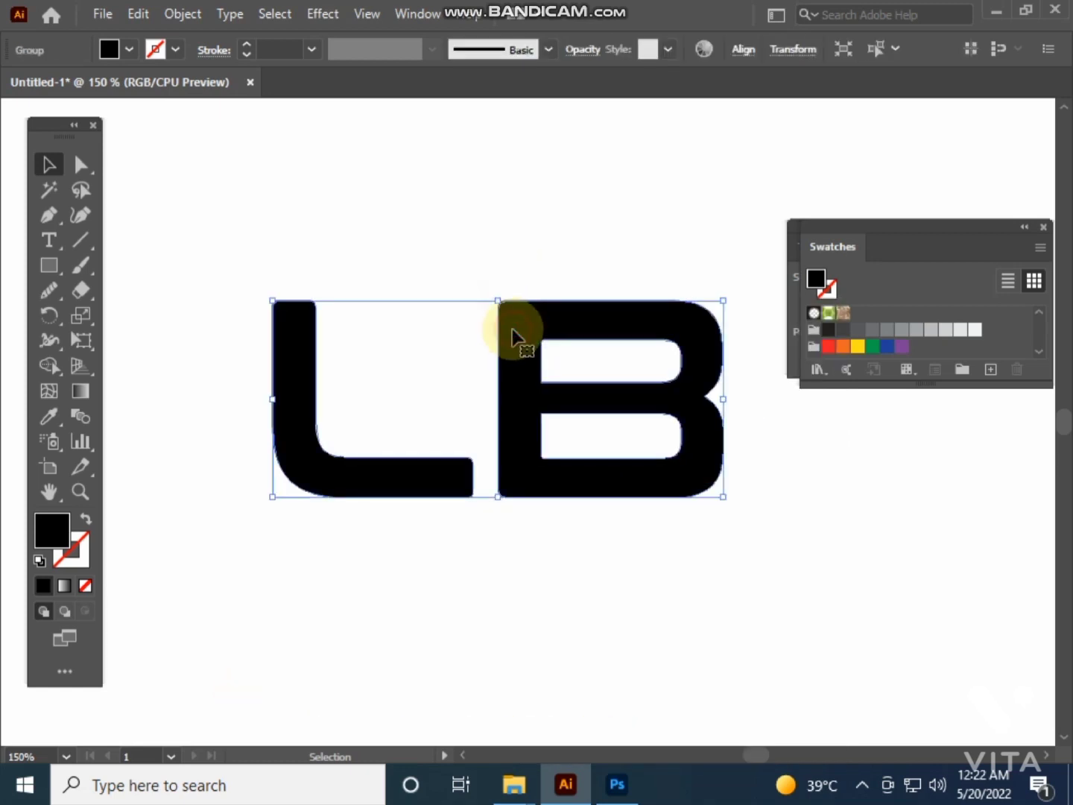
right_click(516, 336)
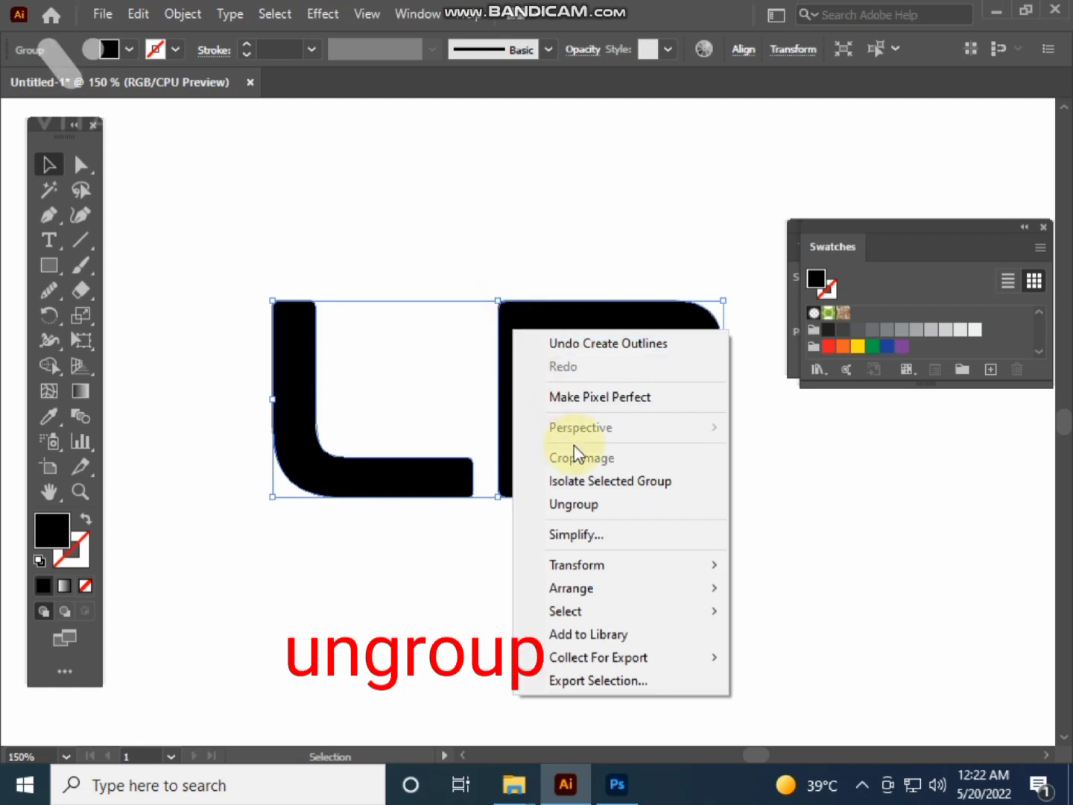
left_click(585, 504)
left_click(570, 548)
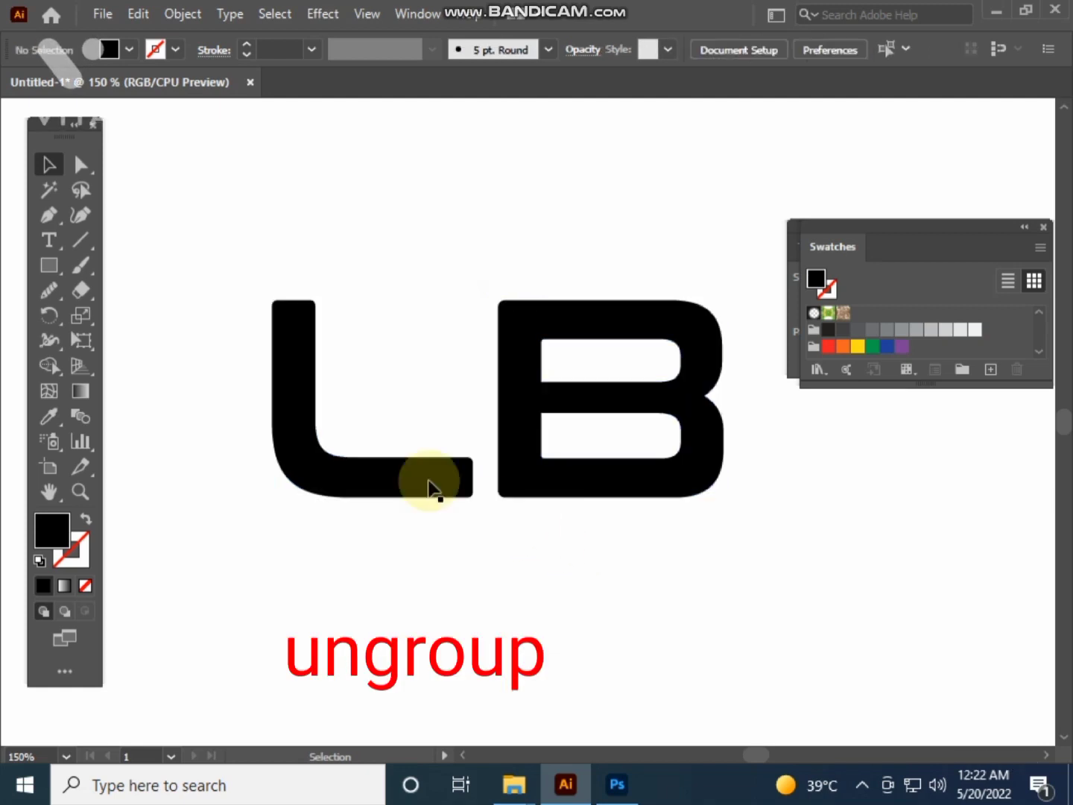
Extend the end points of the L's foot to the right until it overlaps the base of the B's stem.
left_click(81, 165)
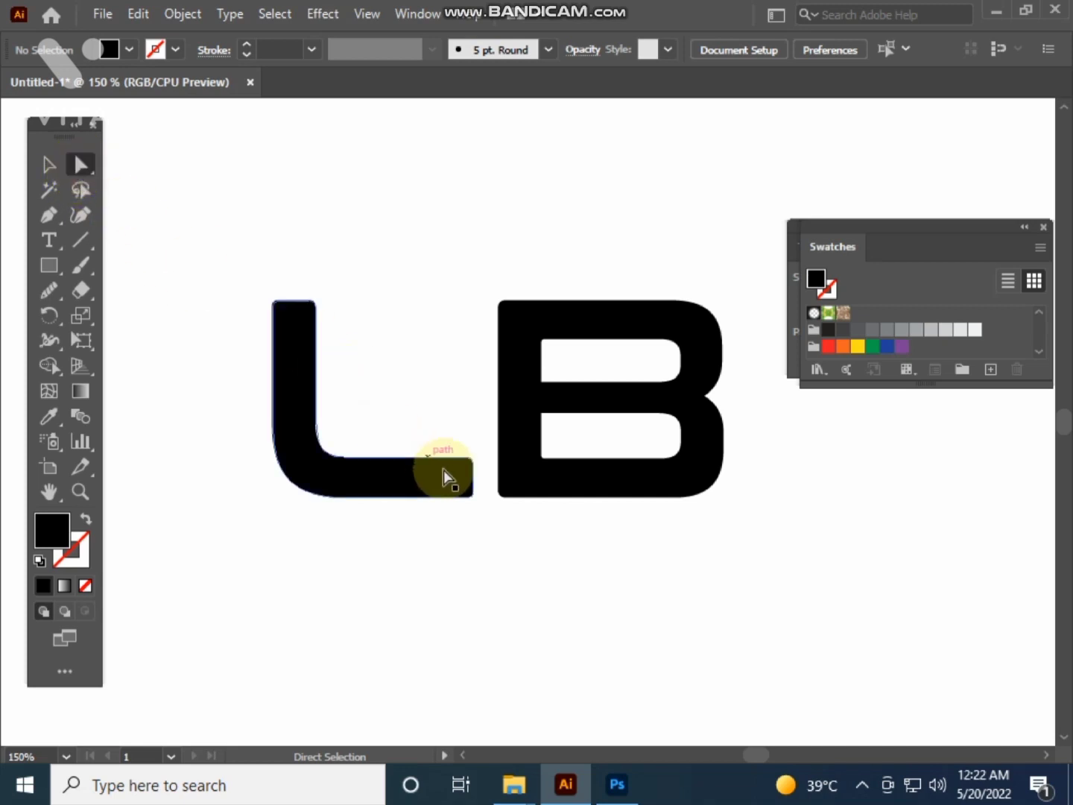
left_click_drag(459, 444, 480, 512)
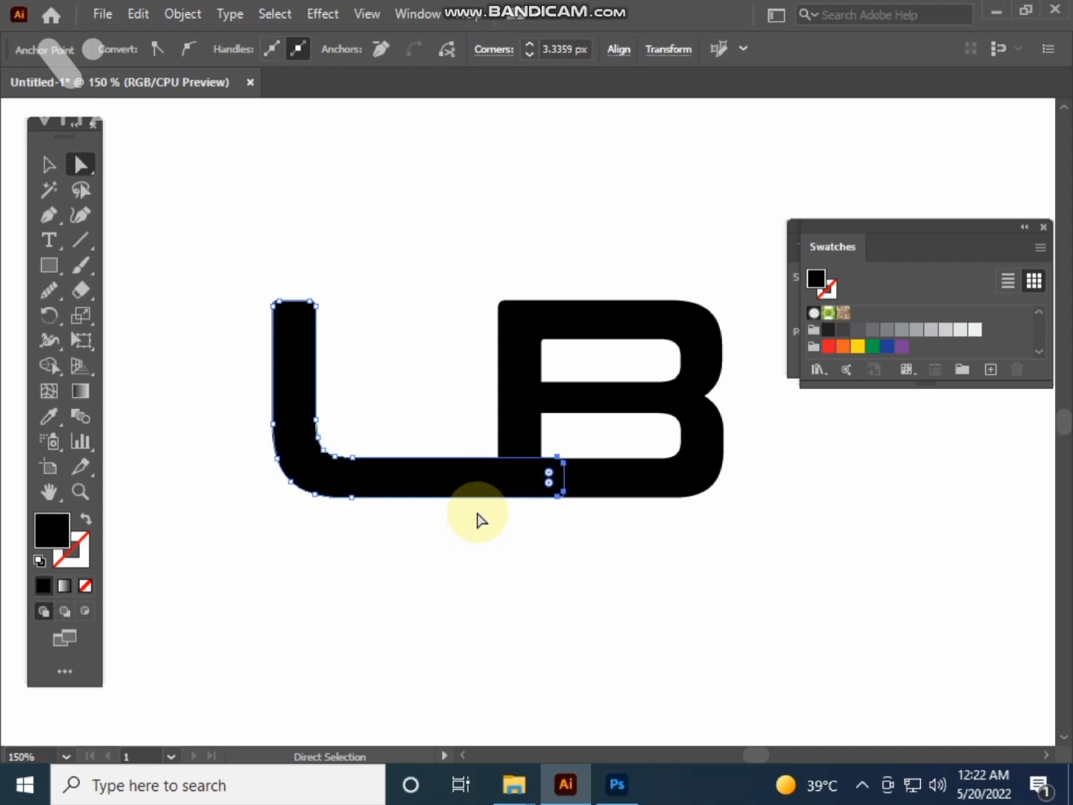
left_click(493, 522)
Pull the end of the L's foot back to just past the B's stem, and nudge the whole L slightly right.
scroll(539, 472, "up", 1)
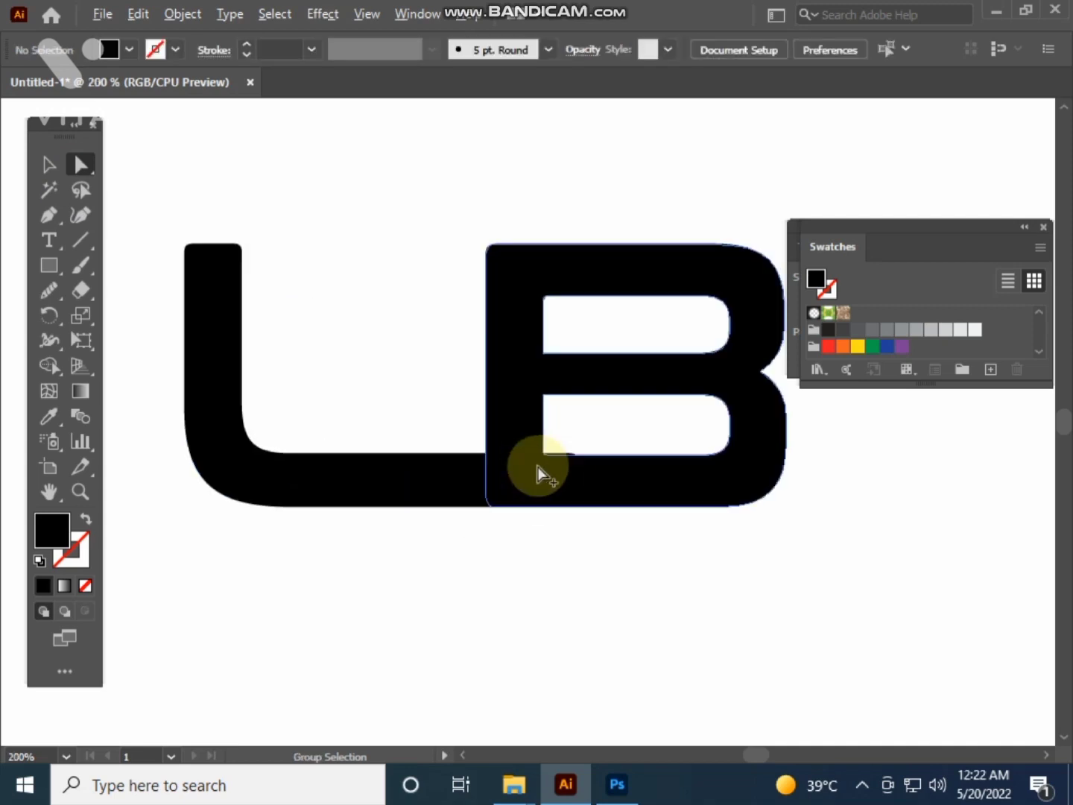
scroll(538, 473, "up", 1)
left_click(400, 517)
left_click(570, 584)
left_click(531, 482)
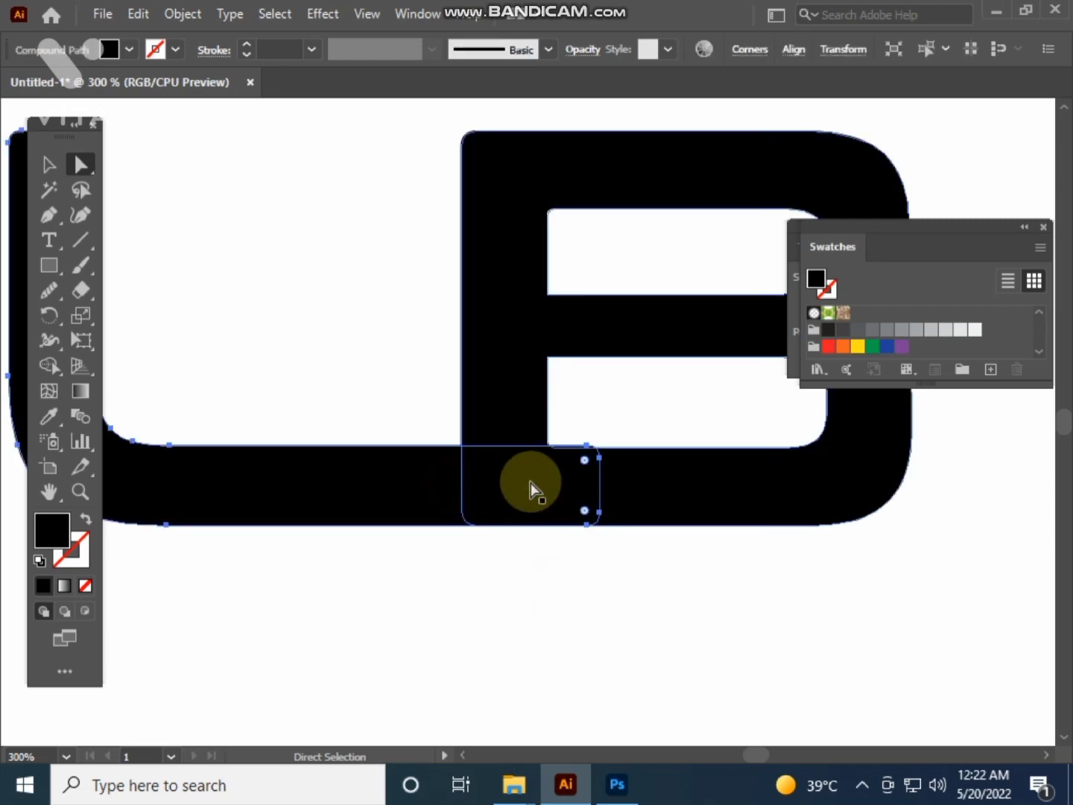
left_click_drag(530, 482, 514, 537)
left_click(564, 577)
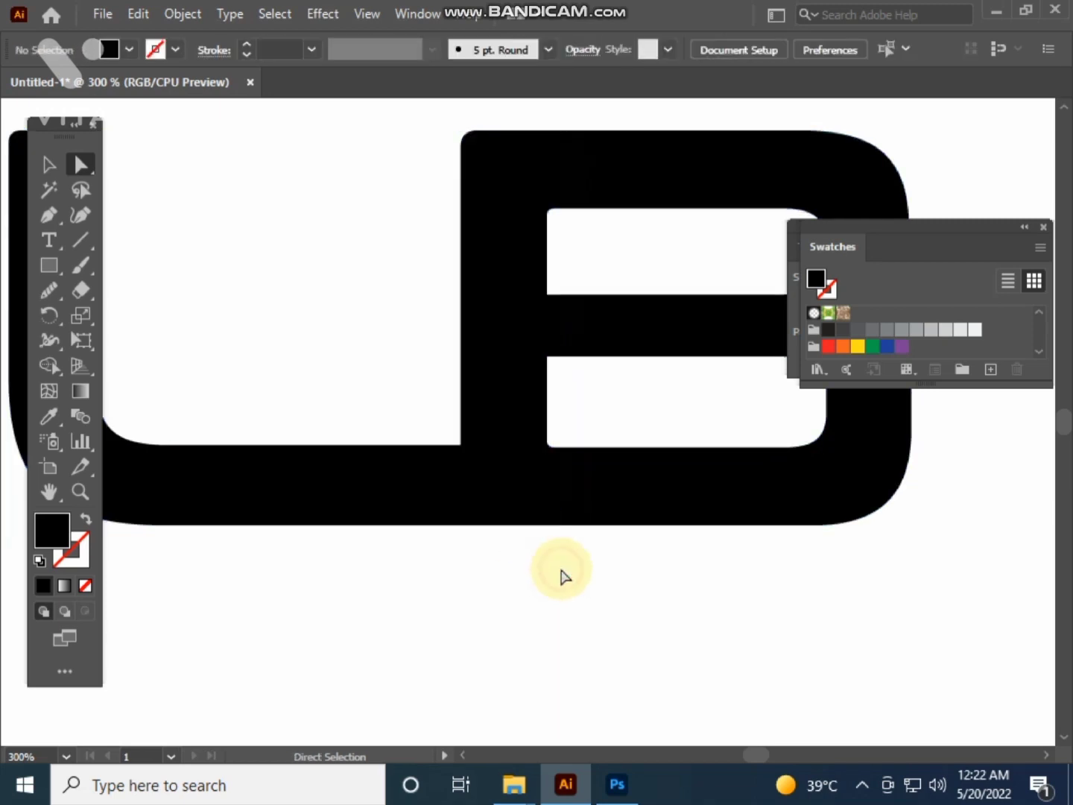
left_click(433, 477)
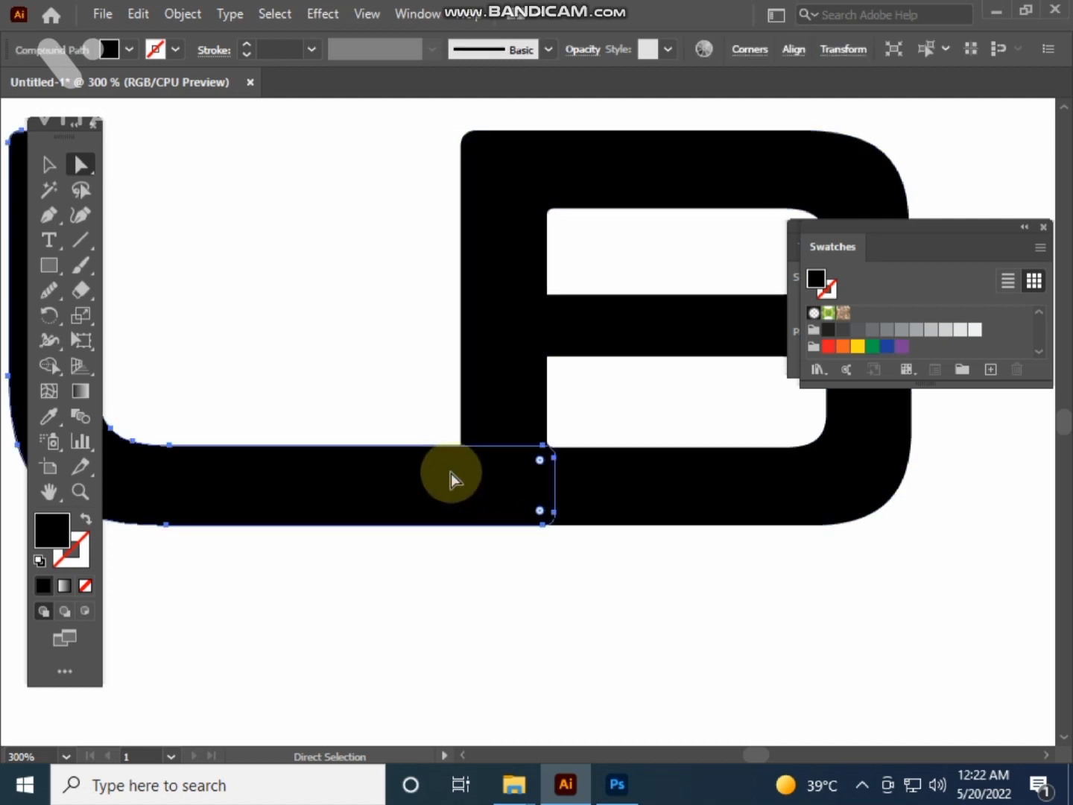
key("Right")
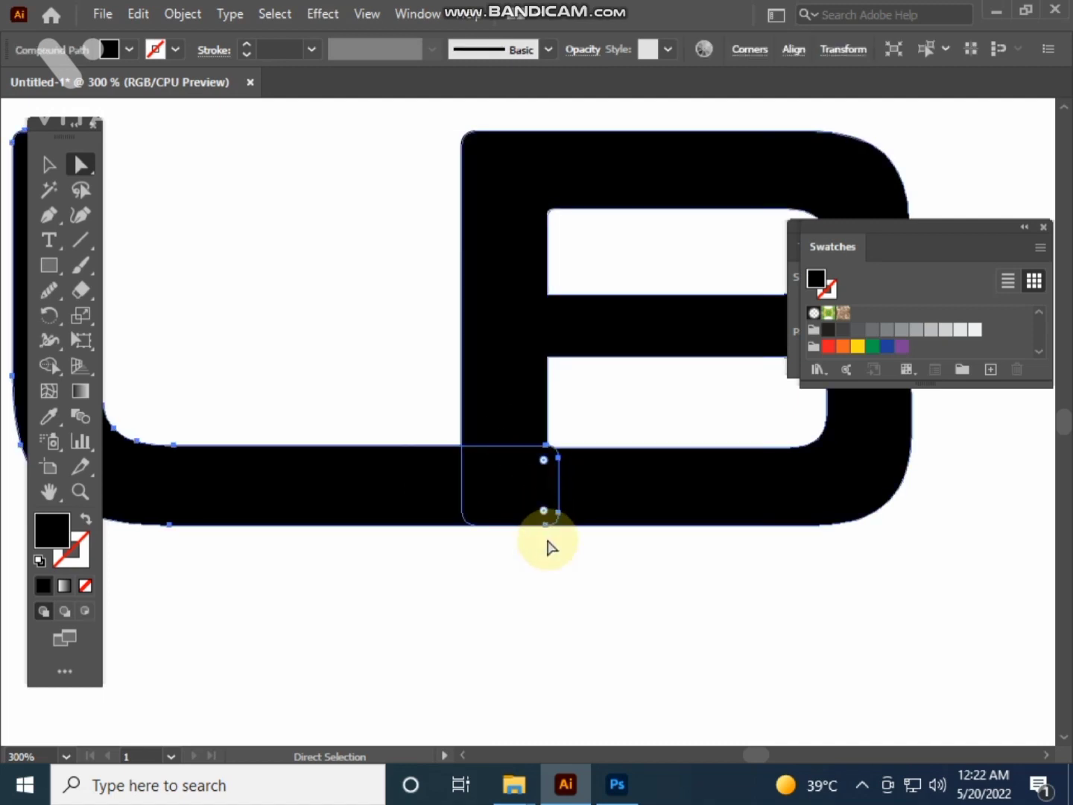
left_click(547, 567)
Create an offset path of 3 px around the L with miter joins and a miter limit of 4.
scroll(513, 552, "down", 2, "alt")
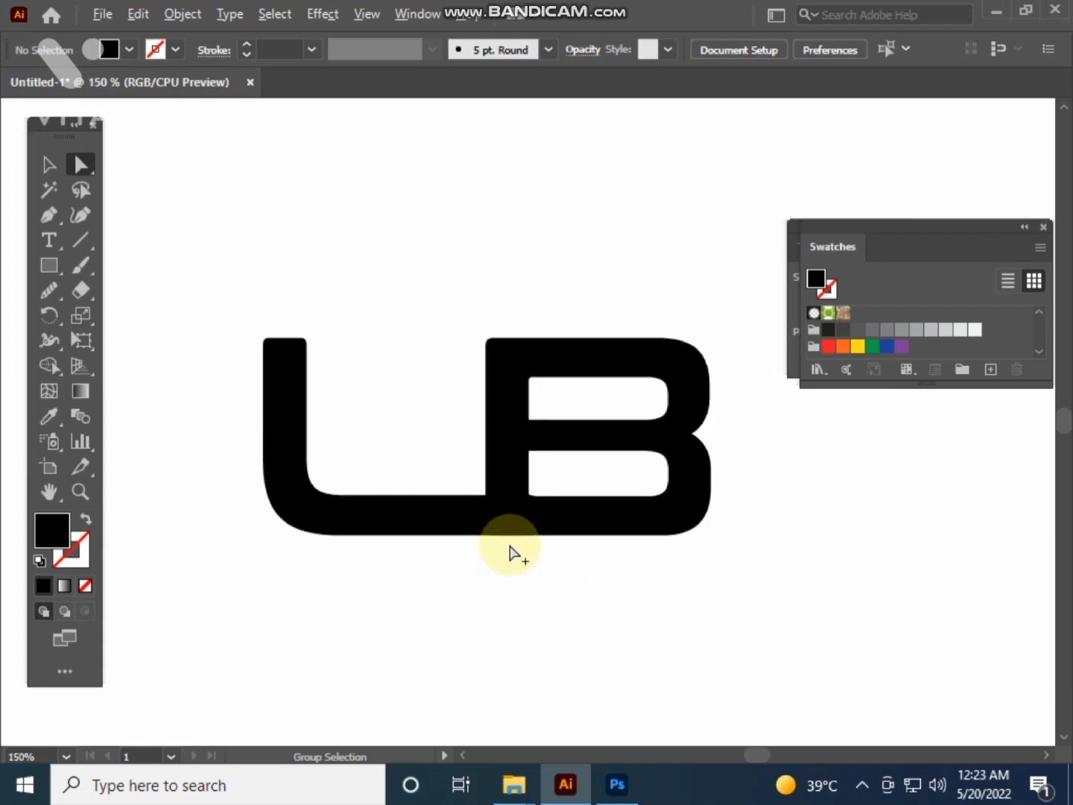
left_click_drag(509, 547, 531, 530)
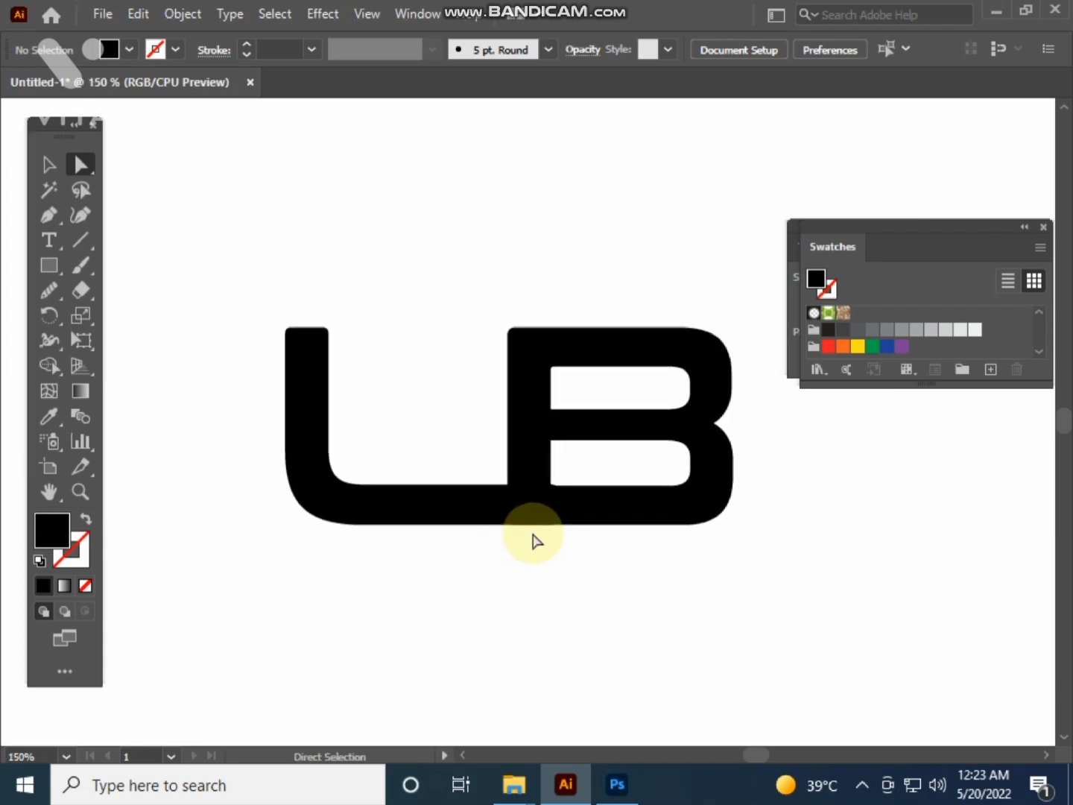
left_click_drag(532, 534, 560, 540)
left_click(492, 515)
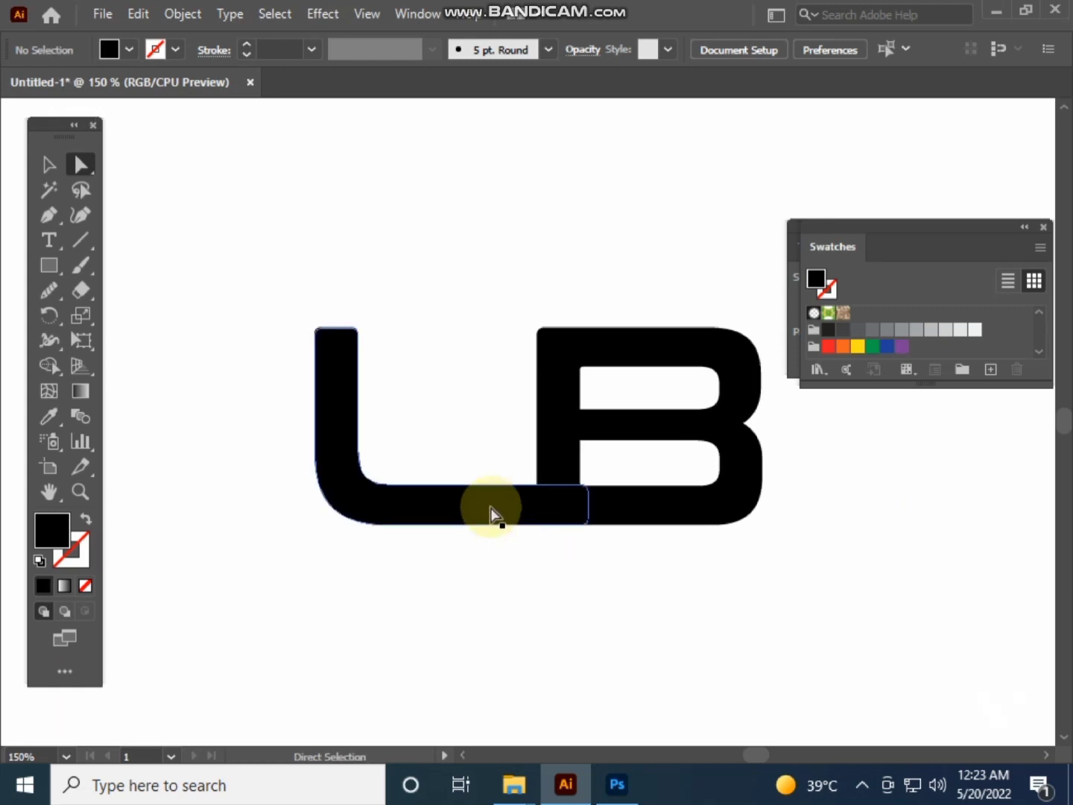
left_click(397, 498)
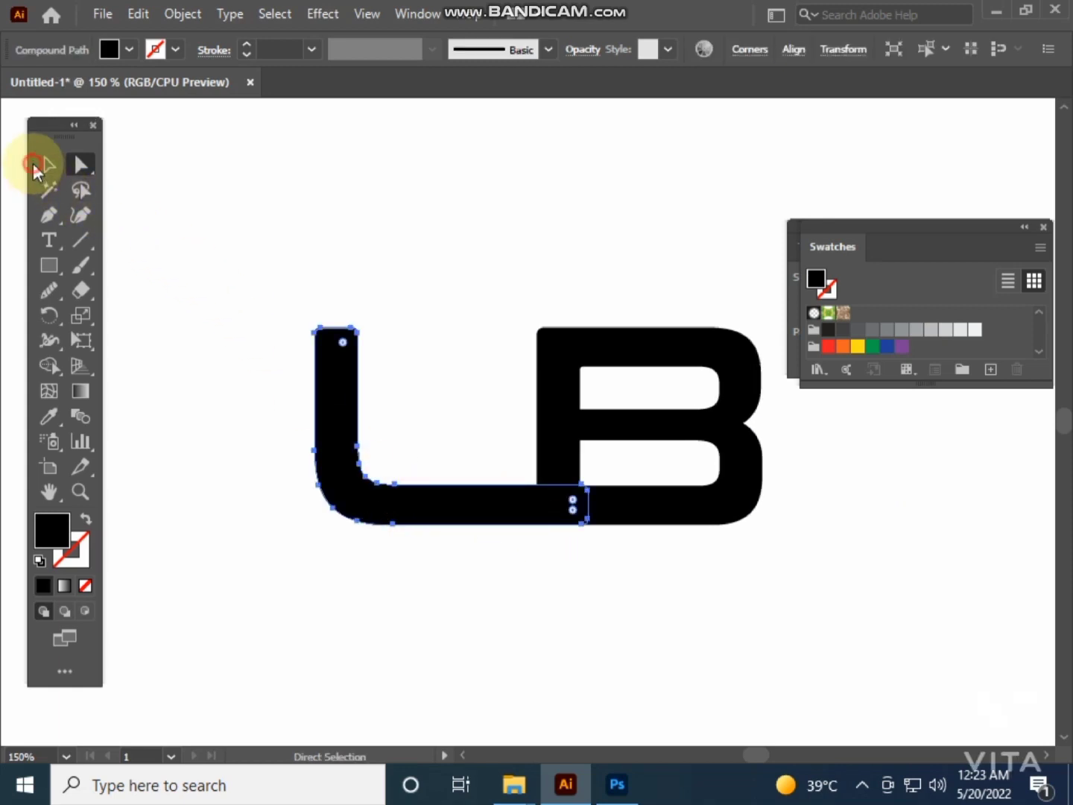
left_click(50, 167)
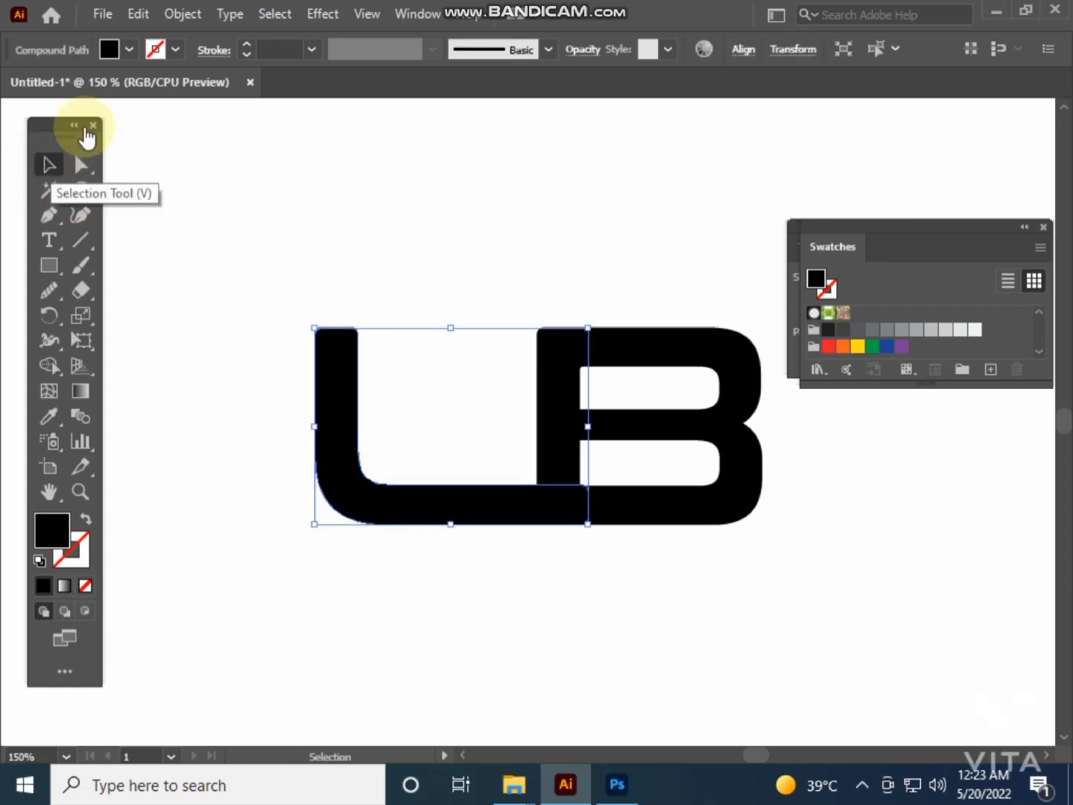
left_click(178, 14)
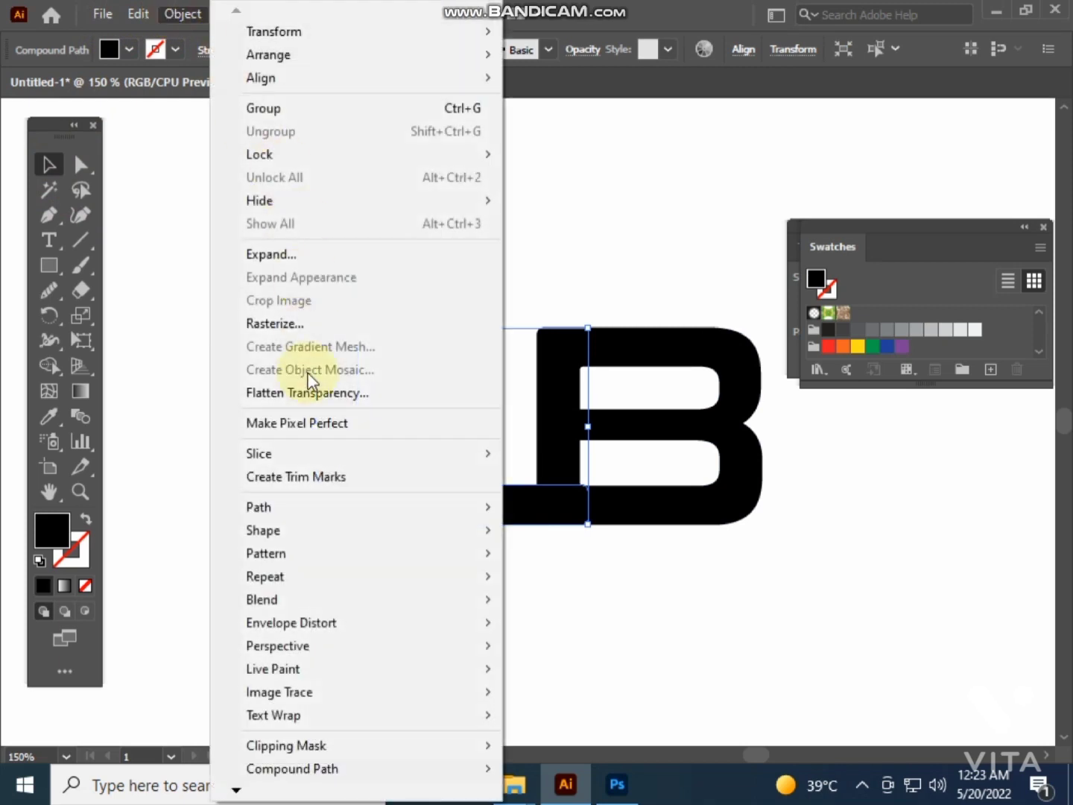
mouse_move(290, 507)
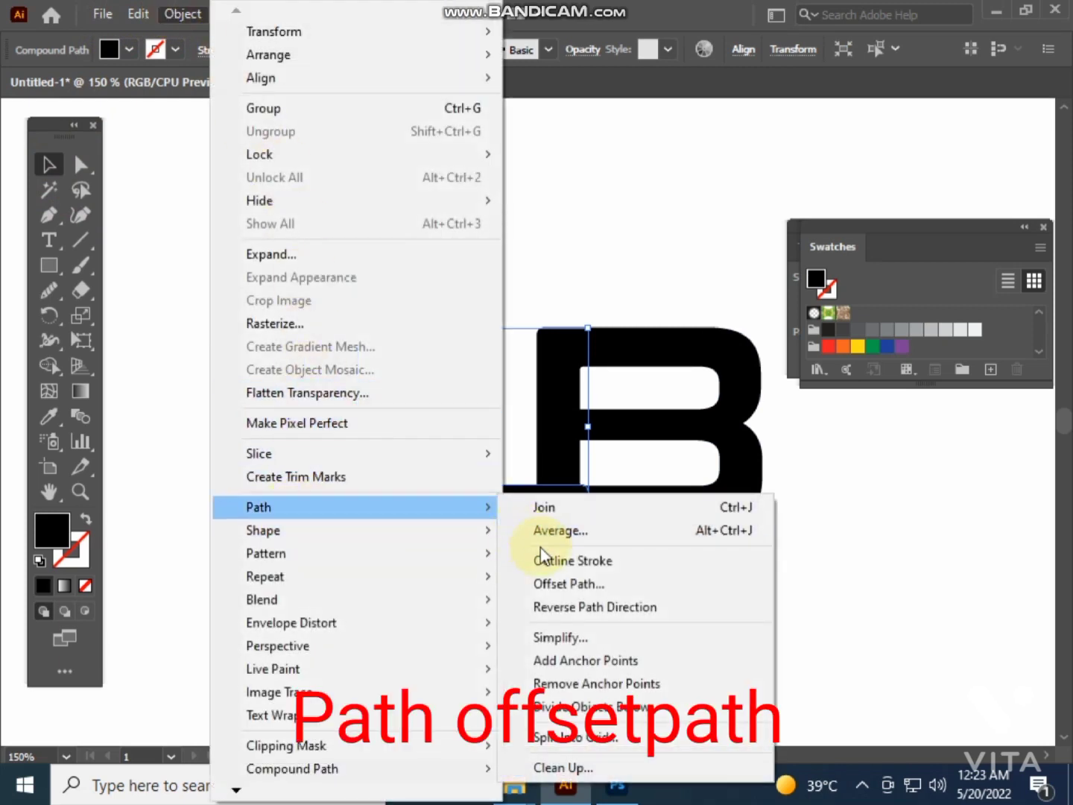
left_click(568, 580)
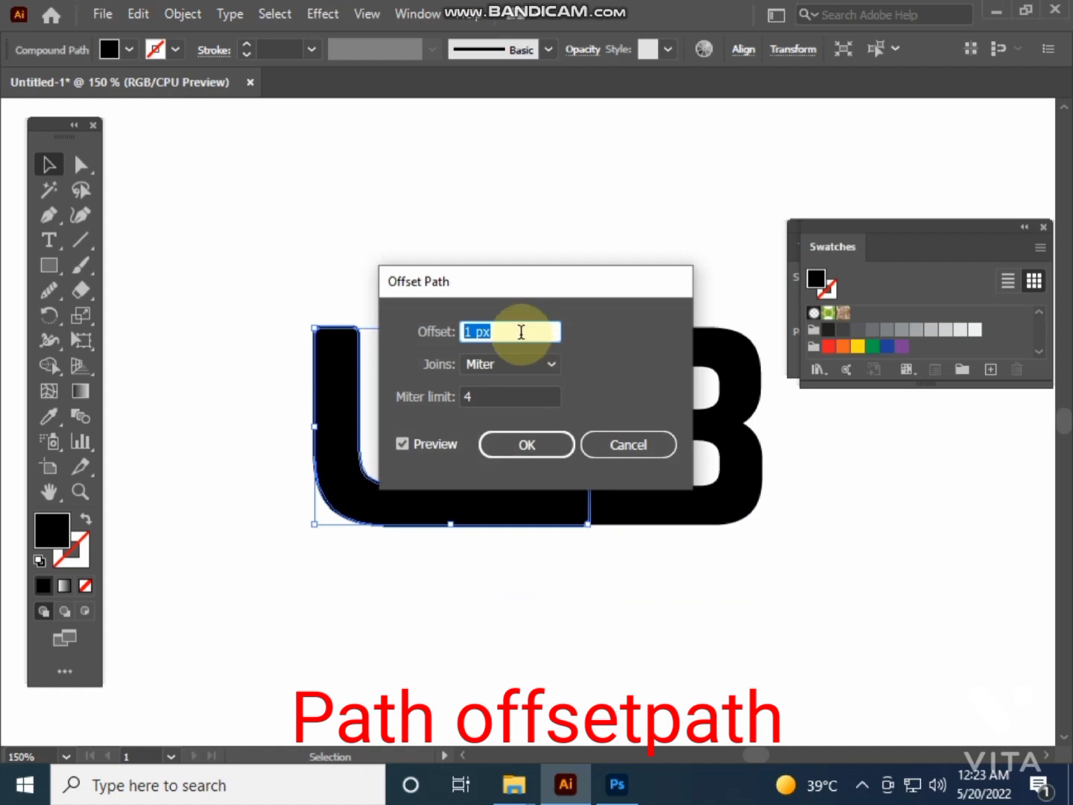
key("Up")
key("Up")
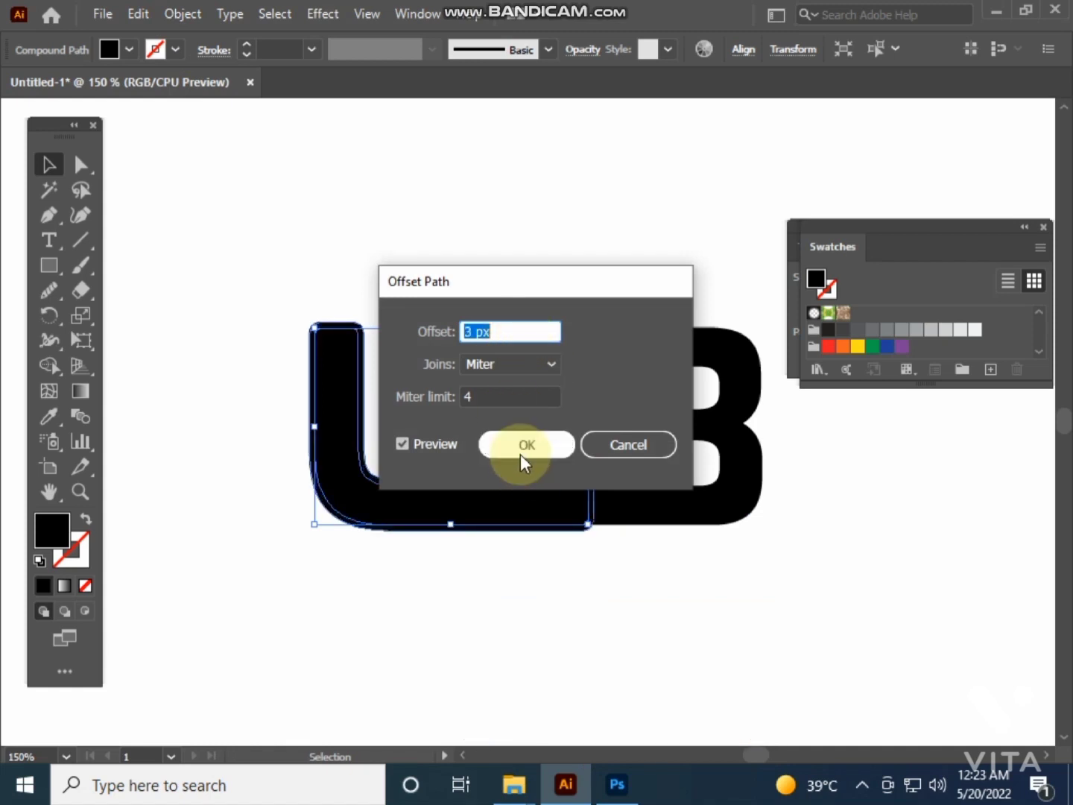
left_click(519, 452)
left_click(707, 521)
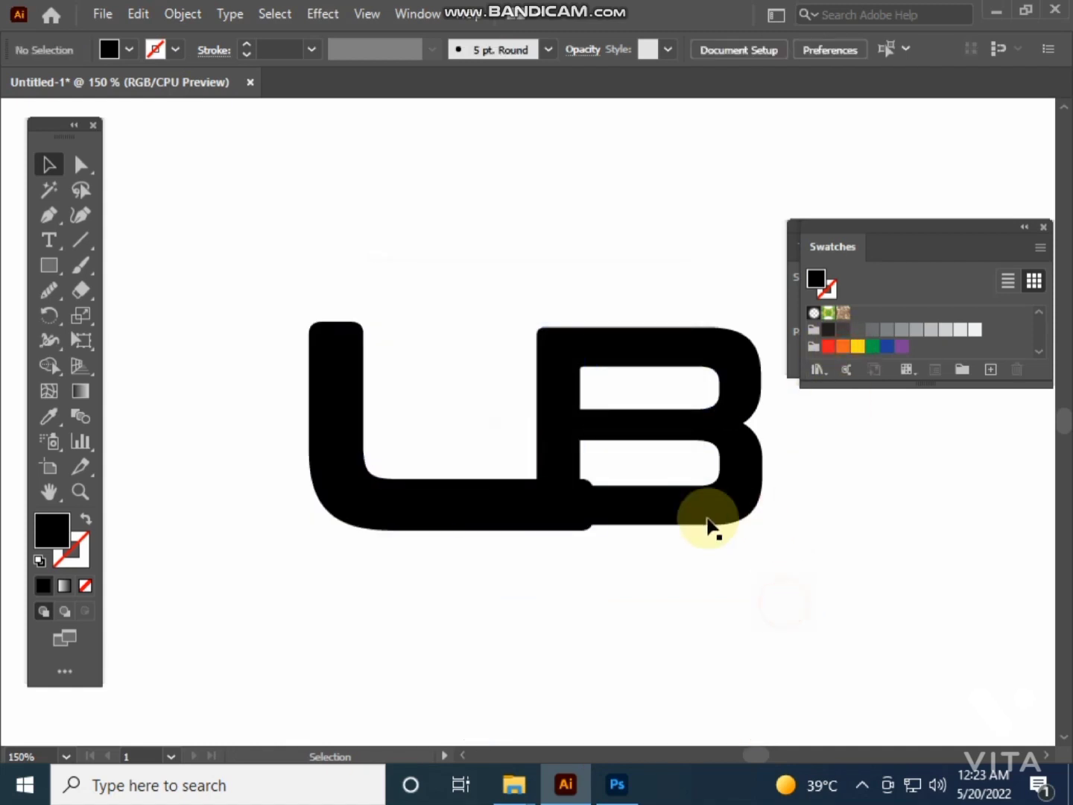
Select both letters and use the Shape Builder to remove the offset margin pieces crossing the B's stem and surrounding the L's foot.
left_click_drag(477, 391, 596, 582)
scroll(587, 526, "up", 5)
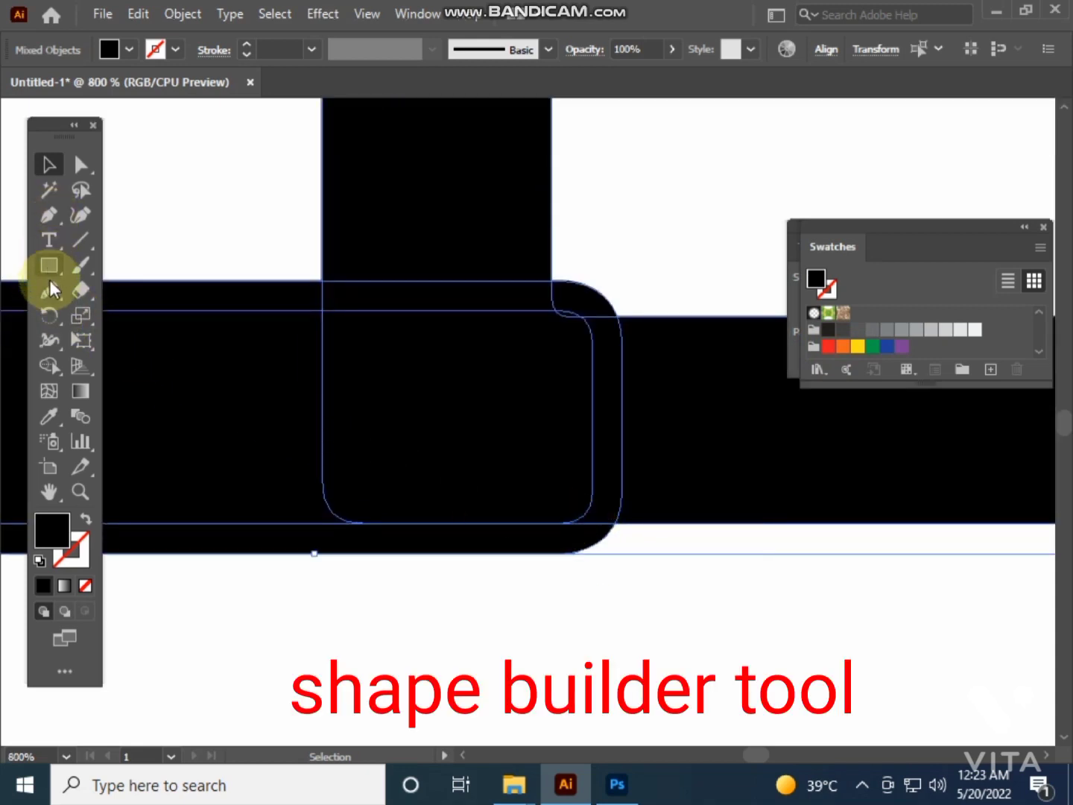
left_click(49, 365)
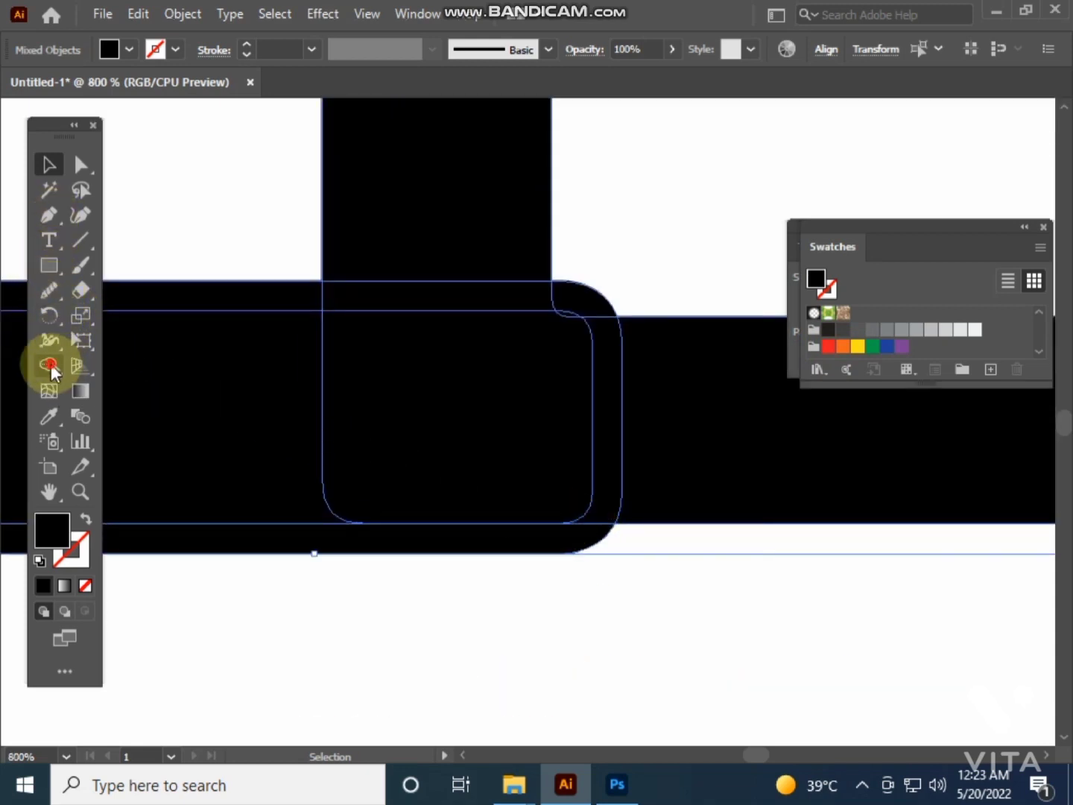
left_click(420, 300, "alt")
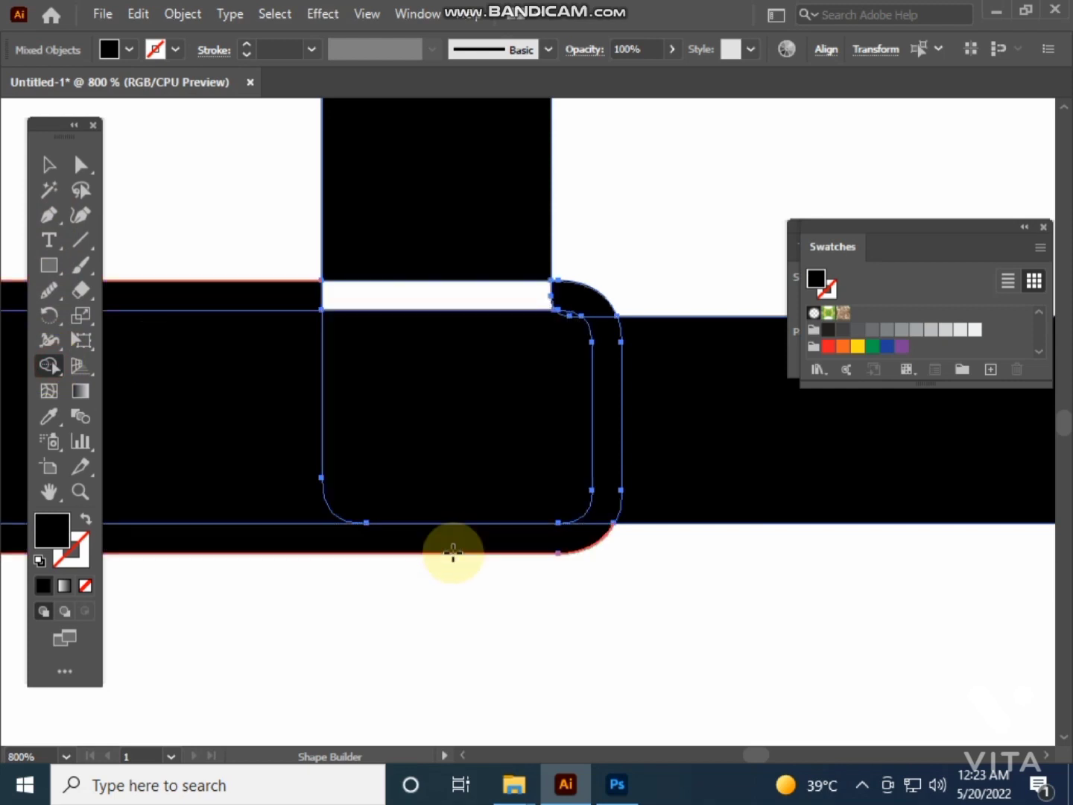
left_click(452, 551, "alt")
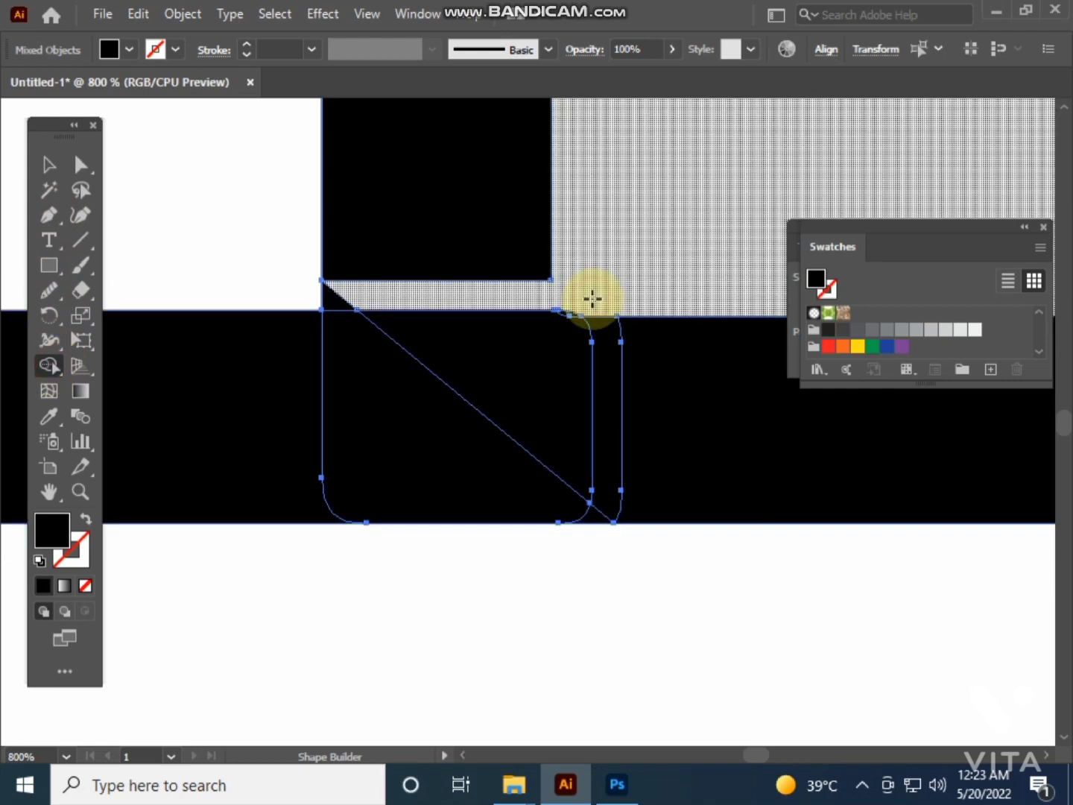
left_click_drag(549, 306, 582, 306)
left_click_drag(700, 302, 711, 296)
left_click(495, 291, "alt")
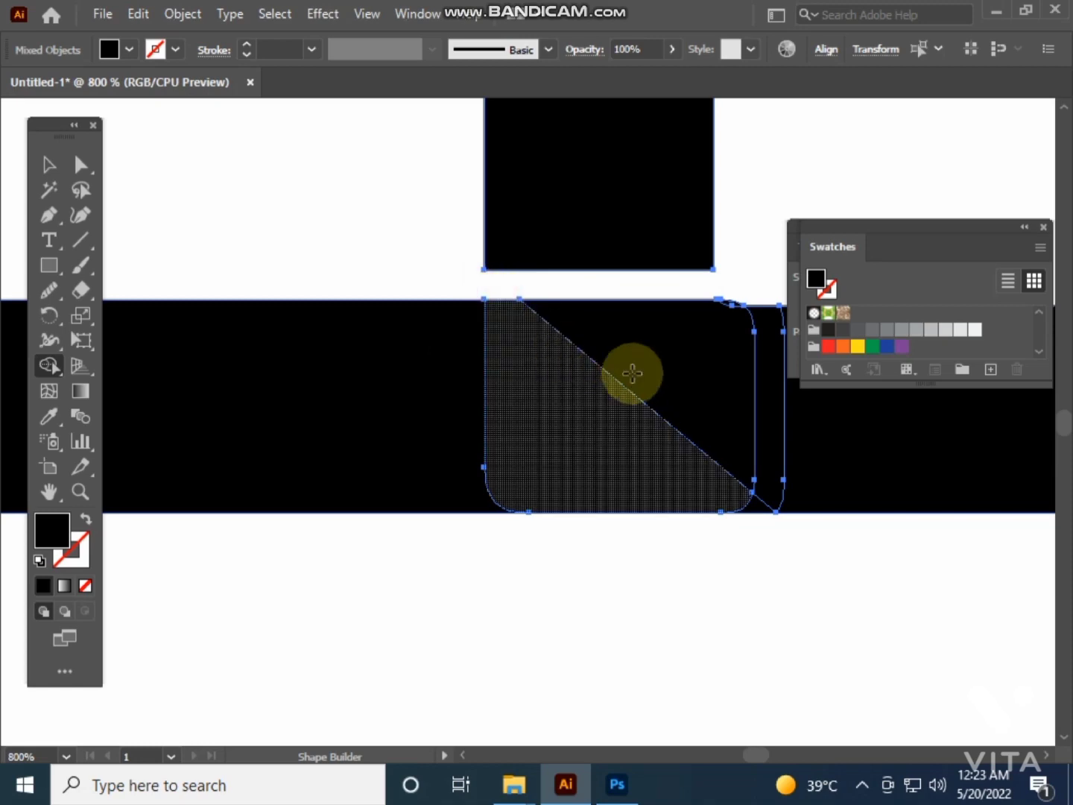
Merge the L, the B and the leftover slivers where they overlap into one shape with Shape Builder, and deselect the result.
left_click_drag(831, 413, 423, 432)
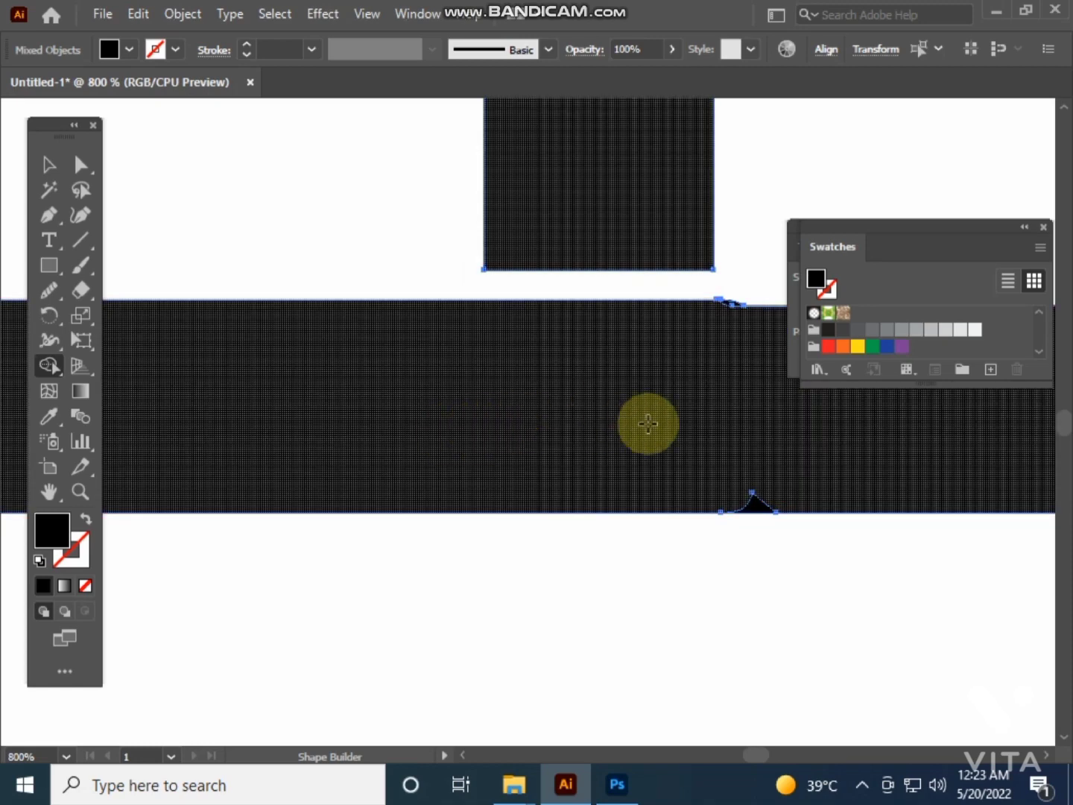
mouse_move(778, 508)
left_mouse_down()
mouse_move(702, 464)
mouse_move(556, 546)
left_mouse_up()
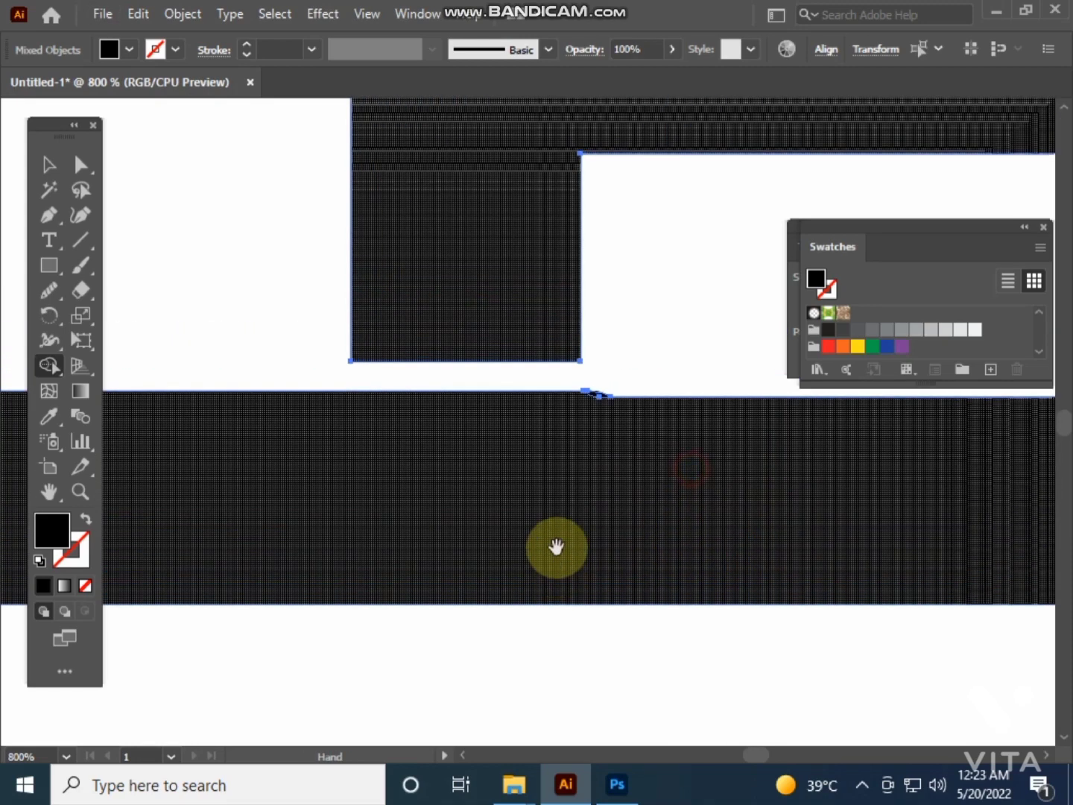
scroll(615, 379, "up", 4)
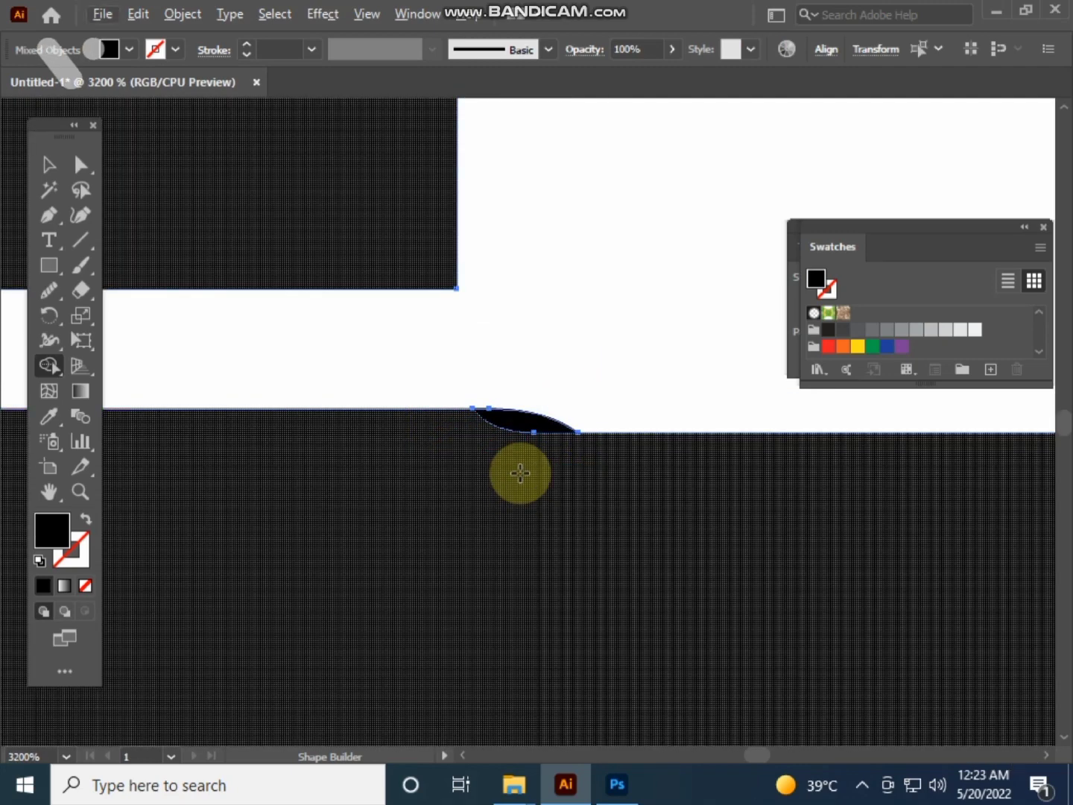
left_click_drag(520, 469, 521, 418)
scroll(520, 418, "down", 7)
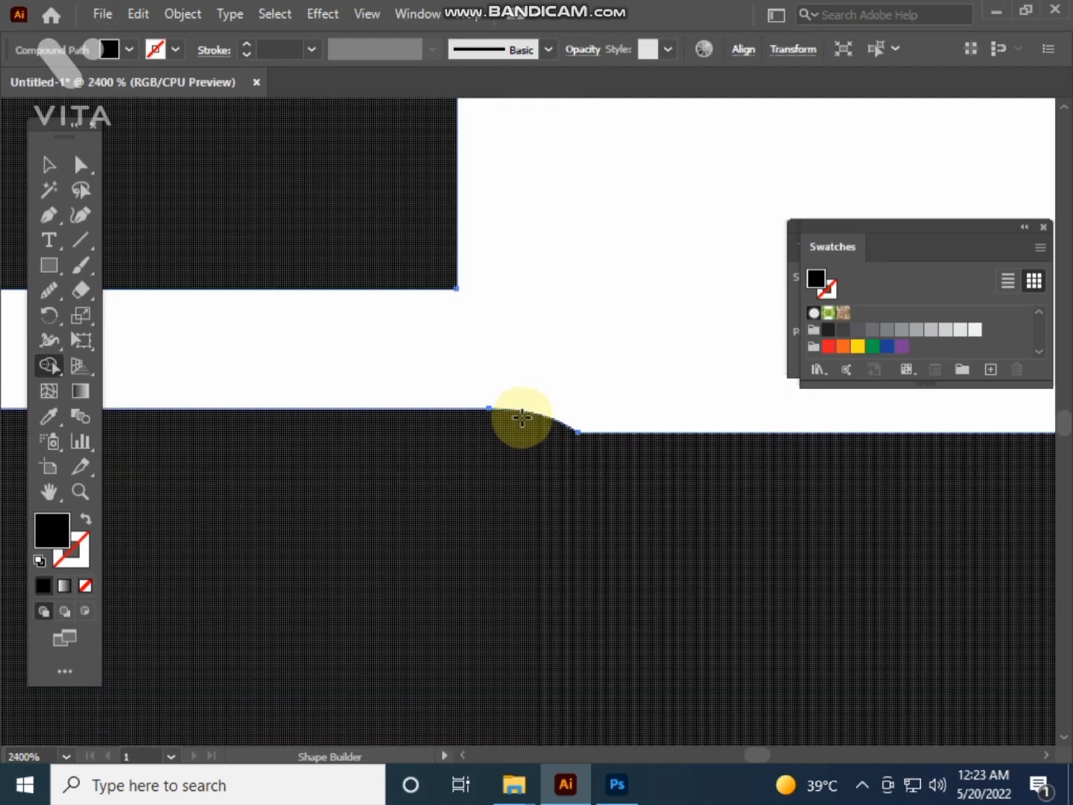
left_click_drag(308, 359, 539, 405)
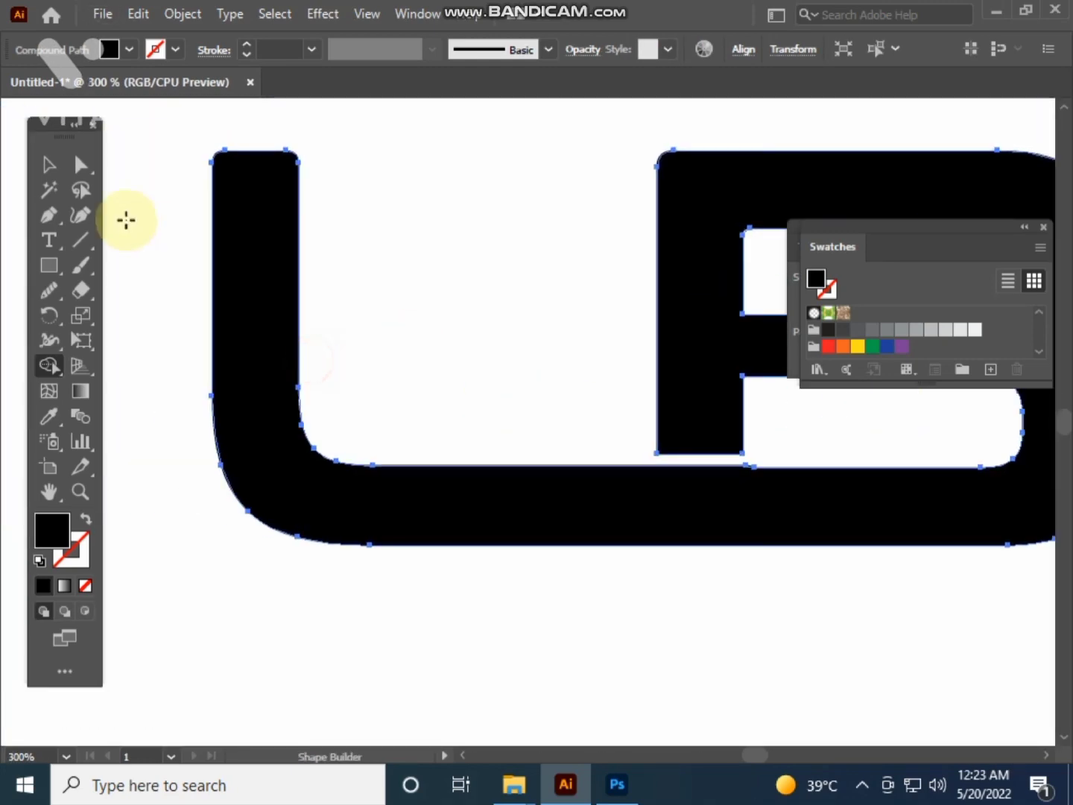
left_click(44, 163)
left_click(479, 218)
key("ctrl+minus")
left_click_drag(478, 220, 417, 345)
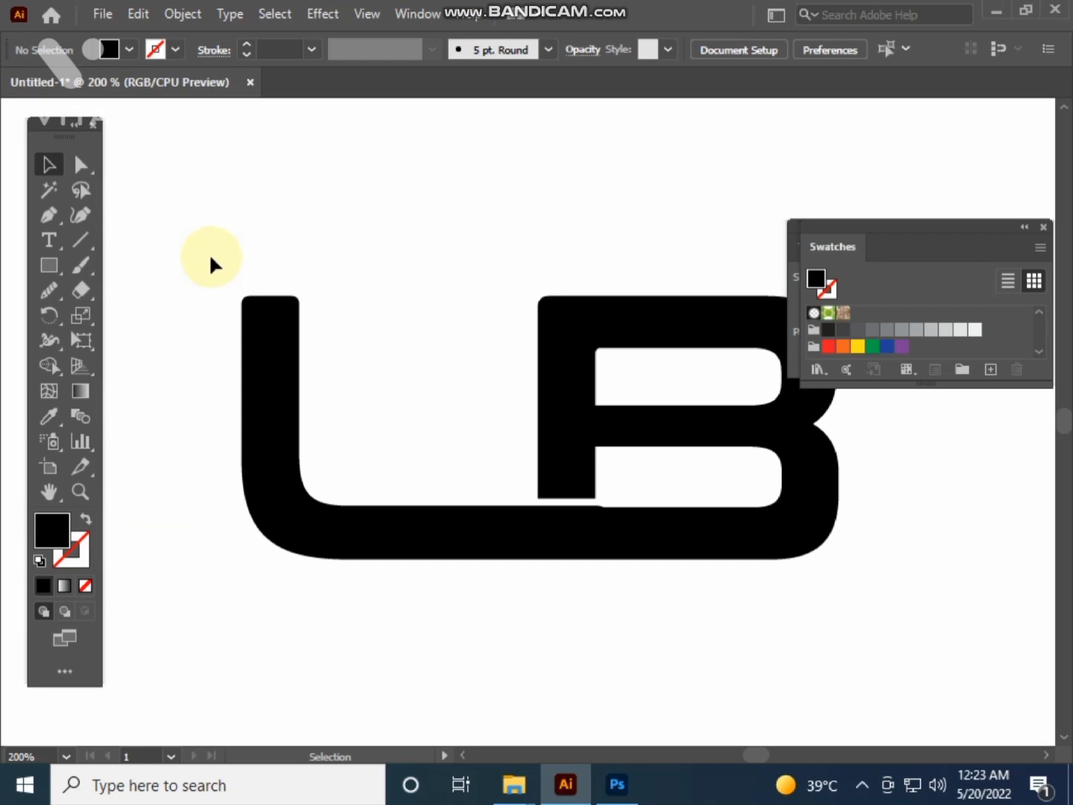
scroll(210, 258, "down", 2)
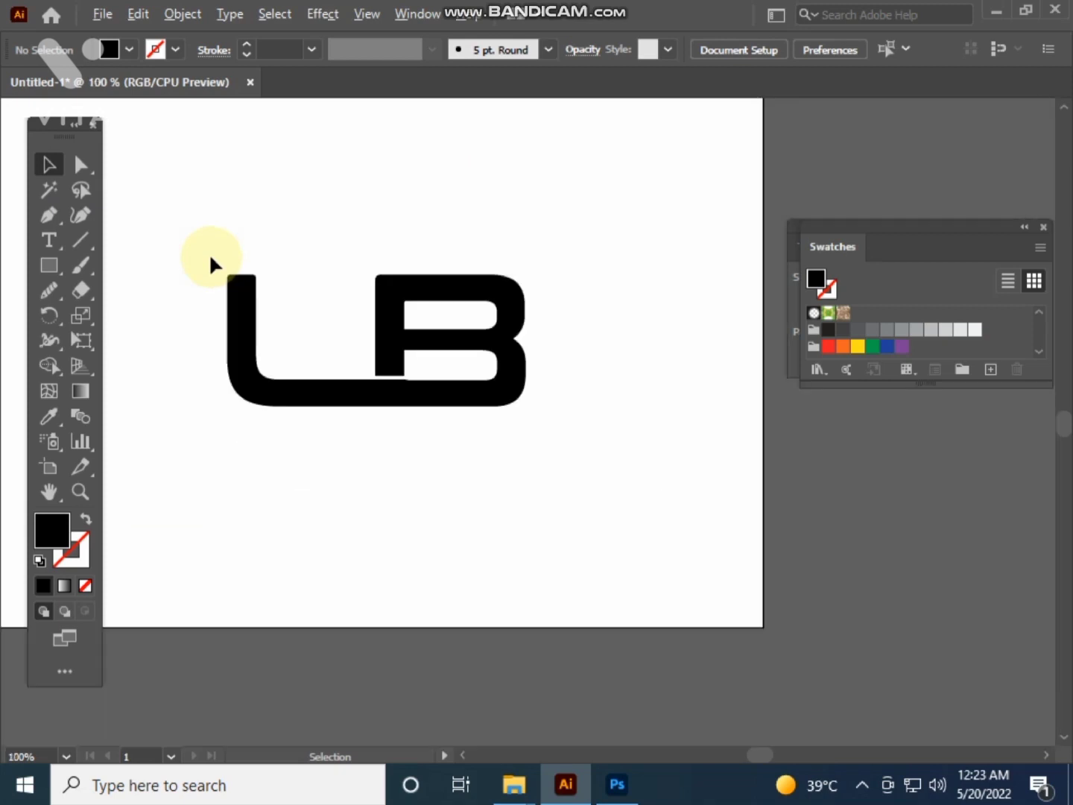
left_click_drag(210, 261, 281, 292)
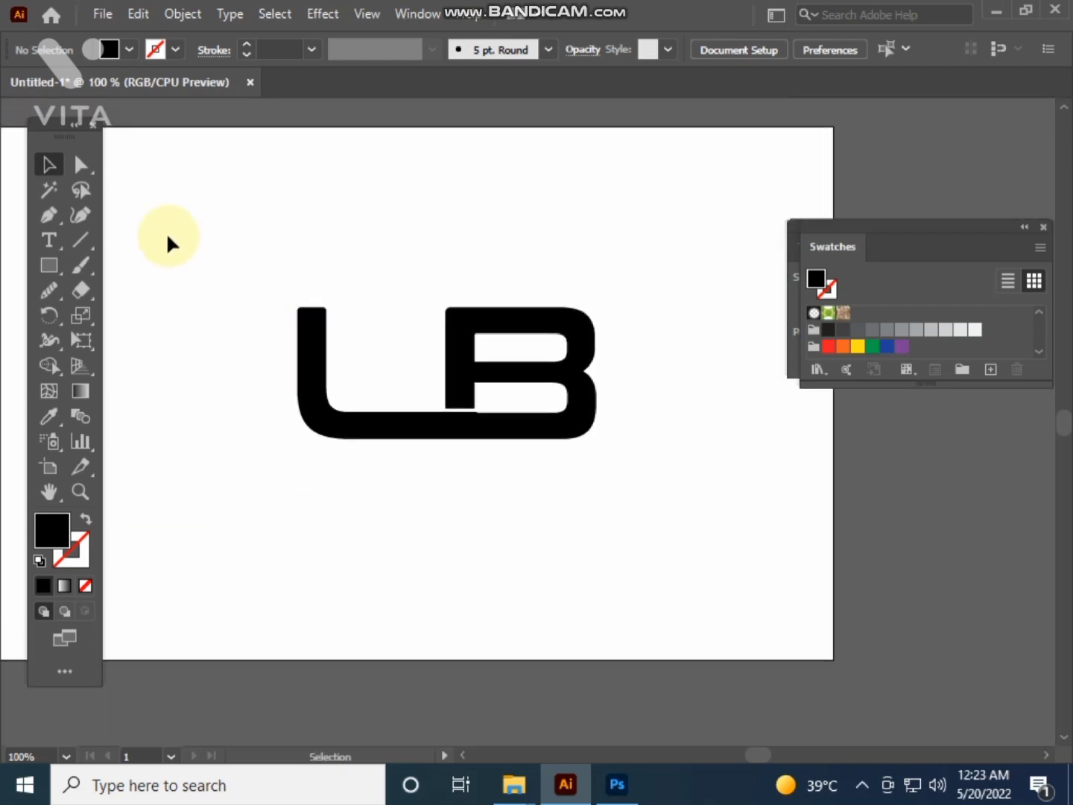
Draw a black rectangular bar as thick as the B's top stroke, from beyond the L's outer side across into the B's top.
left_click(50, 266)
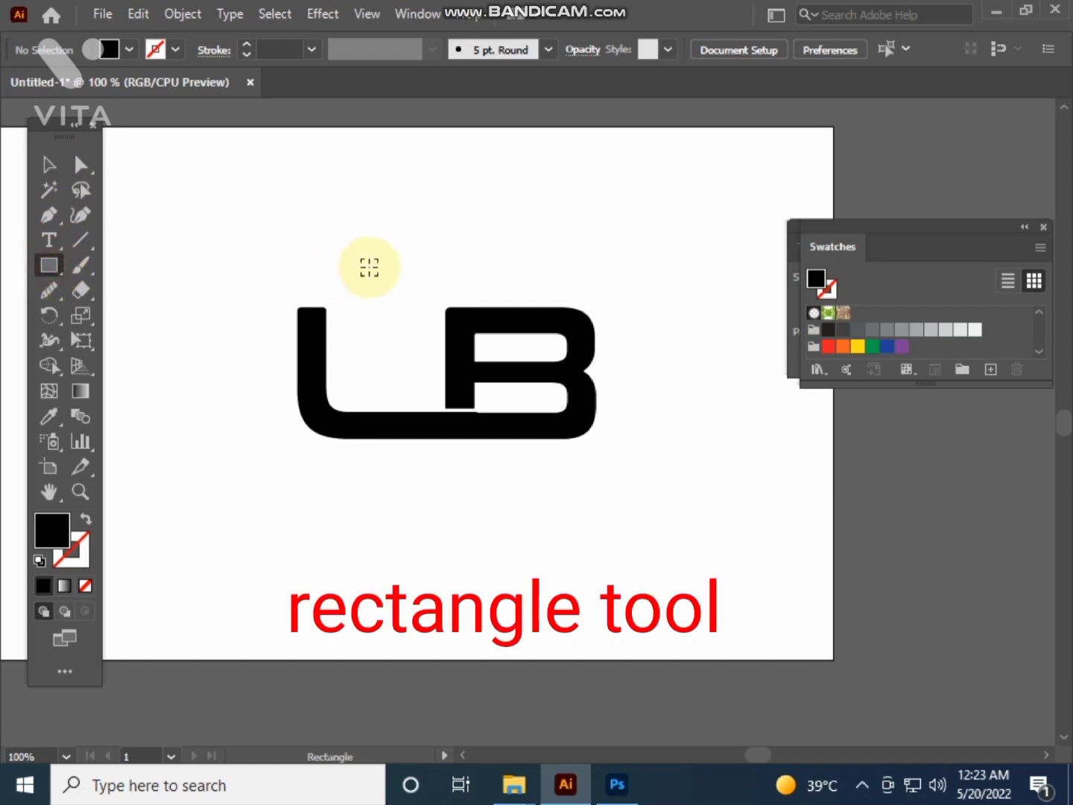
scroll(369, 267, "up", 1)
left_click_drag(202, 329, 580, 365)
left_click(46, 163)
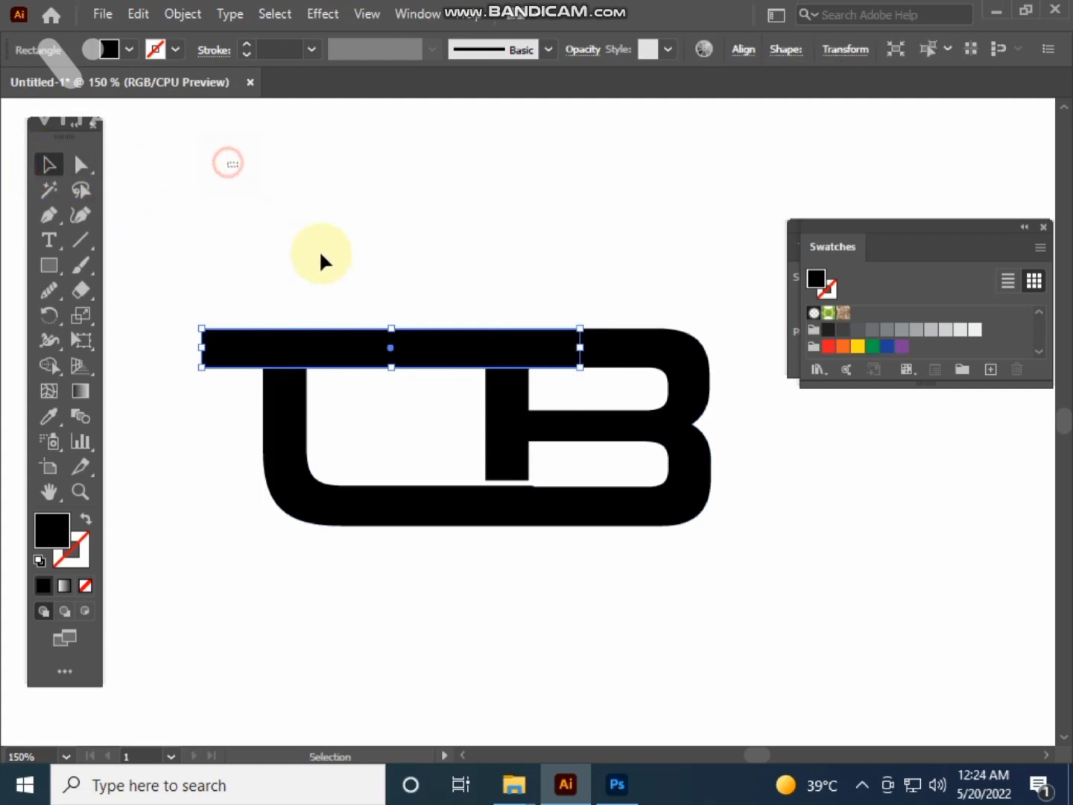
Create an offset path of 3 px around the bar with miter joins and a miter limit of 4.
left_click(179, 14)
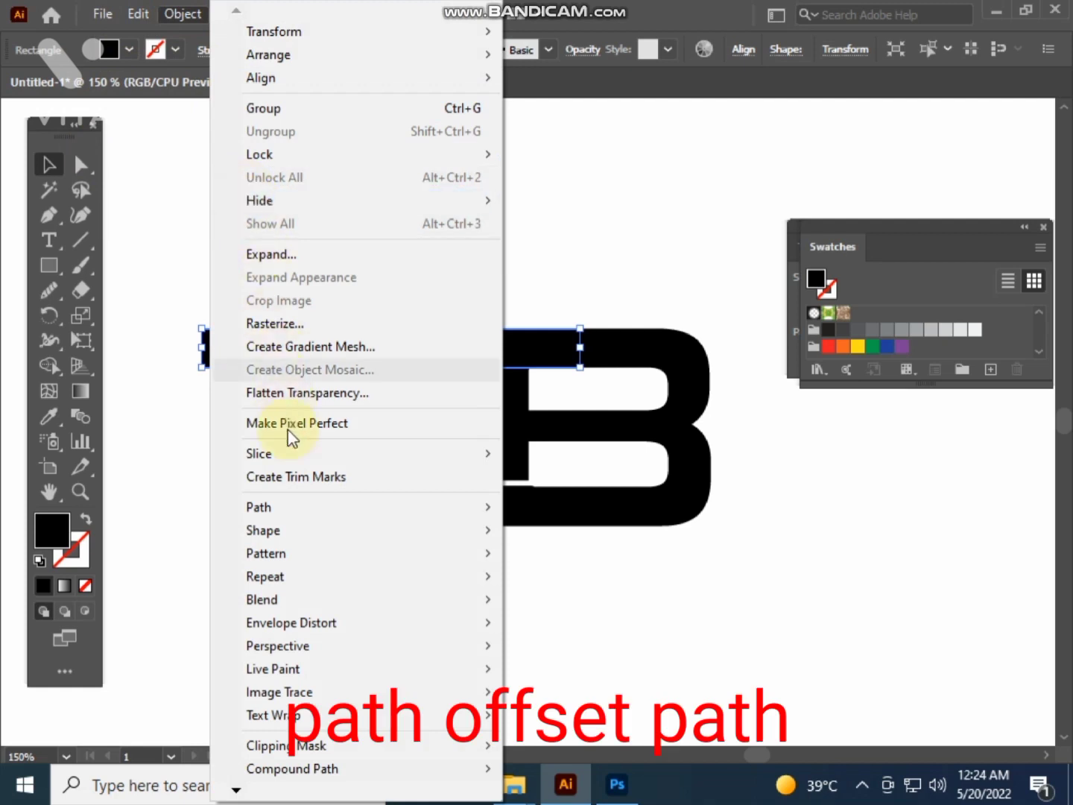
mouse_move(288, 509)
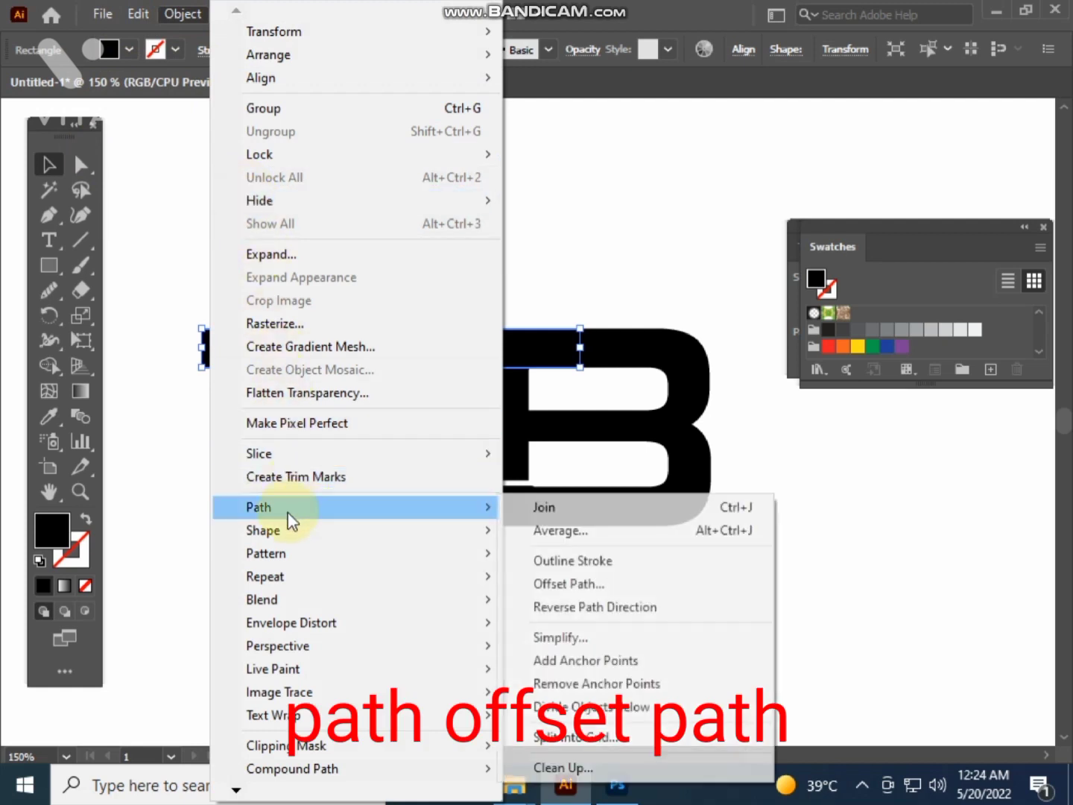
left_click(582, 584)
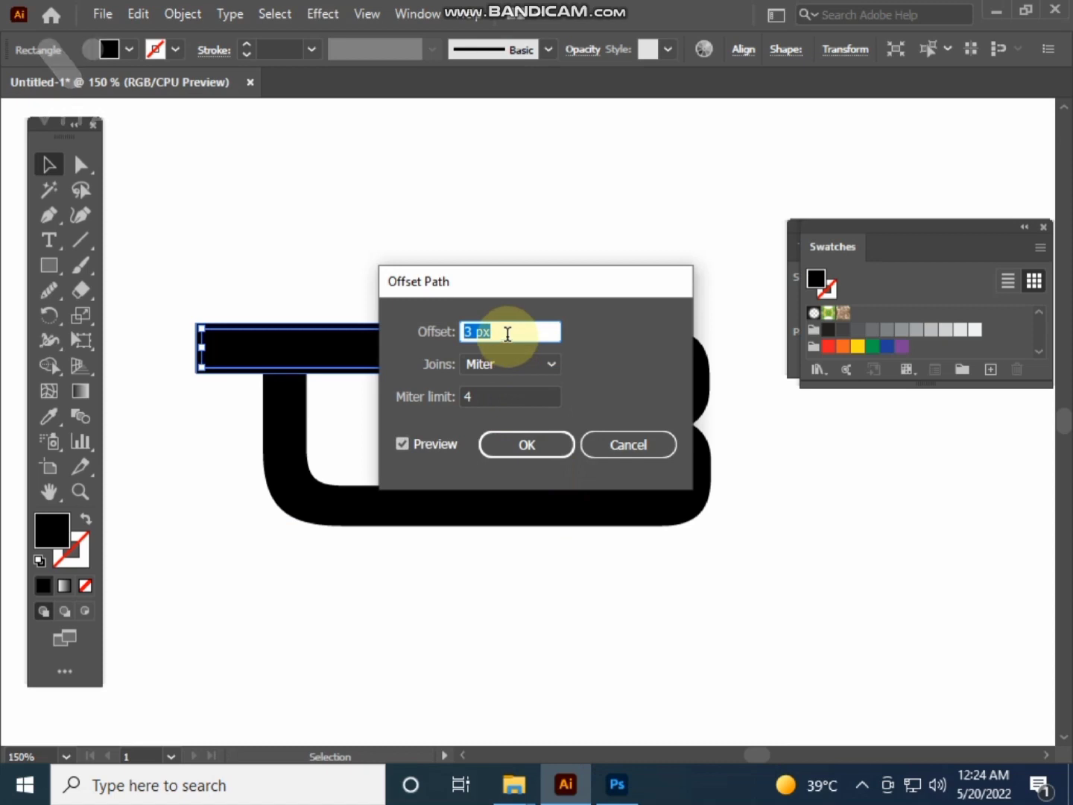
left_click(535, 446)
Select all the shapes and use Shape Builder to remove the offset margin around the bar between the letters and across the L's stem.
left_click_drag(198, 268, 513, 418)
scroll(502, 378, "up", 2)
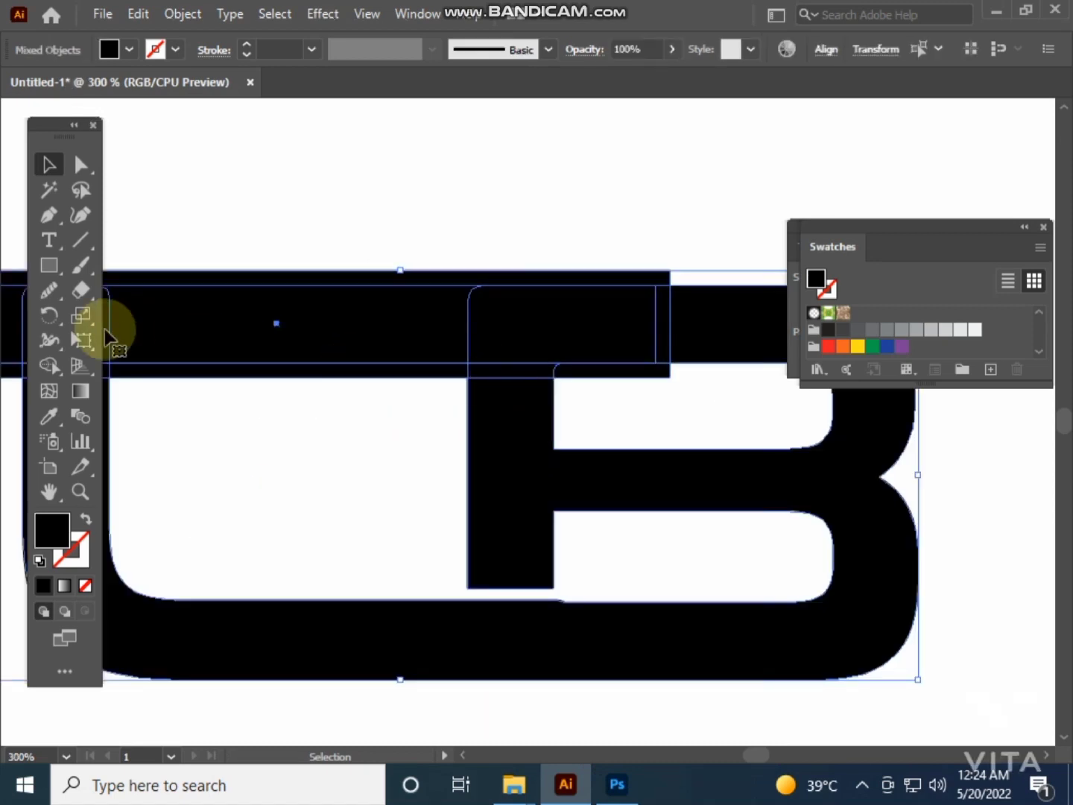
left_click(54, 367)
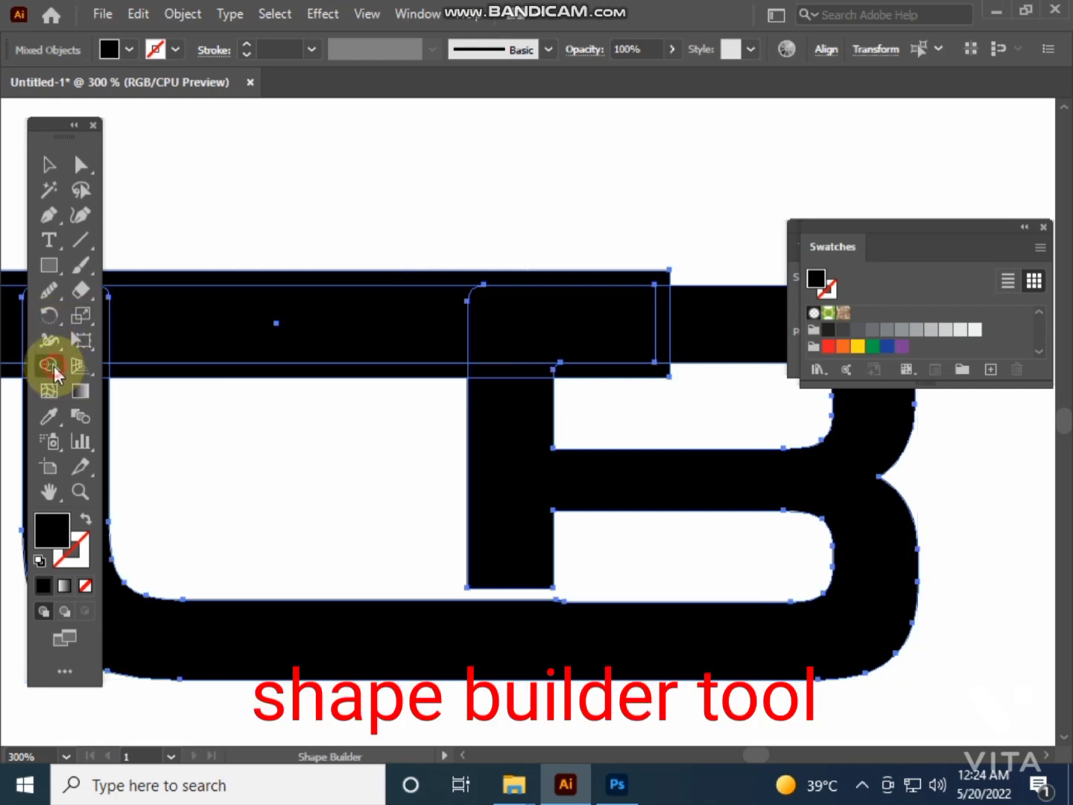
left_click(236, 371)
mouse_move(299, 381)
left_mouse_down()
mouse_move(598, 425)
mouse_move(713, 414)
left_mouse_up()
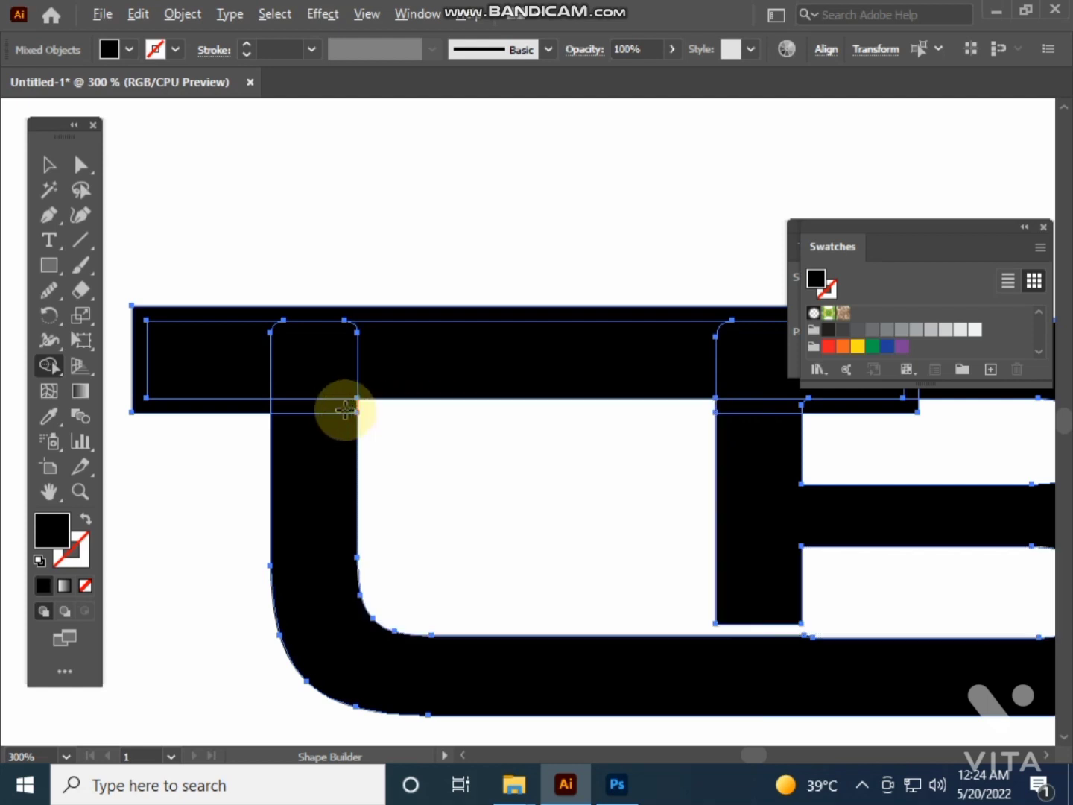
mouse_move(334, 409)
left_mouse_down()
mouse_move(244, 413)
mouse_move(308, 400)
left_mouse_up()
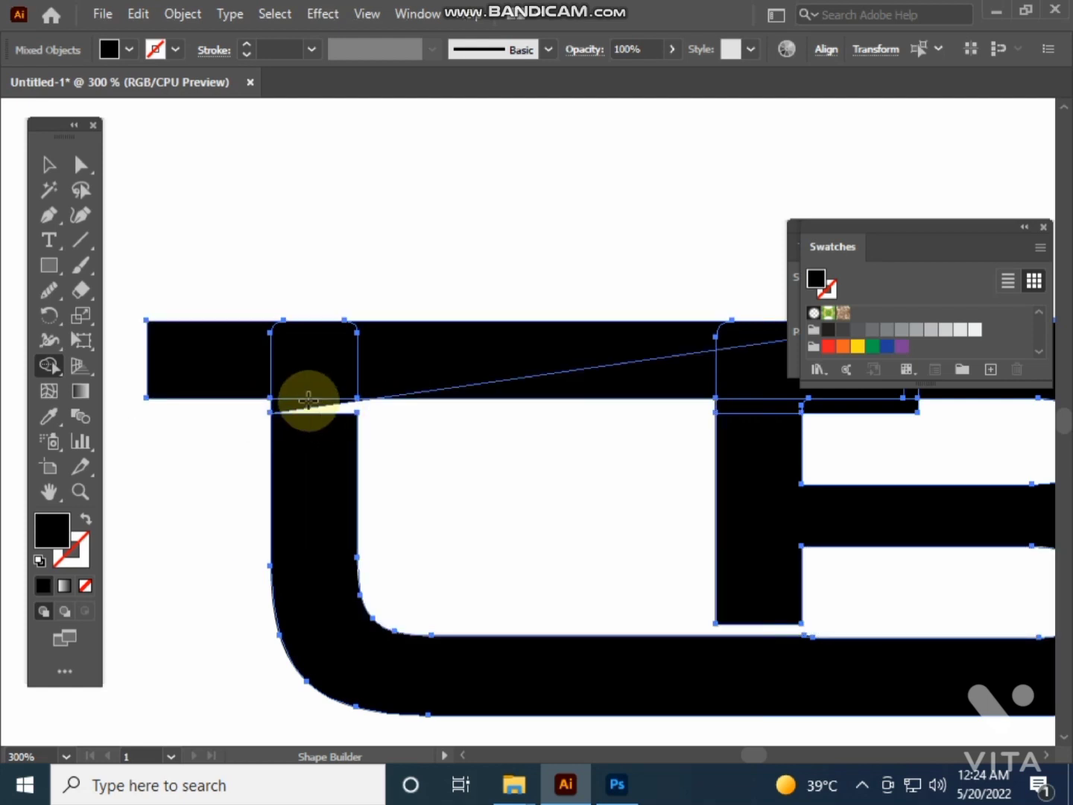
left_click_drag(532, 383, 252, 437)
Delete the margin piece in the B's upper counter, merge the bar with the B and the L's cut-off top, and deselect.
mouse_move(420, 394)
left_mouse_down()
mouse_move(537, 414)
mouse_move(352, 415)
mouse_move(531, 396)
mouse_move(626, 412)
mouse_move(409, 428)
mouse_move(452, 435)
left_mouse_up()
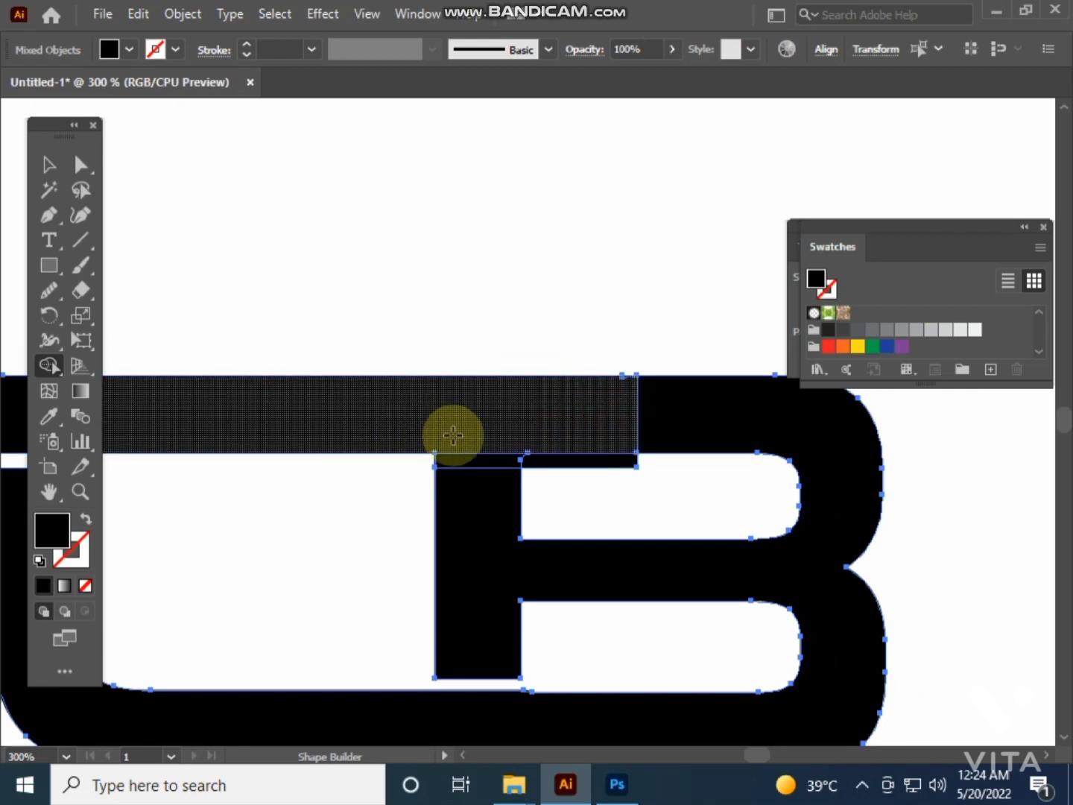
left_click(453, 435)
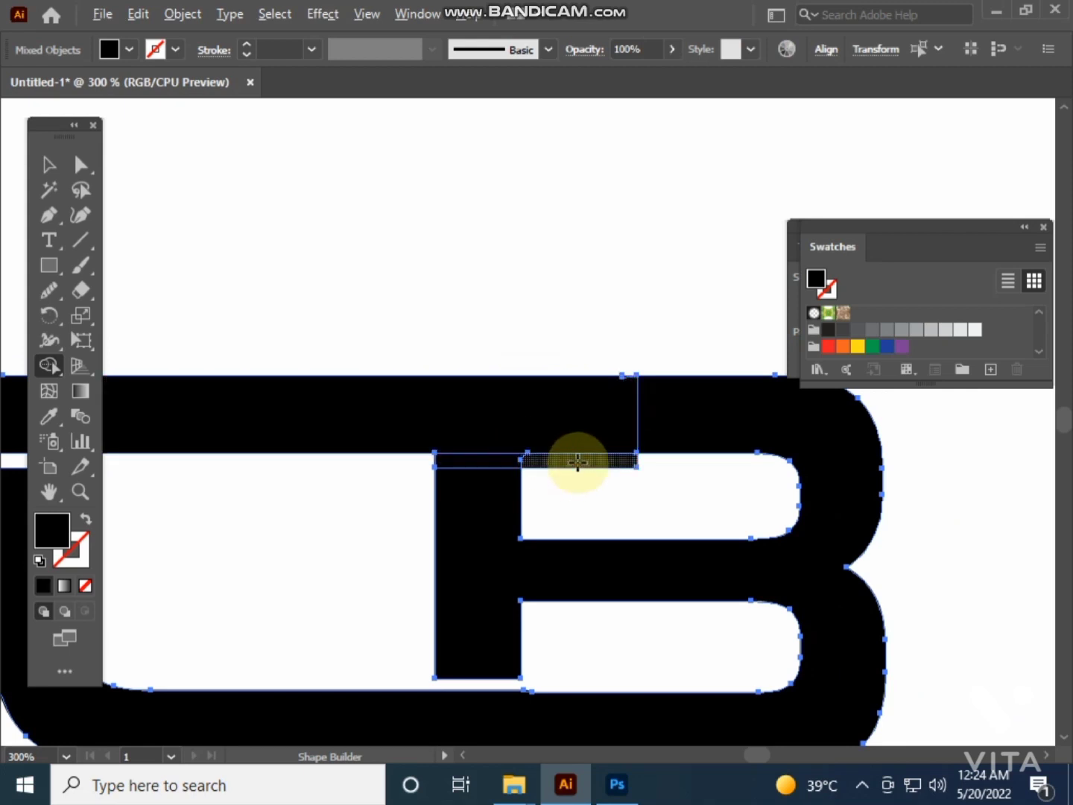
left_click(578, 462)
left_click_drag(522, 432, 479, 511)
scroll(479, 511, "down", 1)
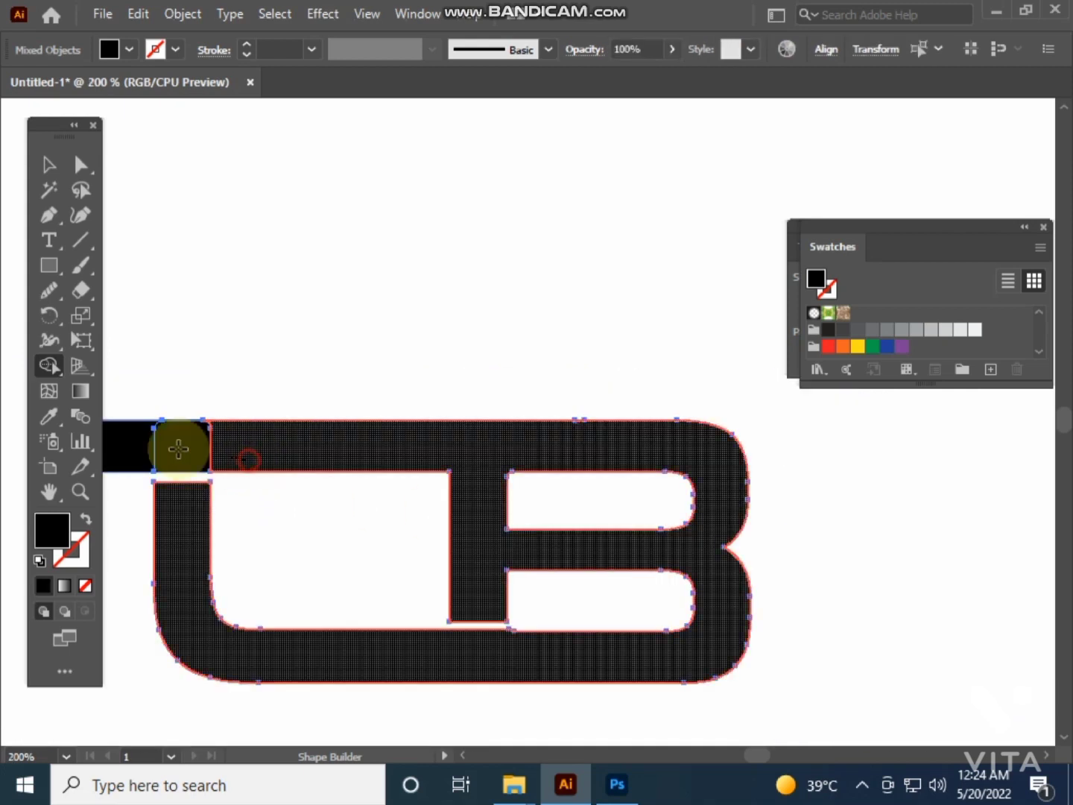
left_click_drag(178, 449, 126, 447)
left_click(46, 165)
left_click(467, 321)
left_click_drag(467, 321, 526, 259)
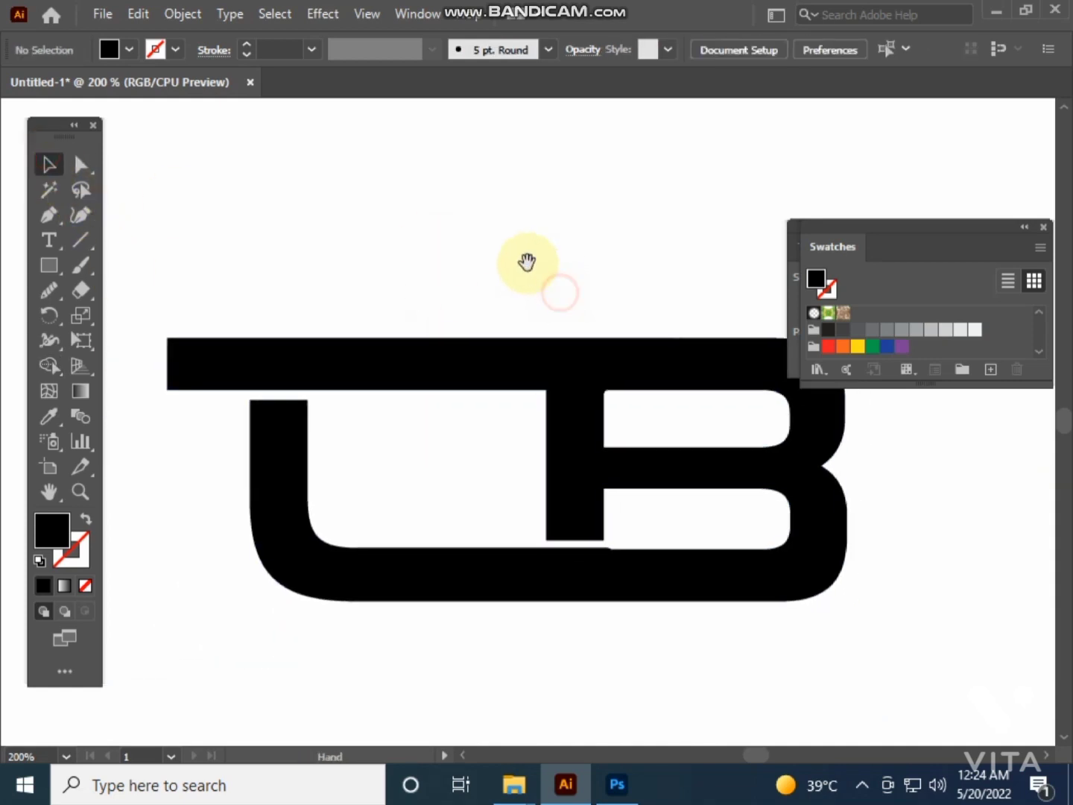
scroll(341, 345, "down", 1)
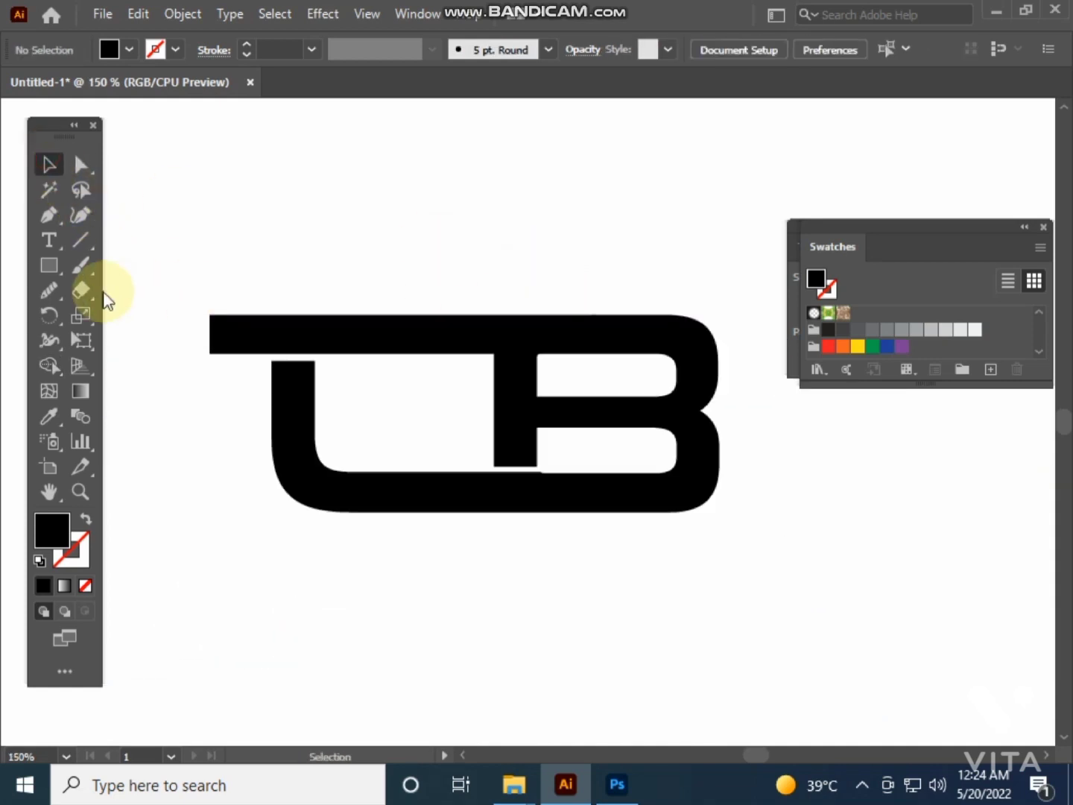
Draw a curved Pen path rising from beside the L's lower stem to above the B's top, and swap its fill and stroke.
left_click(48, 219)
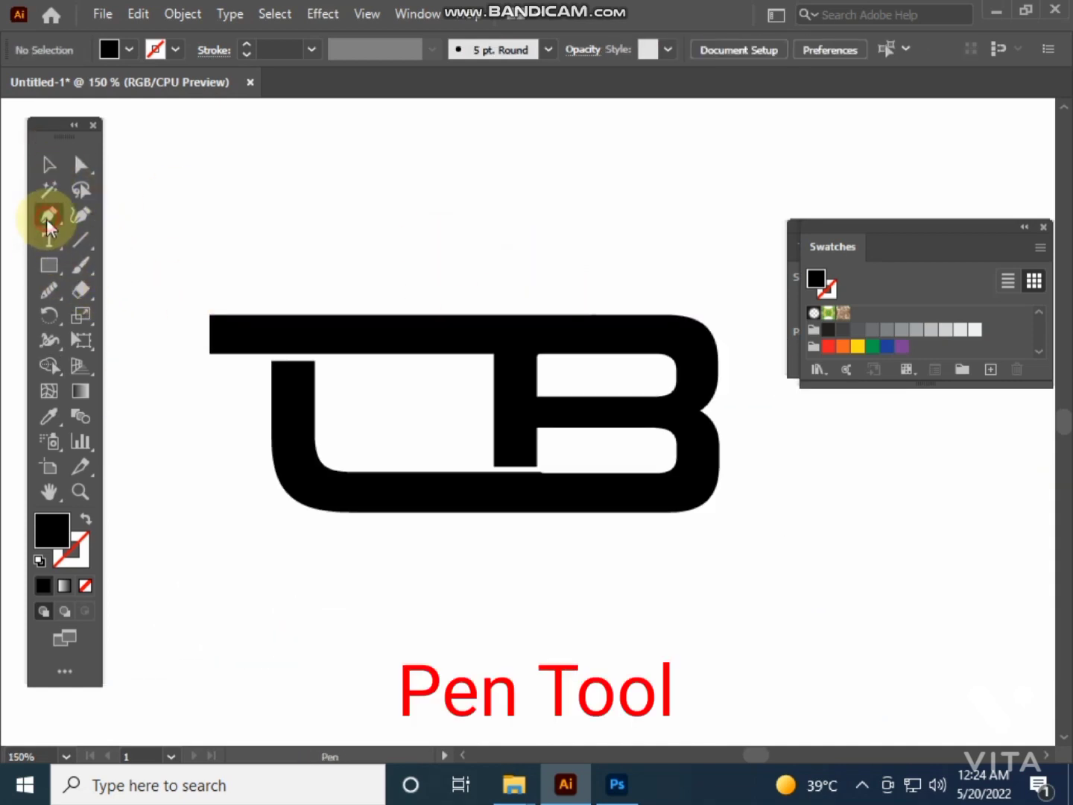
left_click(201, 460)
left_click_drag(675, 300, 821, 118)
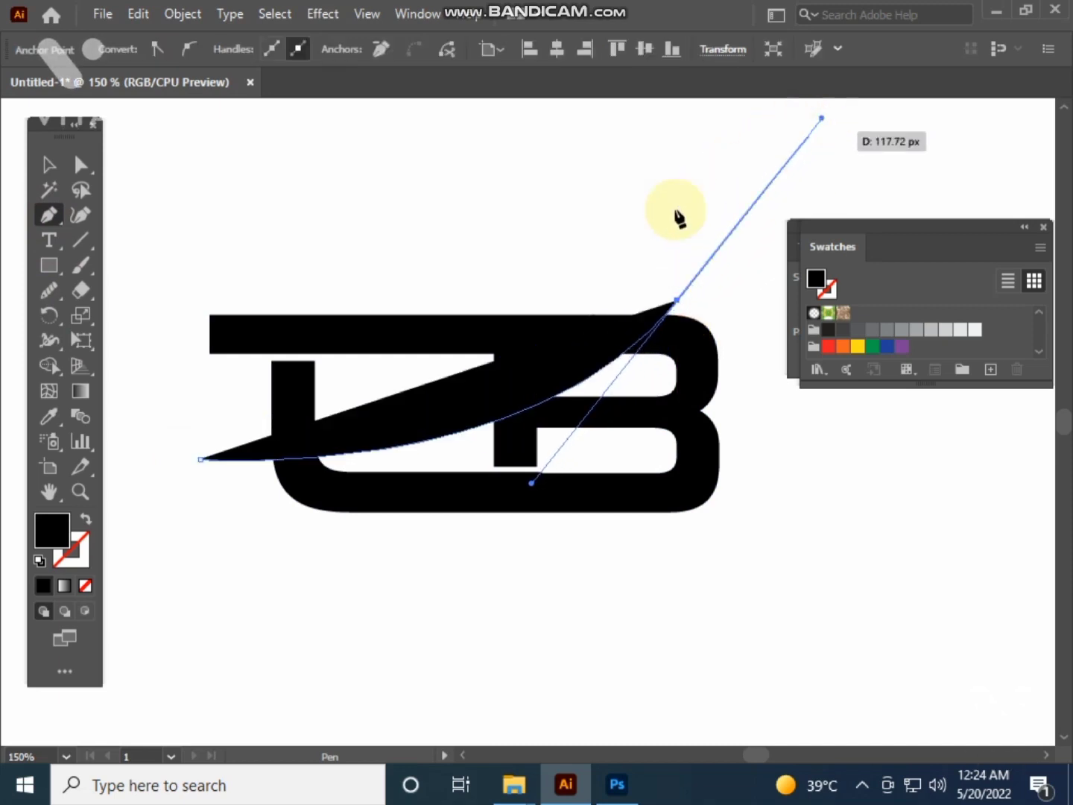
left_click(85, 517)
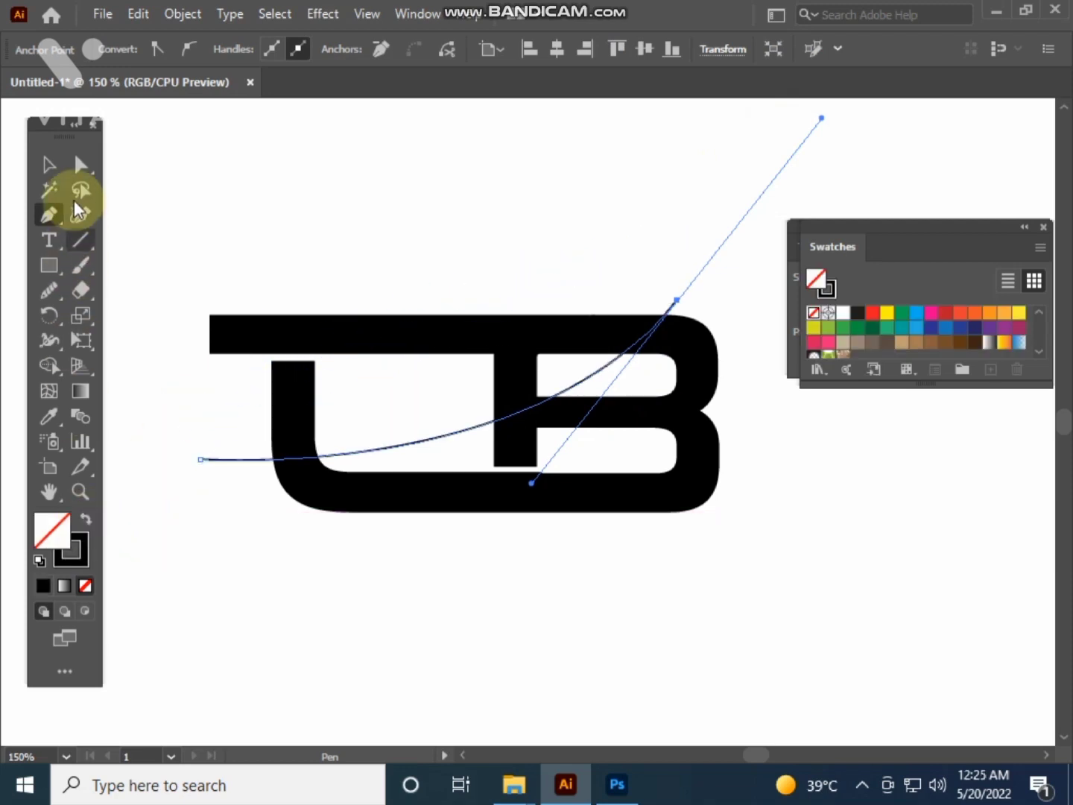
Set the curved path's stroke weight to 4 pt and deselect it.
left_click(48, 165)
left_click(292, 158)
left_click_drag(171, 434, 222, 491)
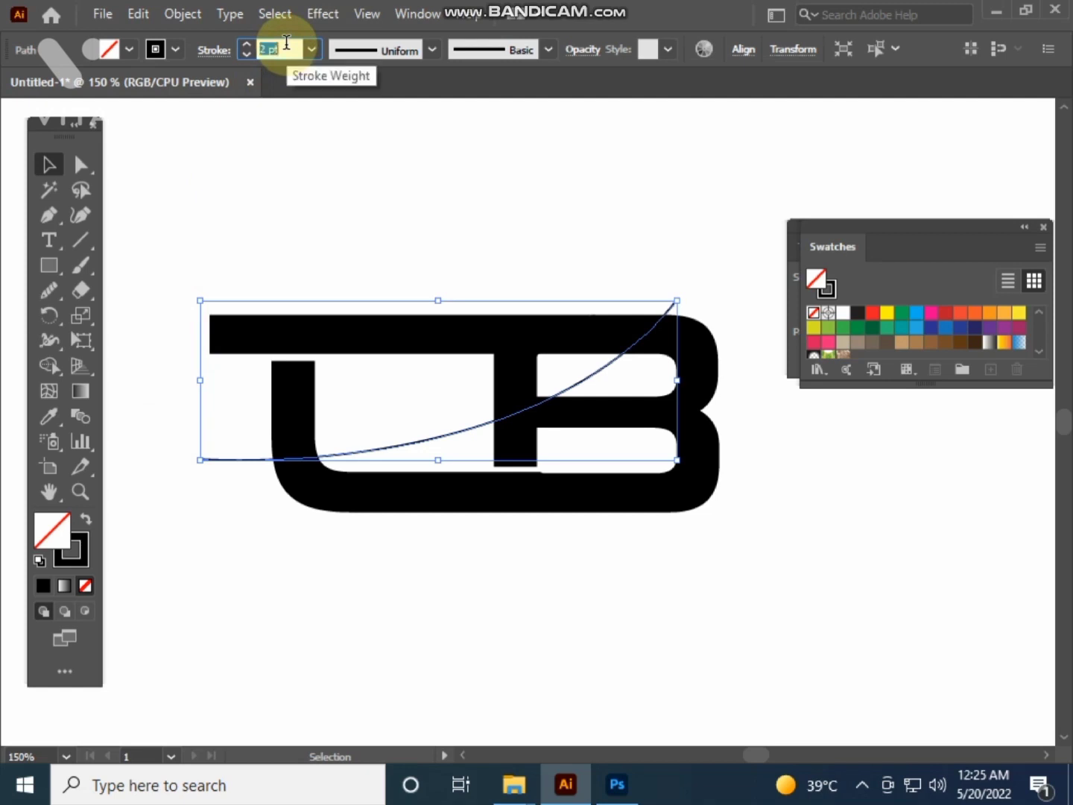
key("Up")
left_click(417, 128)
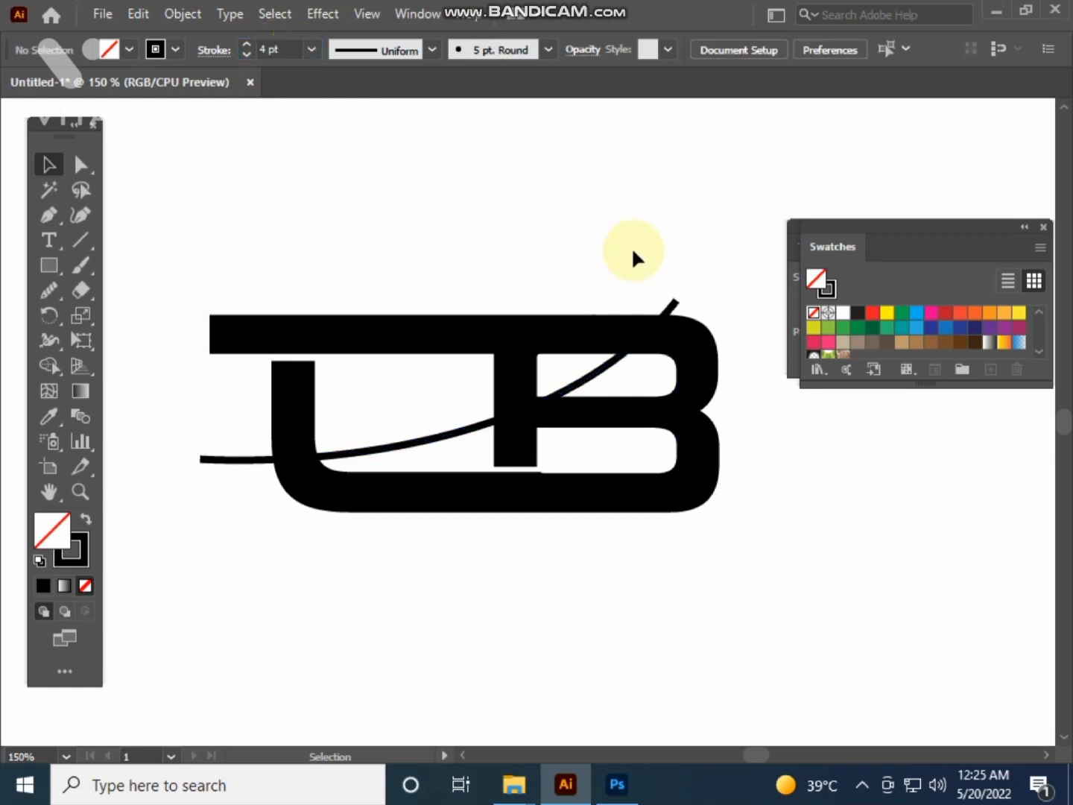
Move the curved line slightly to the right across the letters and deselect it.
scroll(633, 245, "up", 1)
left_click_drag(685, 327, 704, 304)
left_click(584, 262)
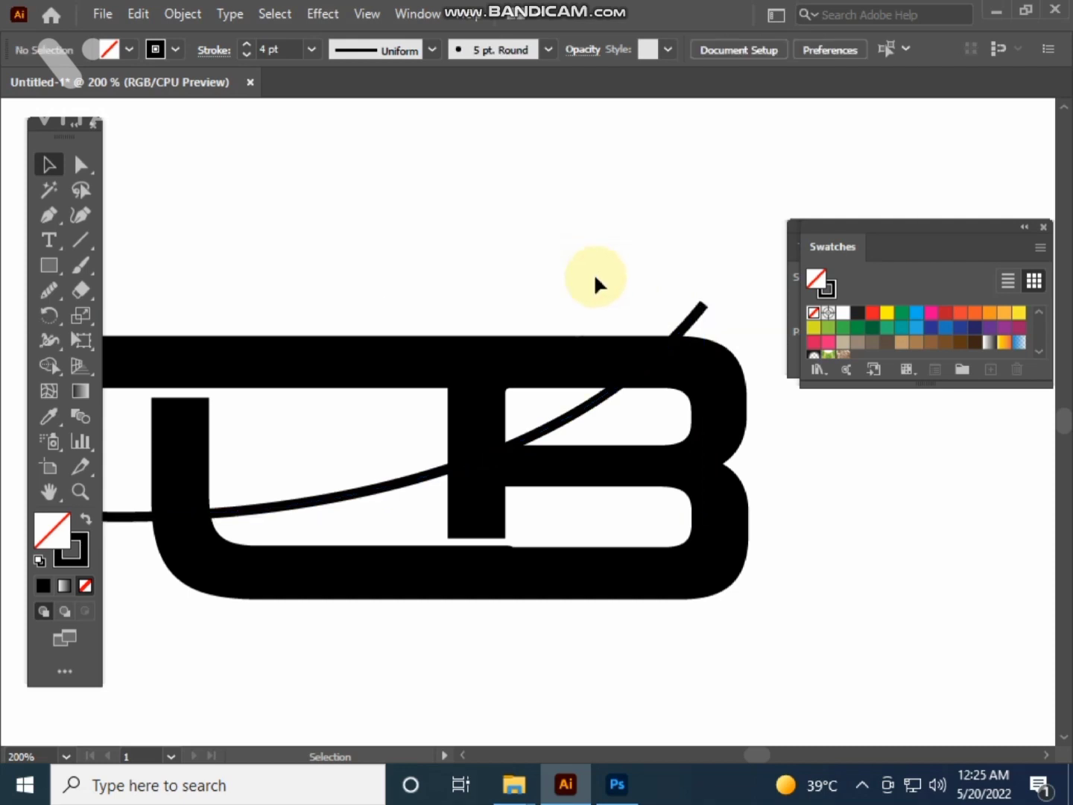
left_click(698, 317)
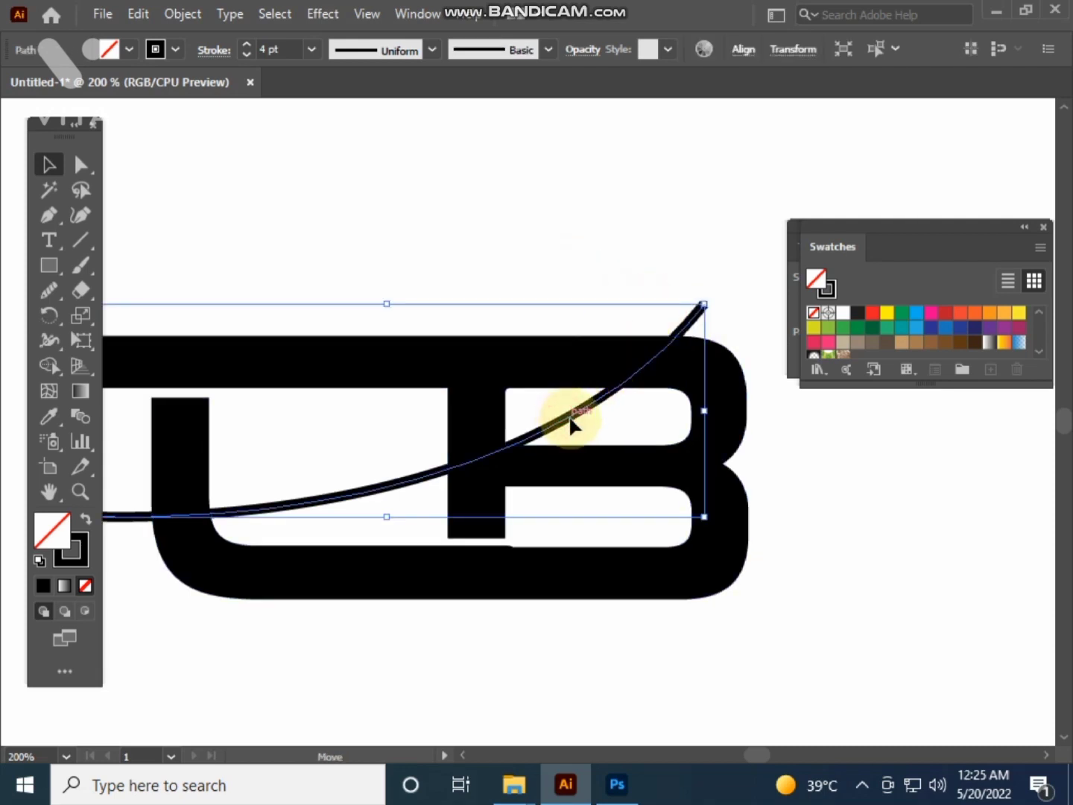
left_click_drag(570, 425, 580, 426)
left_click(492, 266)
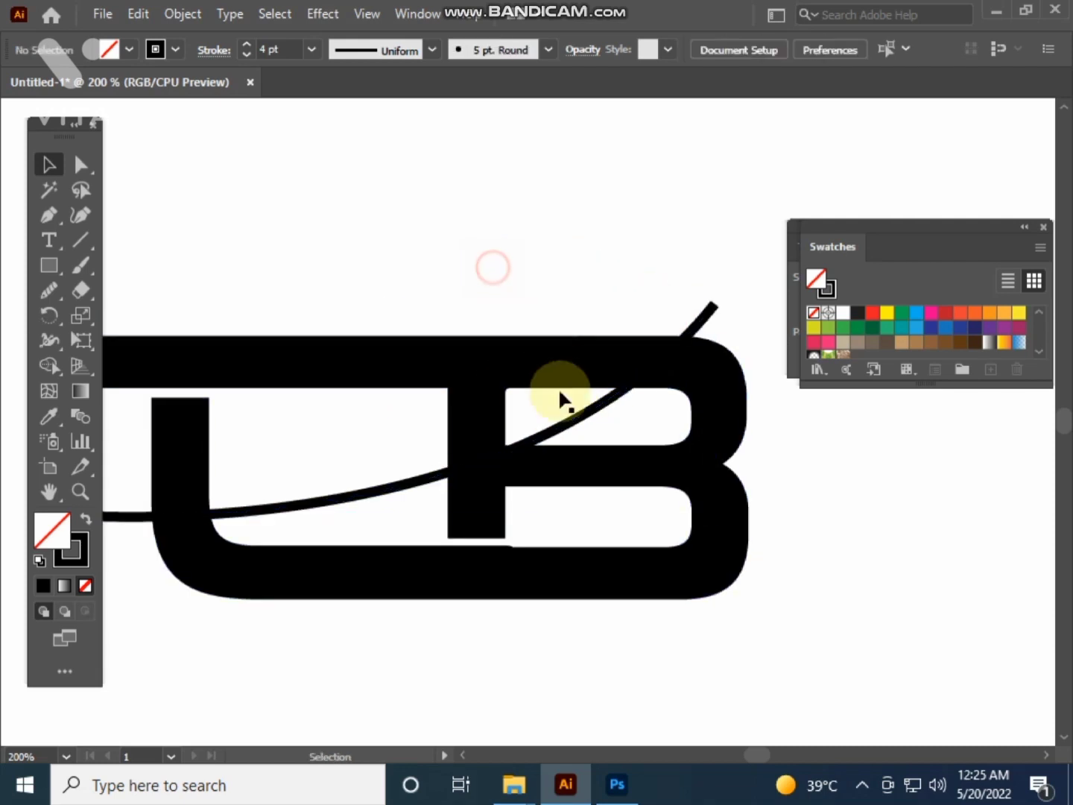
Add the Arrow 1 arrowhead to the upper end of the curved line and scale it to 70%.
left_click(563, 430)
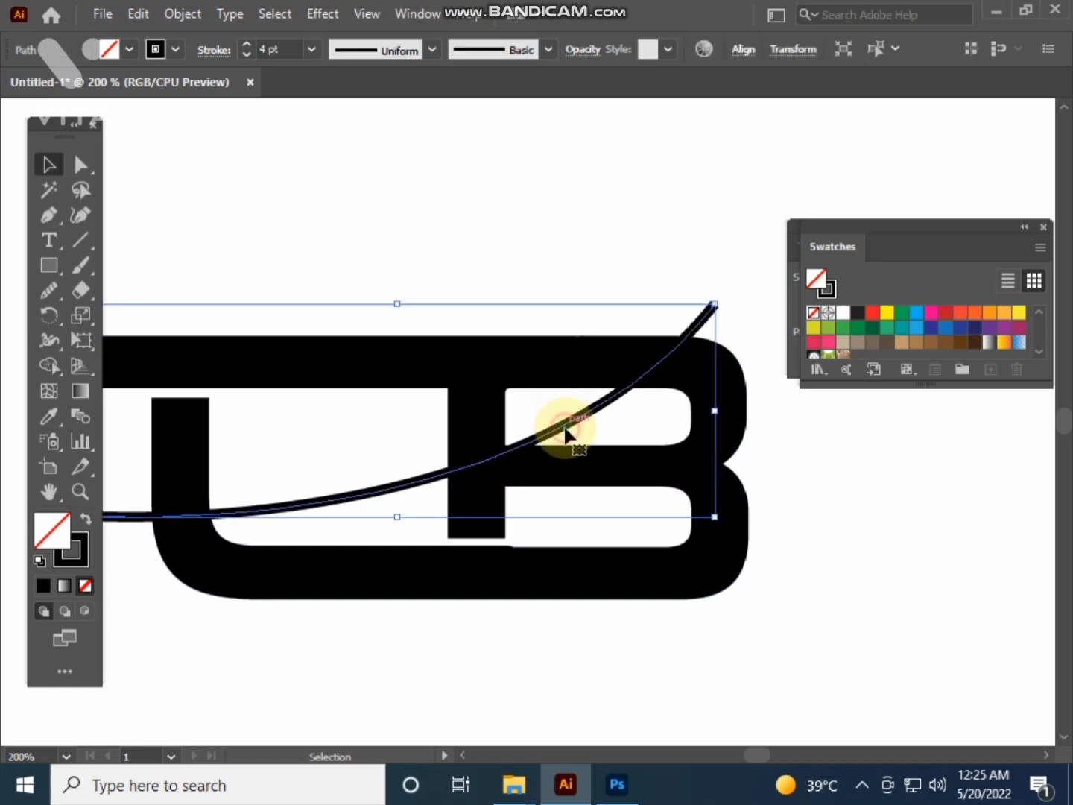
left_click(209, 50)
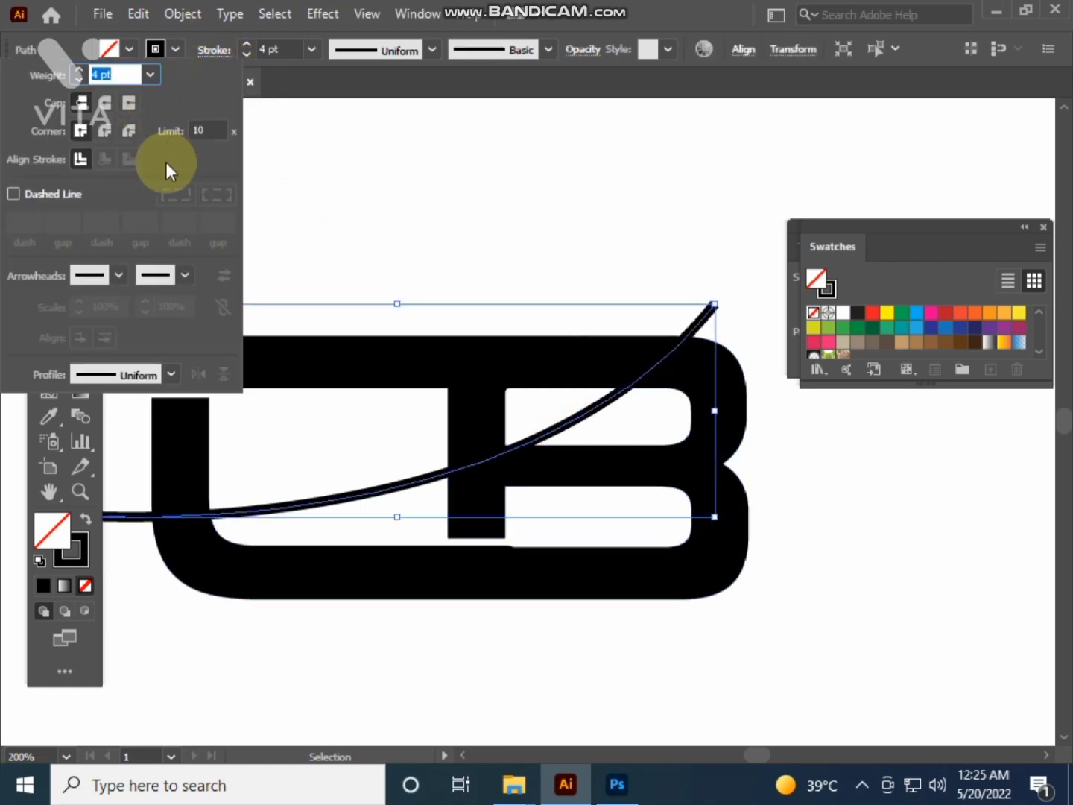
left_click(188, 282)
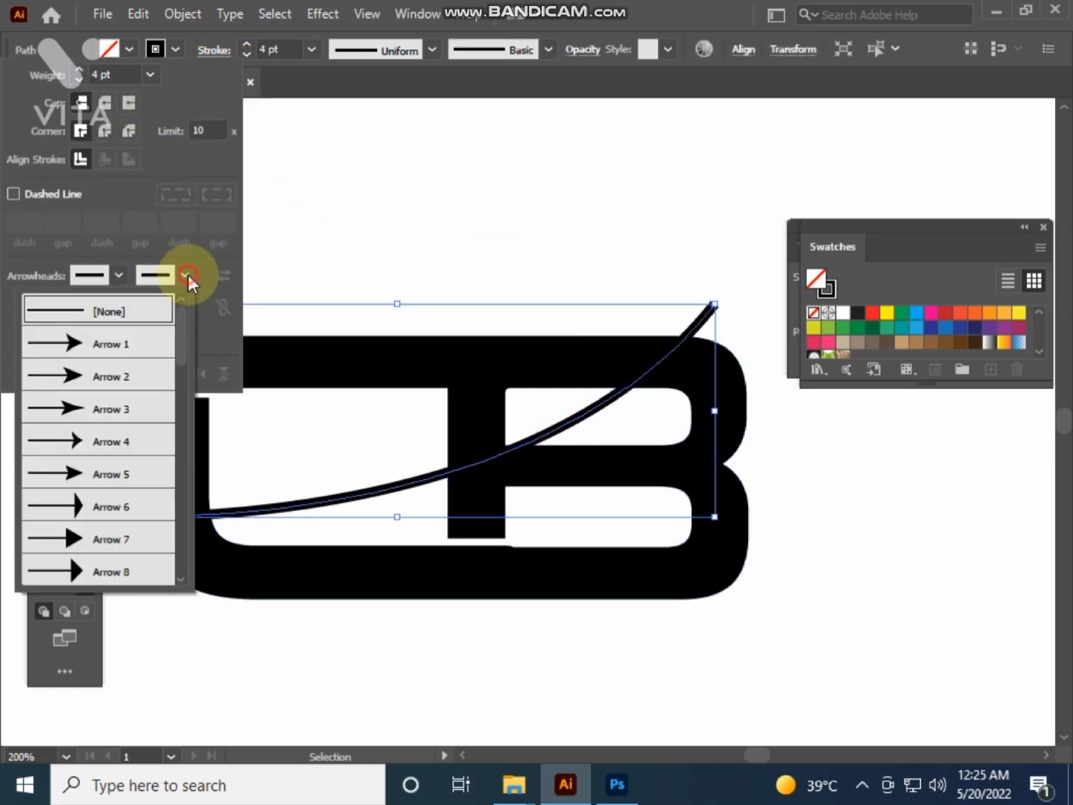
left_click(103, 346)
left_click(182, 300)
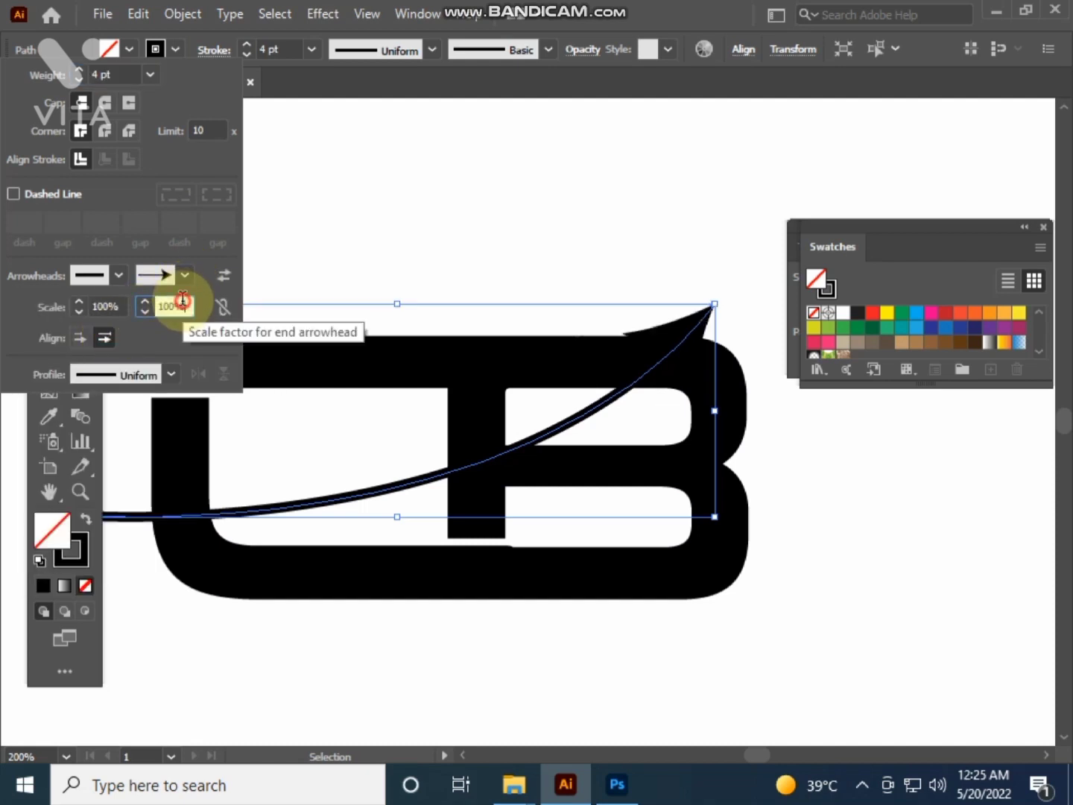
scroll(183, 301, "down", 20)
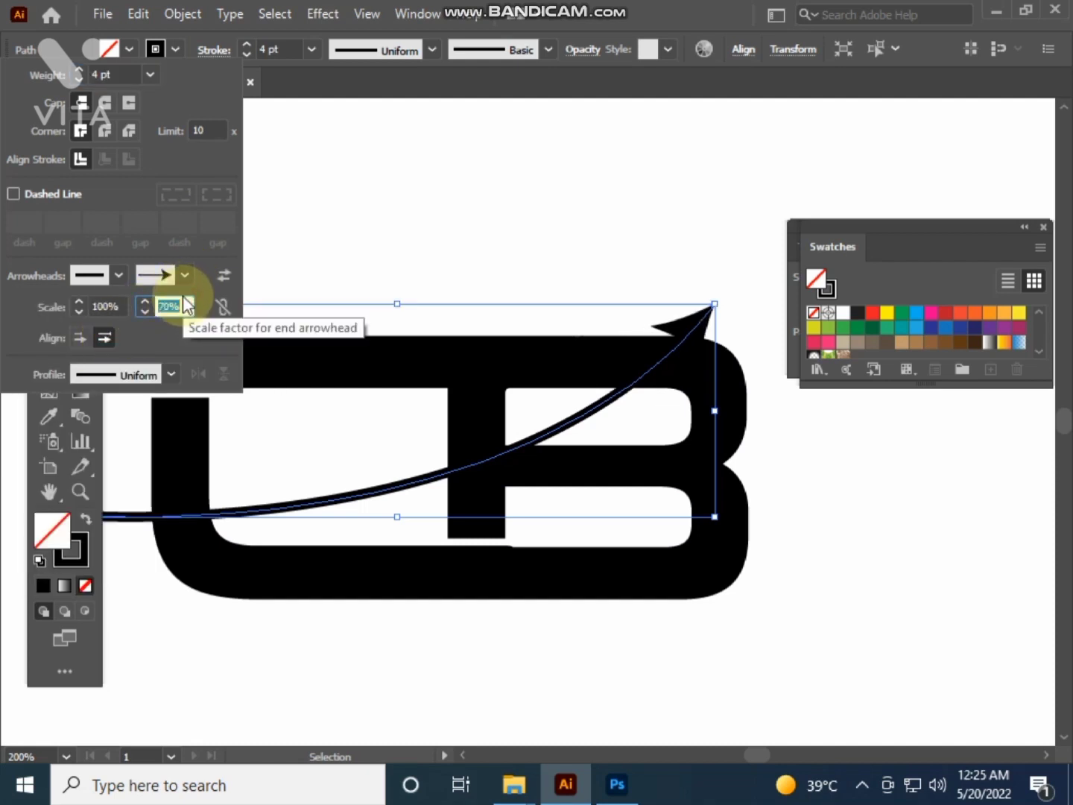
Reduce the end arrowhead's scale on the curved line to 32% and deselect the line.
scroll(186, 303, "down", 4)
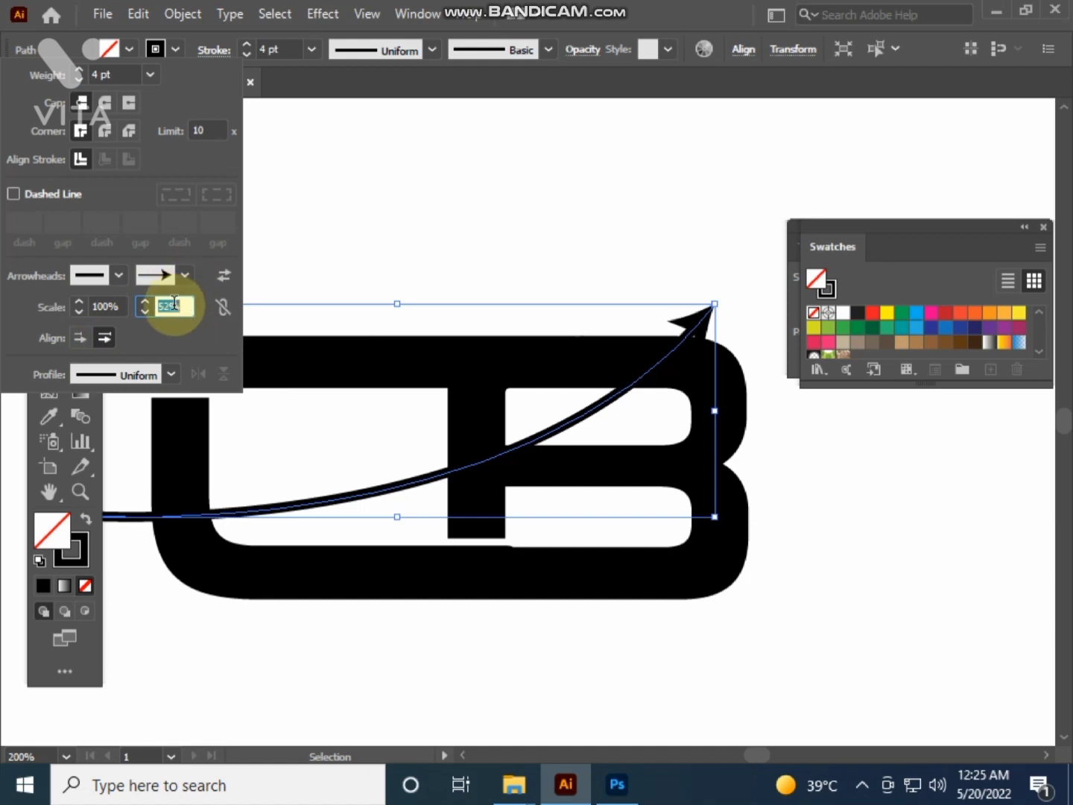
scroll(173, 306, "down", 8)
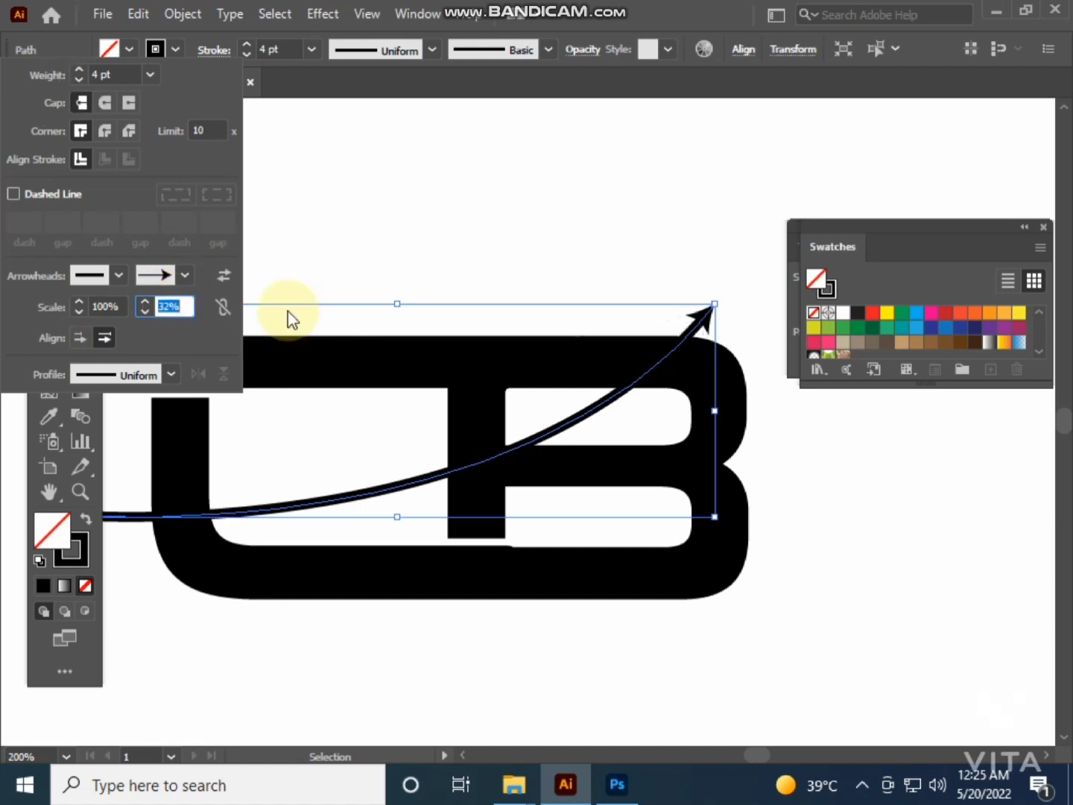
left_click(463, 267)
left_click(514, 200)
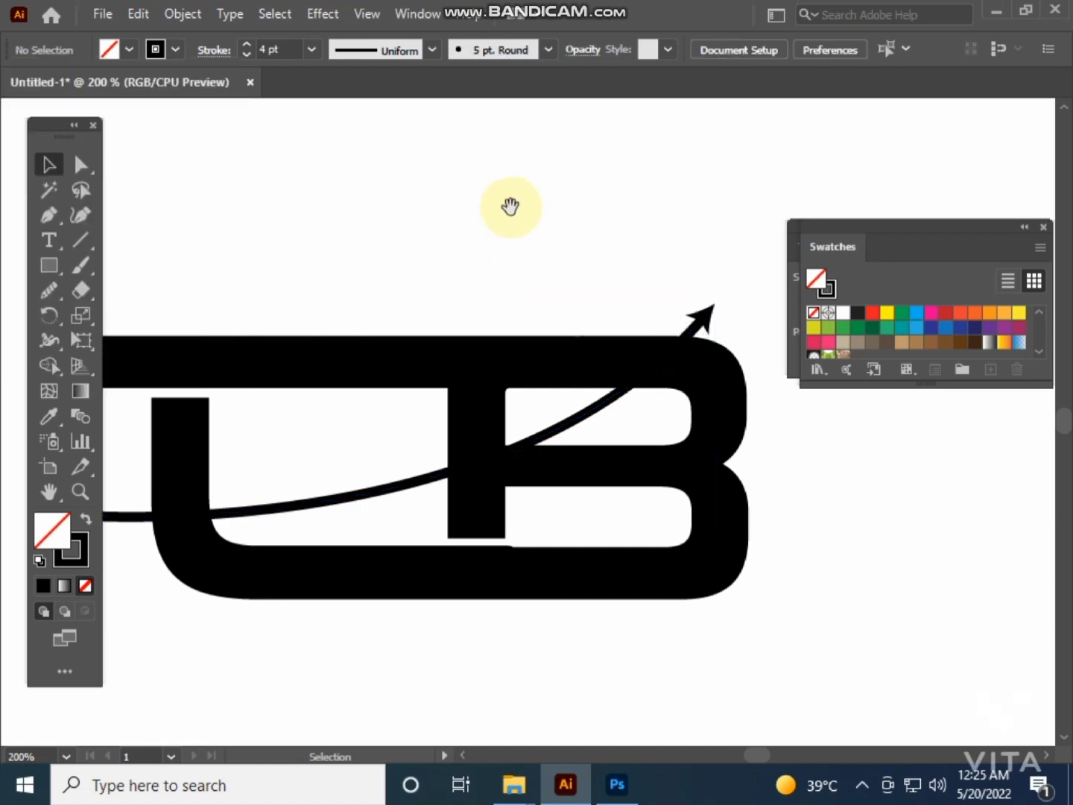
Expand the curved arrow's appearance, convert its fill and stroke into shapes, and deselect it.
left_click_drag(510, 206, 564, 125)
left_click(421, 413)
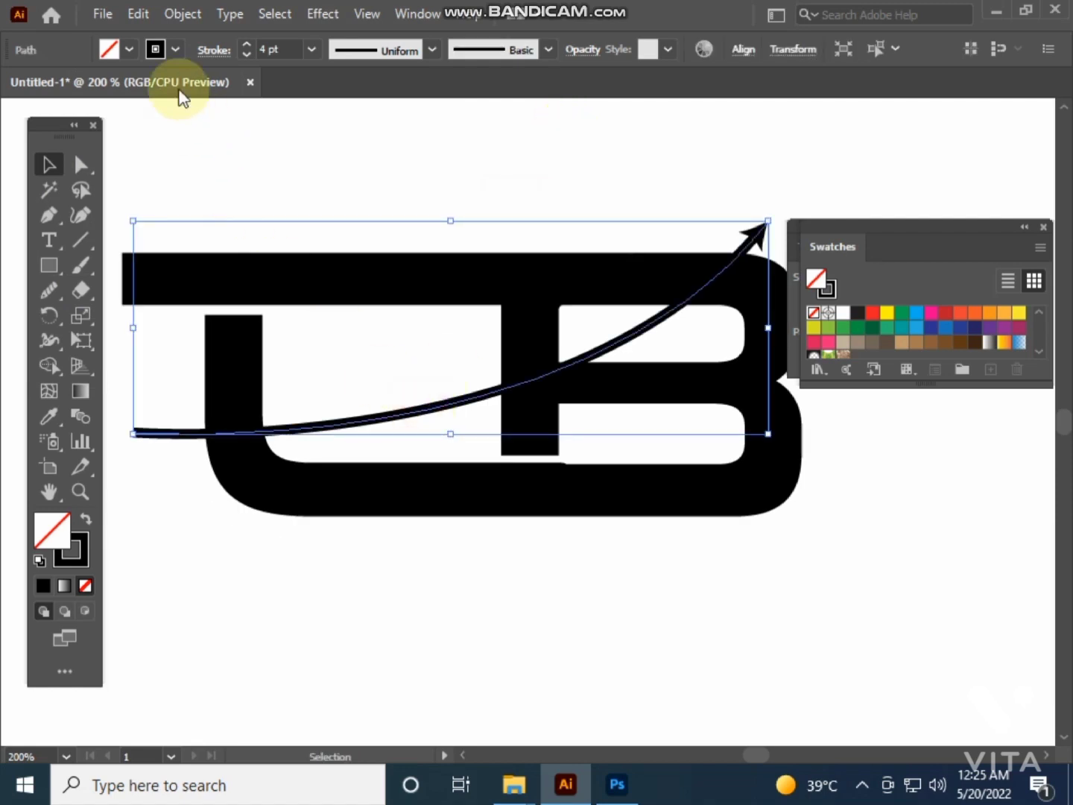
left_click(179, 13)
left_click(266, 278)
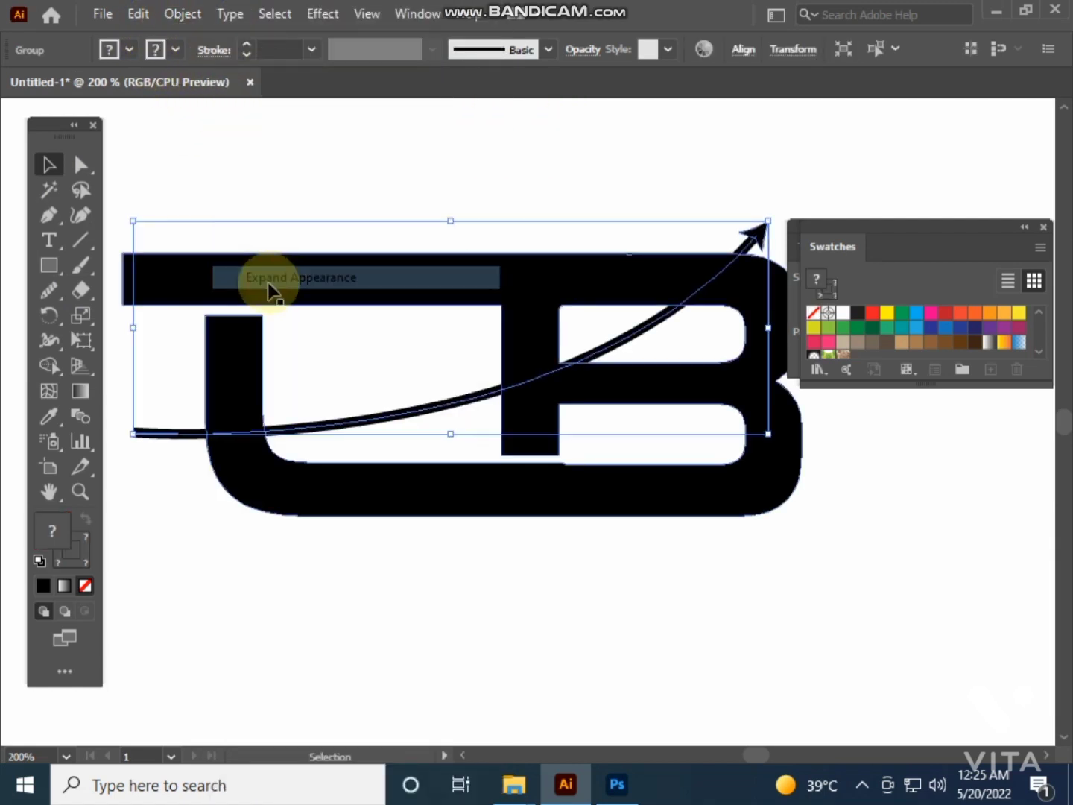
left_click(343, 383)
left_click(368, 426)
left_click(182, 13)
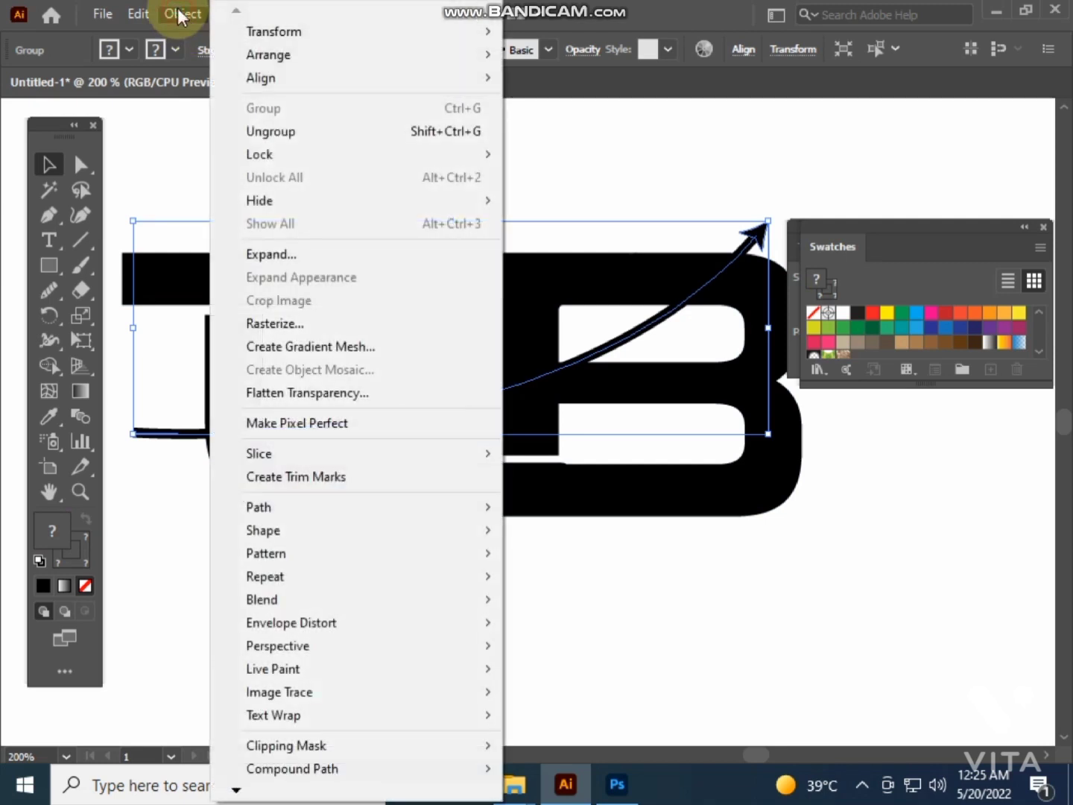
left_click(278, 255)
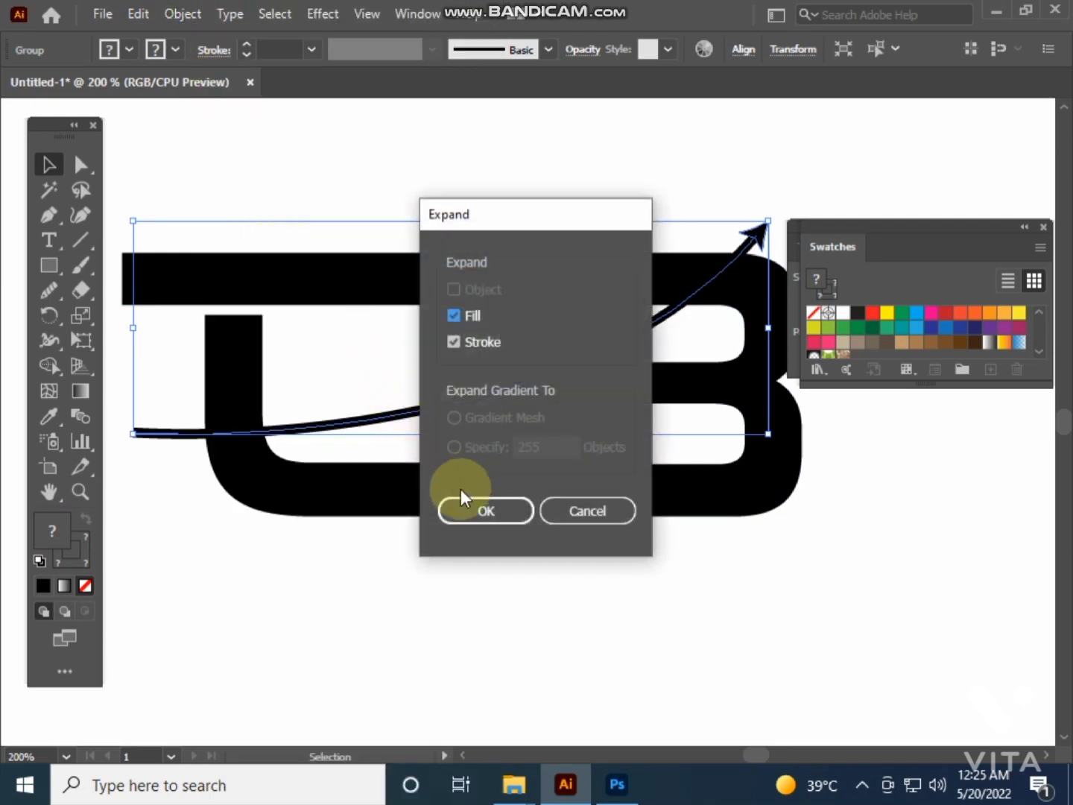
left_click(468, 505)
left_click(533, 575)
Unite the expanded arrowhead and curved line into a single shape with Pathfinder.
left_click_drag(532, 575, 475, 654)
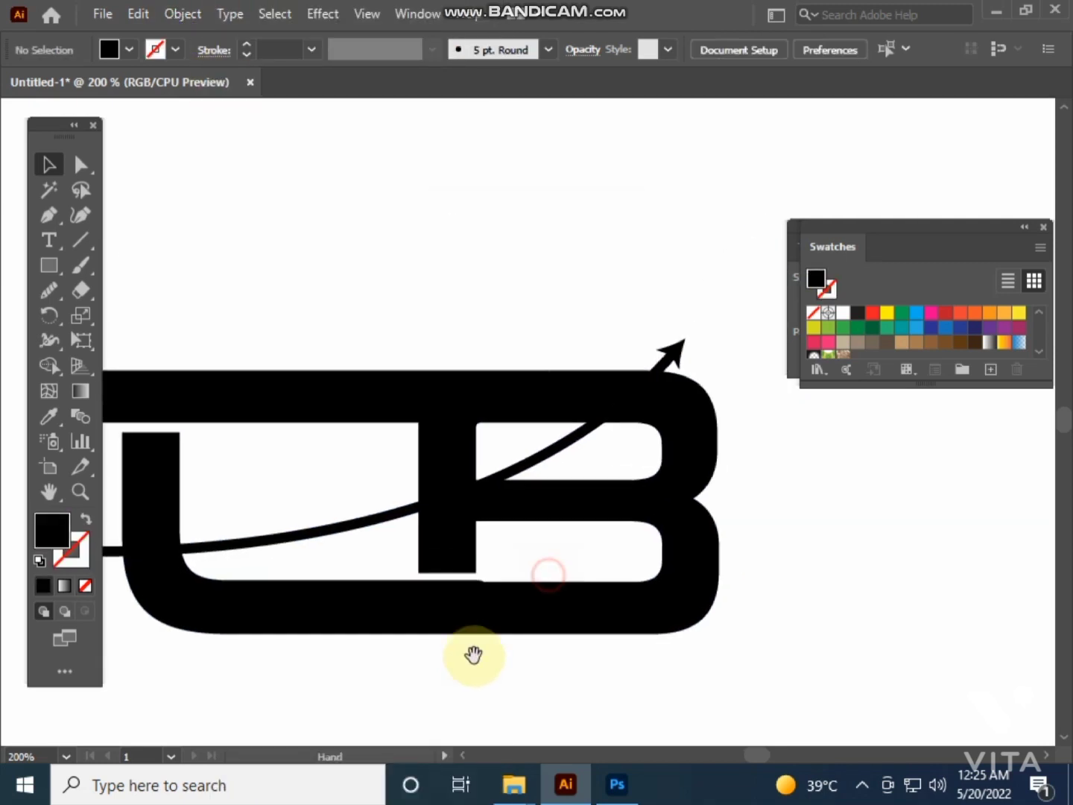
left_click(690, 353)
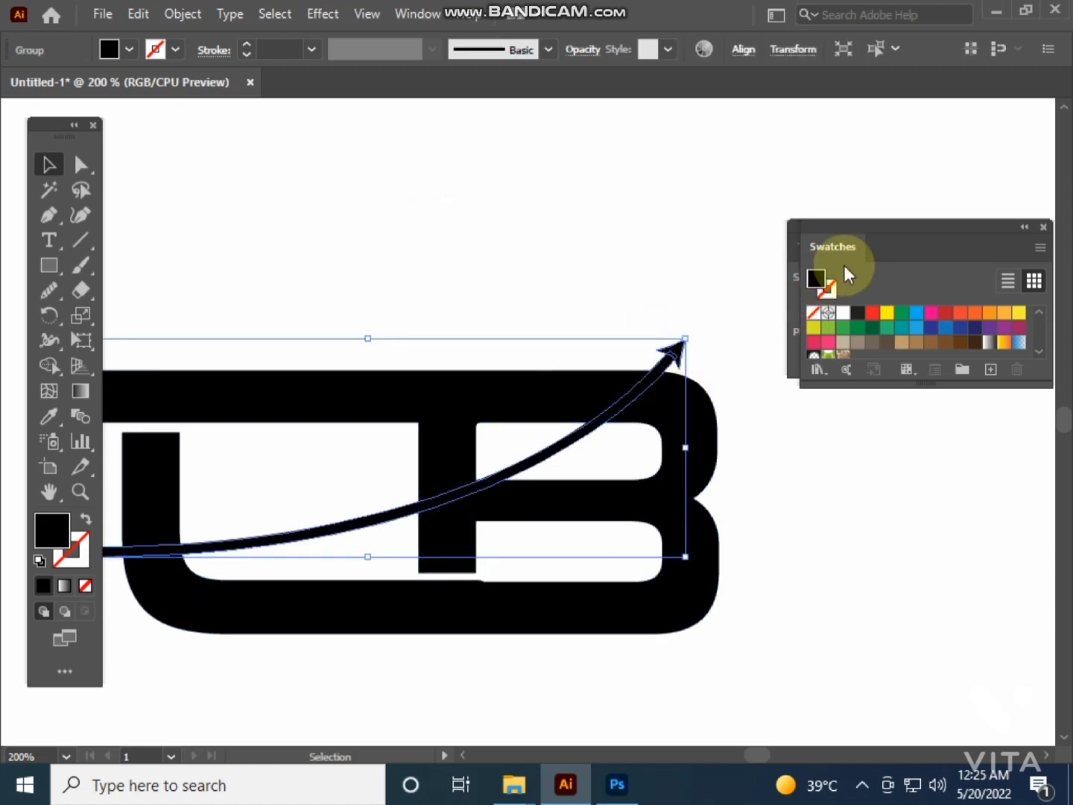
left_click_drag(915, 270, 935, 482)
left_click(806, 304)
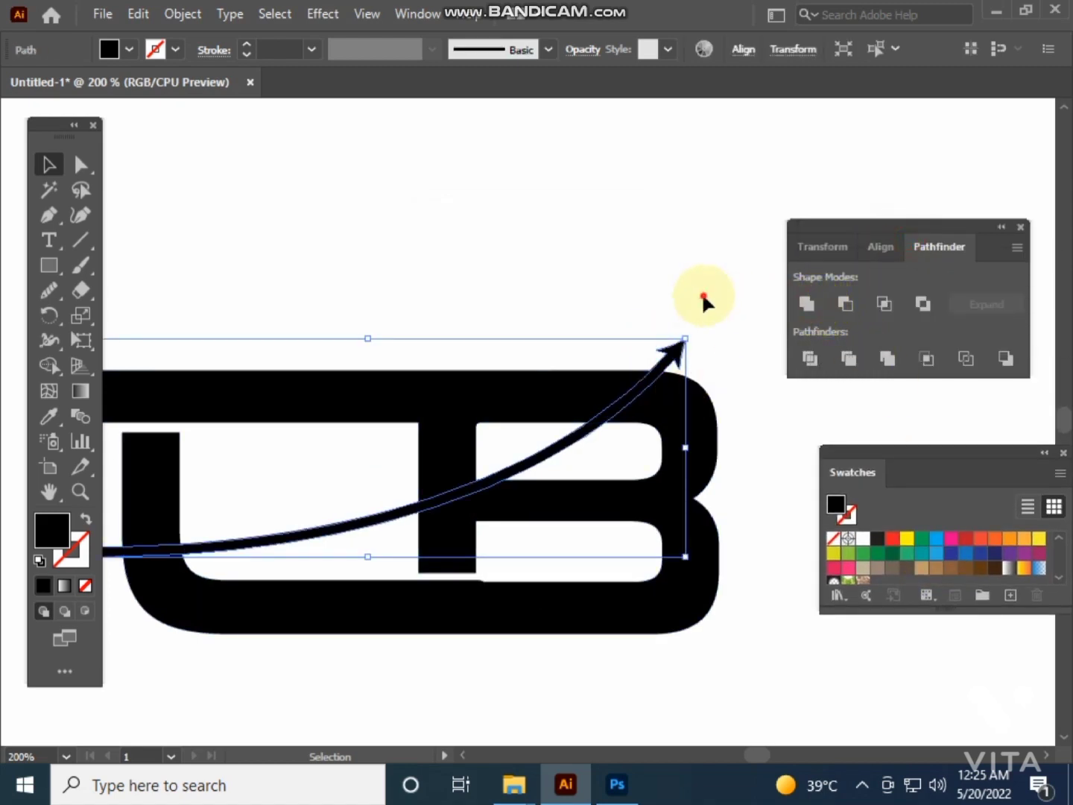
left_click(700, 294)
left_click(679, 353)
right_click(680, 356)
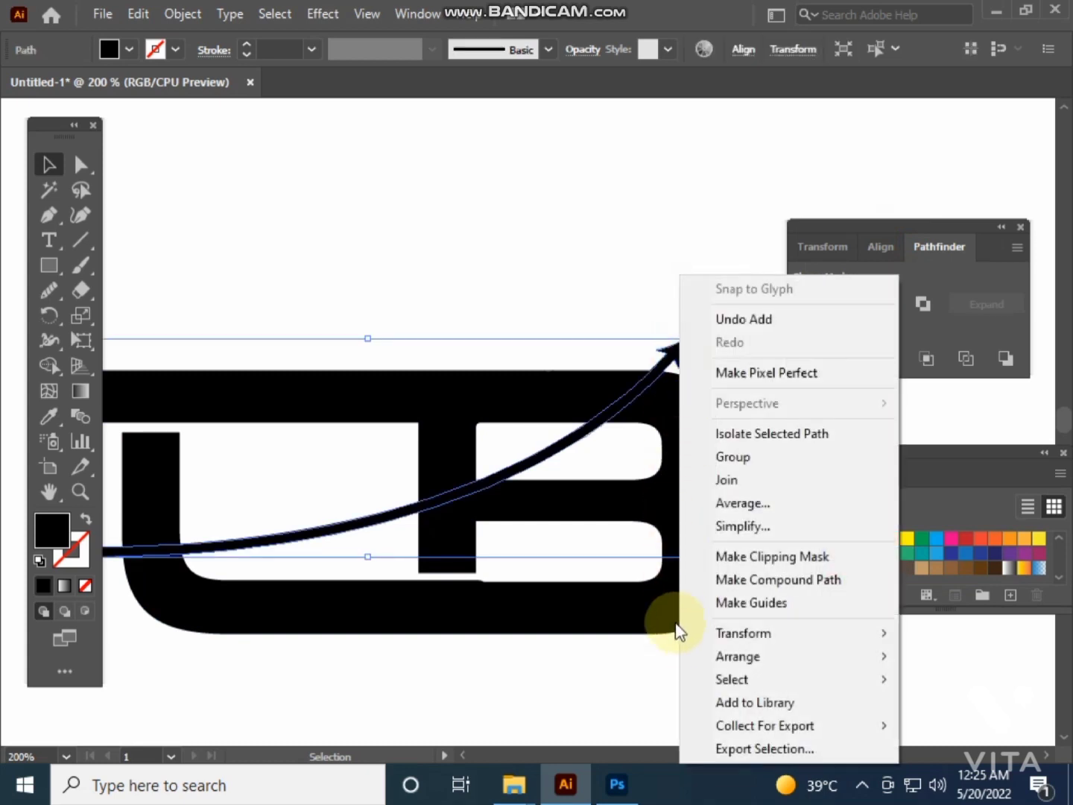
mouse_move(701, 654)
left_click(480, 212)
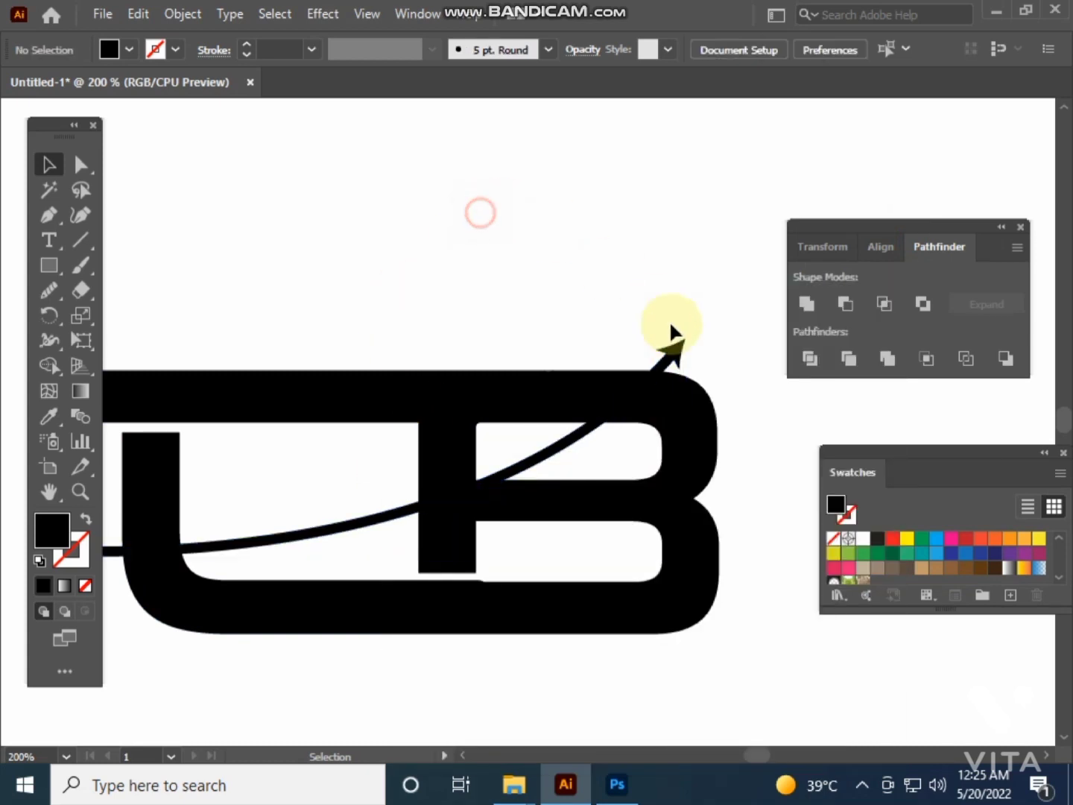
Offset the curved arrow's path by 2 px with mitered joins.
left_click(668, 353)
left_click(180, 17)
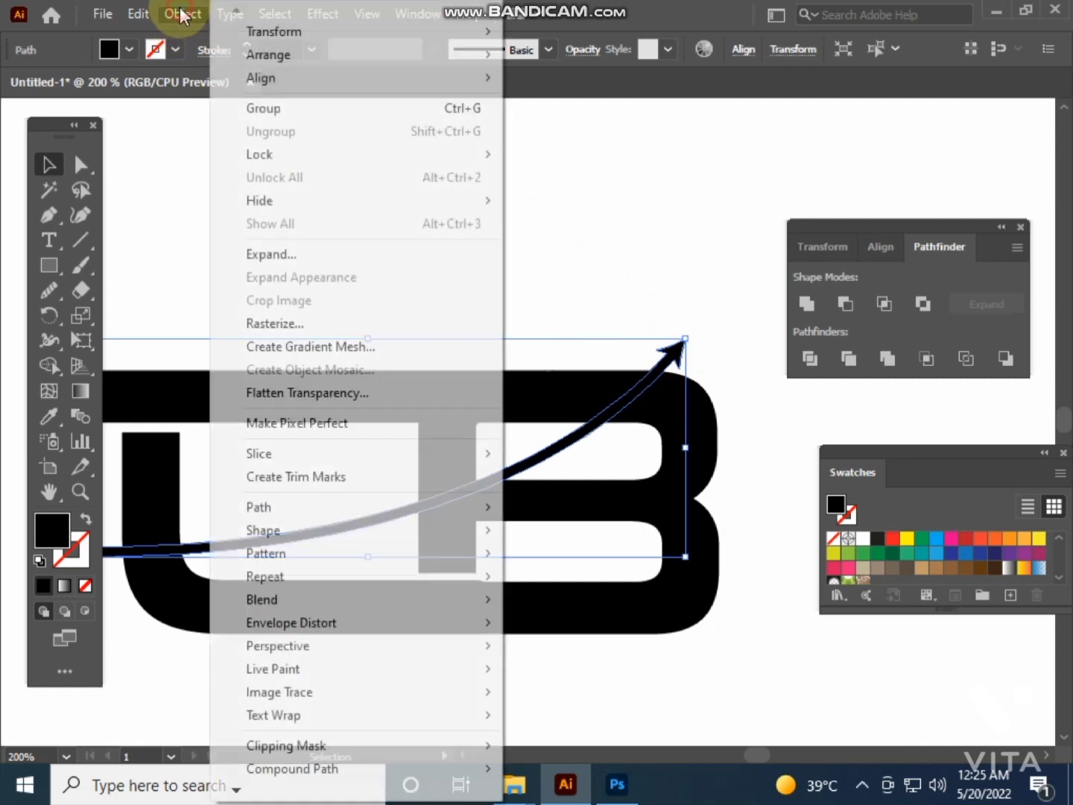
mouse_move(301, 515)
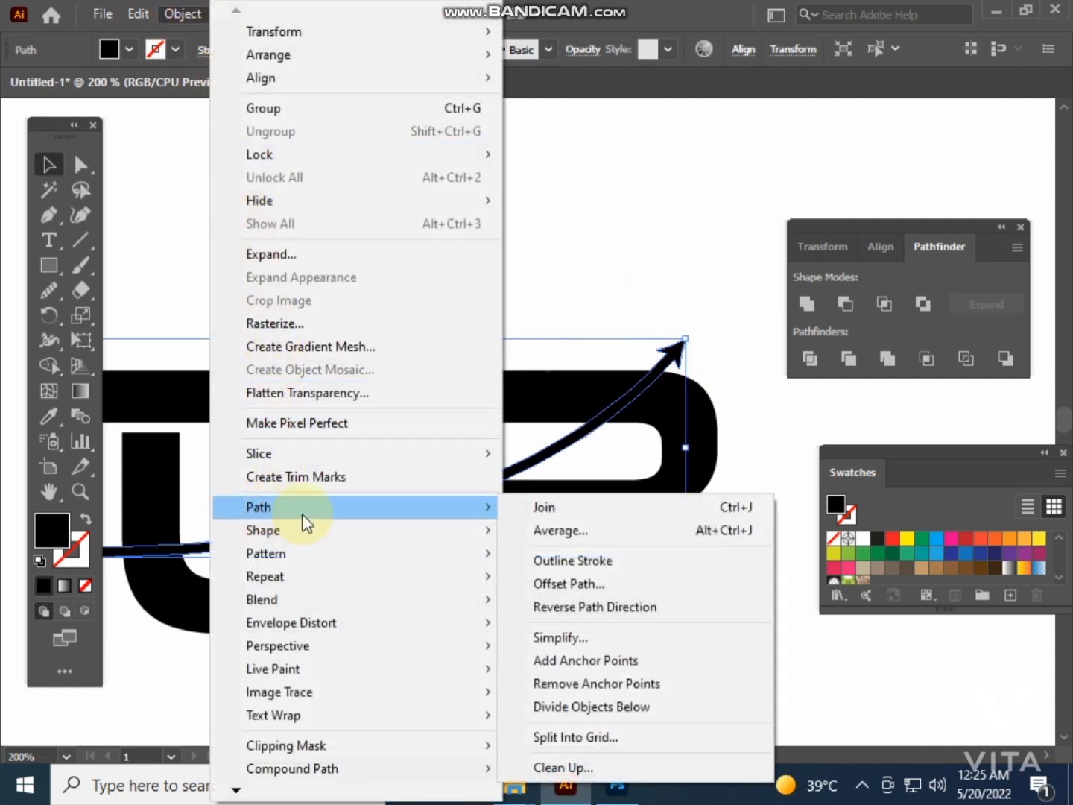
left_click(552, 583)
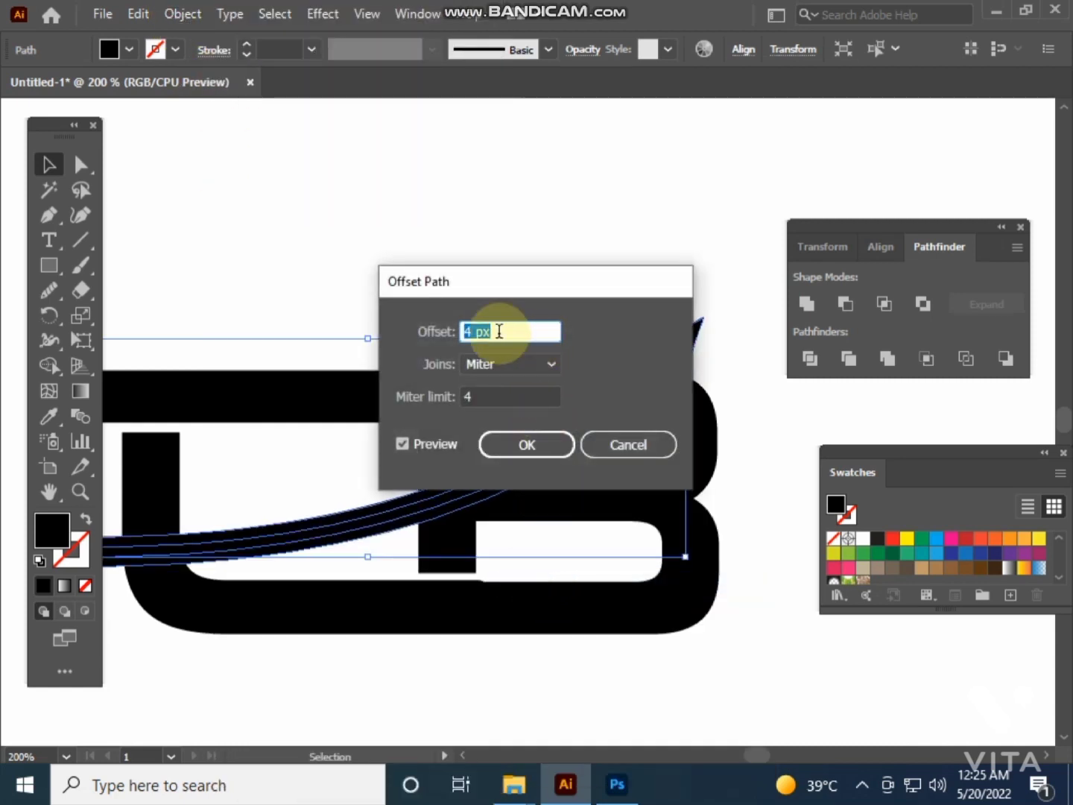
key("Down")
key("Down")
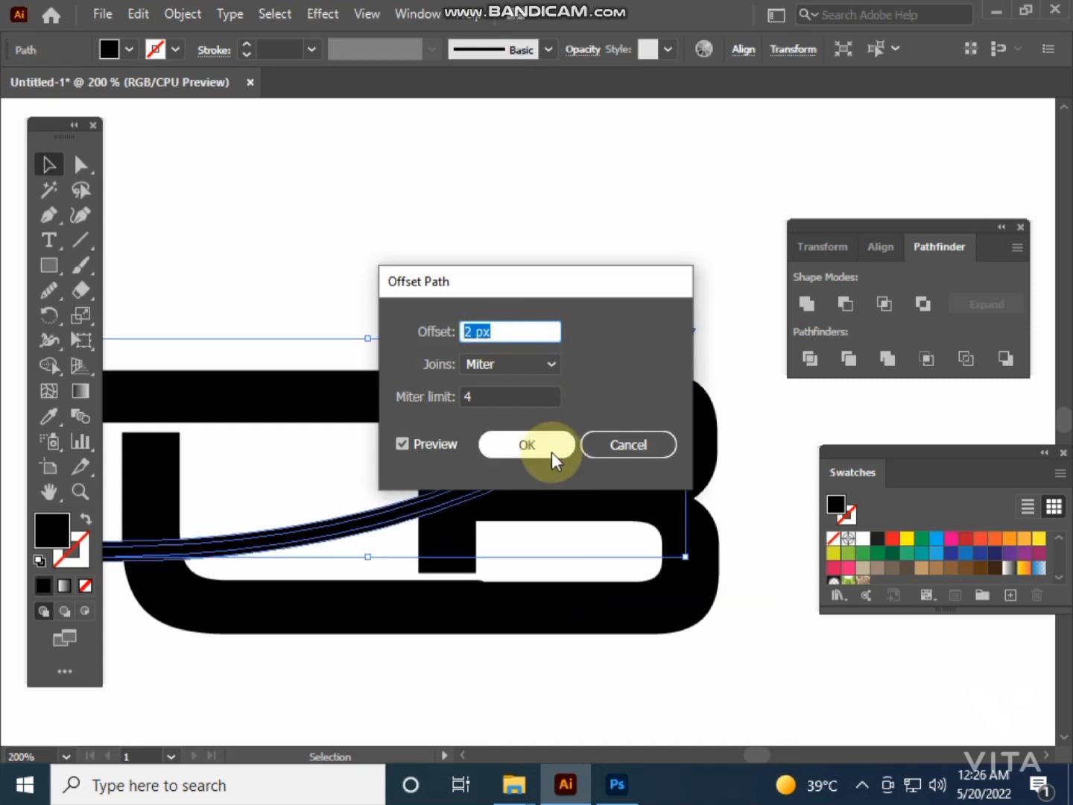
left_click(549, 450)
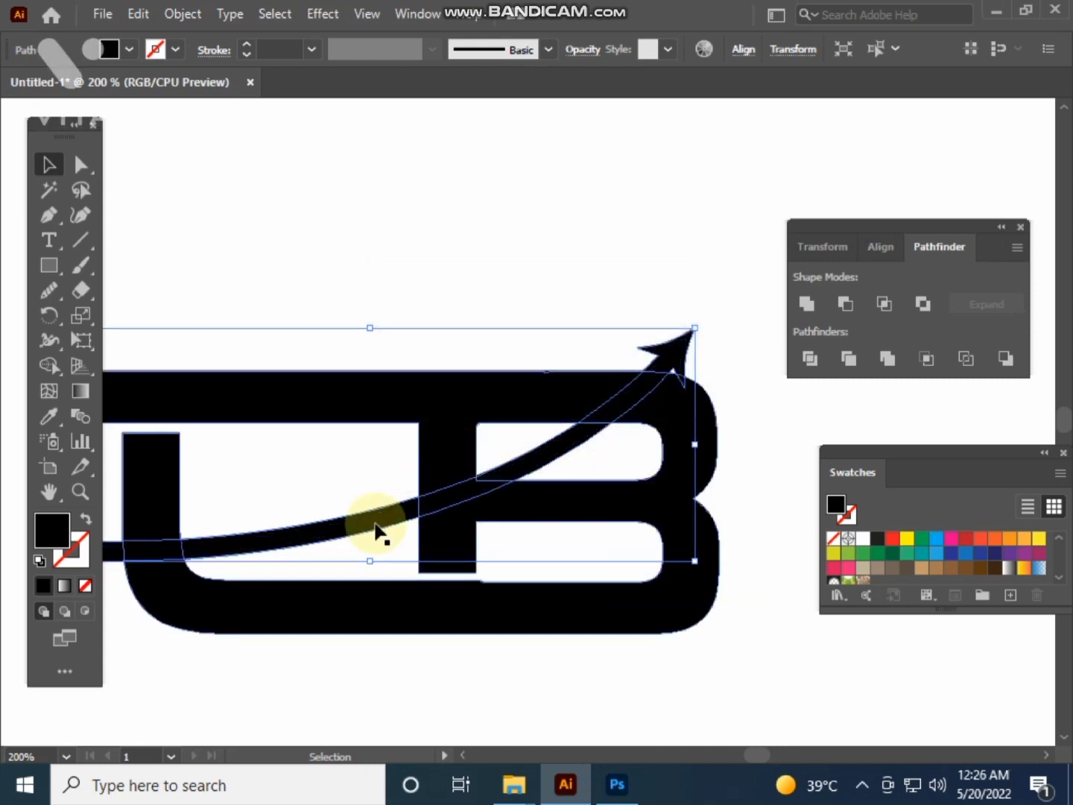
Select the whole logo and remove the offset strips along the arrow between the L's and B's stems with Shape Builder.
scroll(376, 529, "down", 3)
left_click_drag(376, 527, 580, 513)
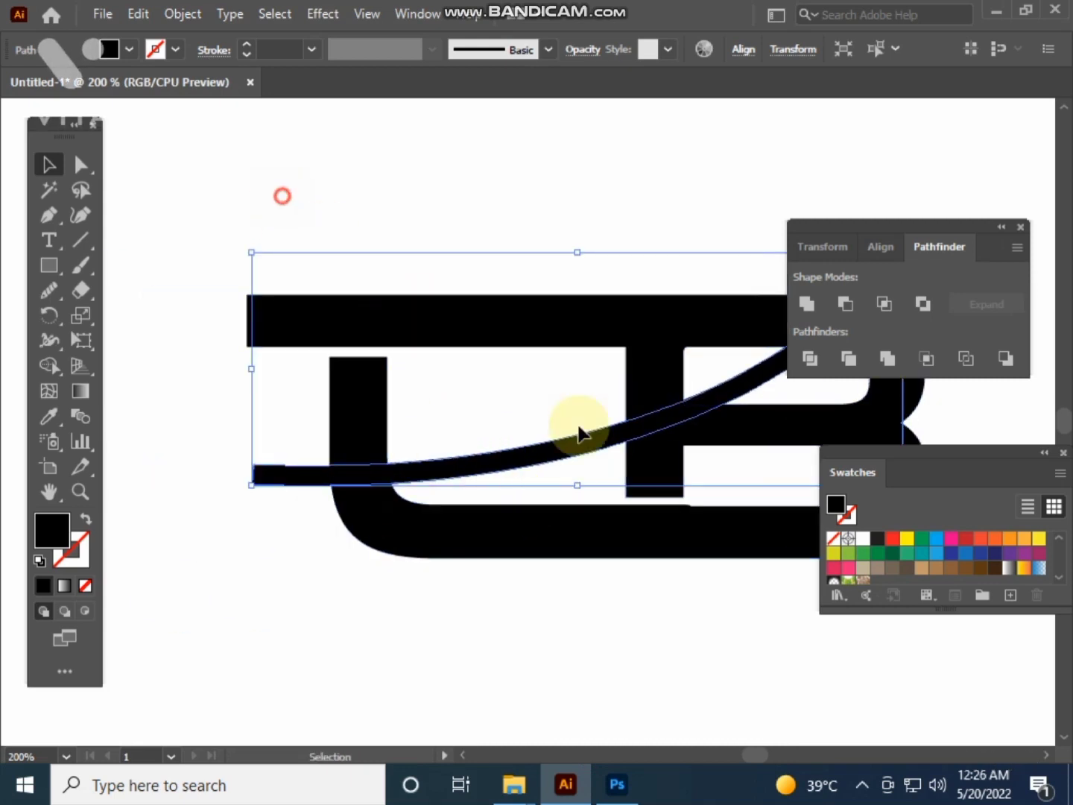
scroll(580, 434, "right", 2)
left_click_drag(922, 647, 224, 476)
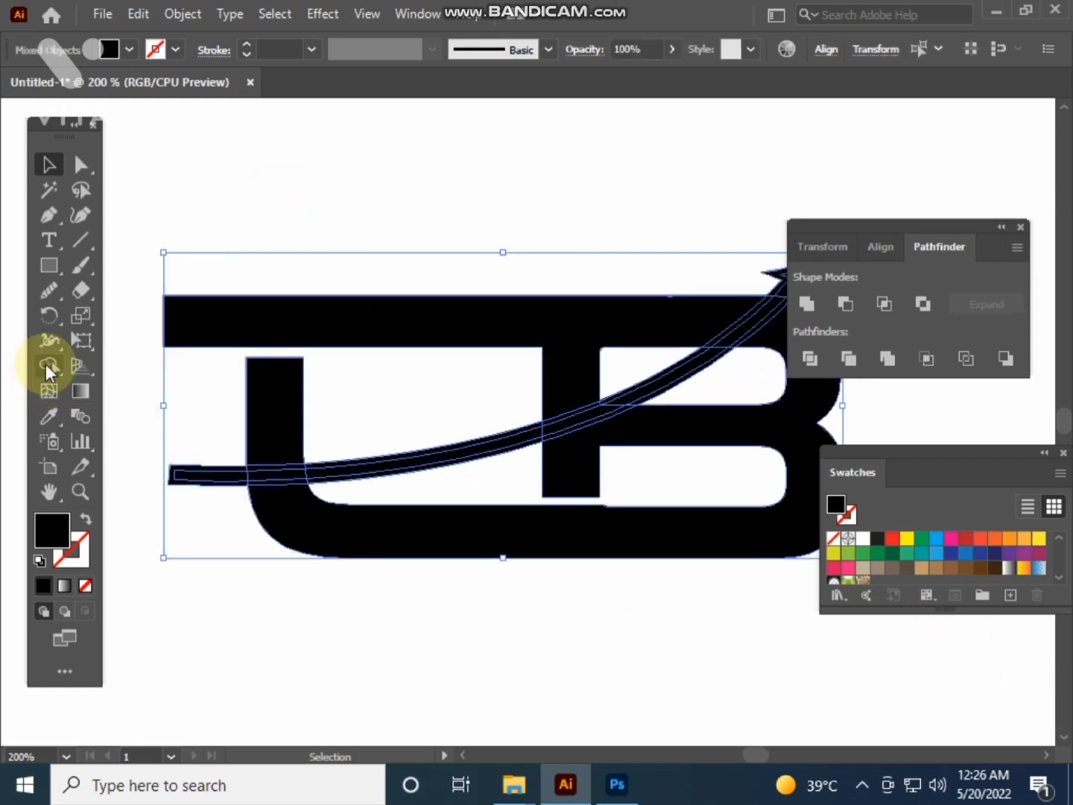
left_click(49, 365)
scroll(394, 466, "up", 3)
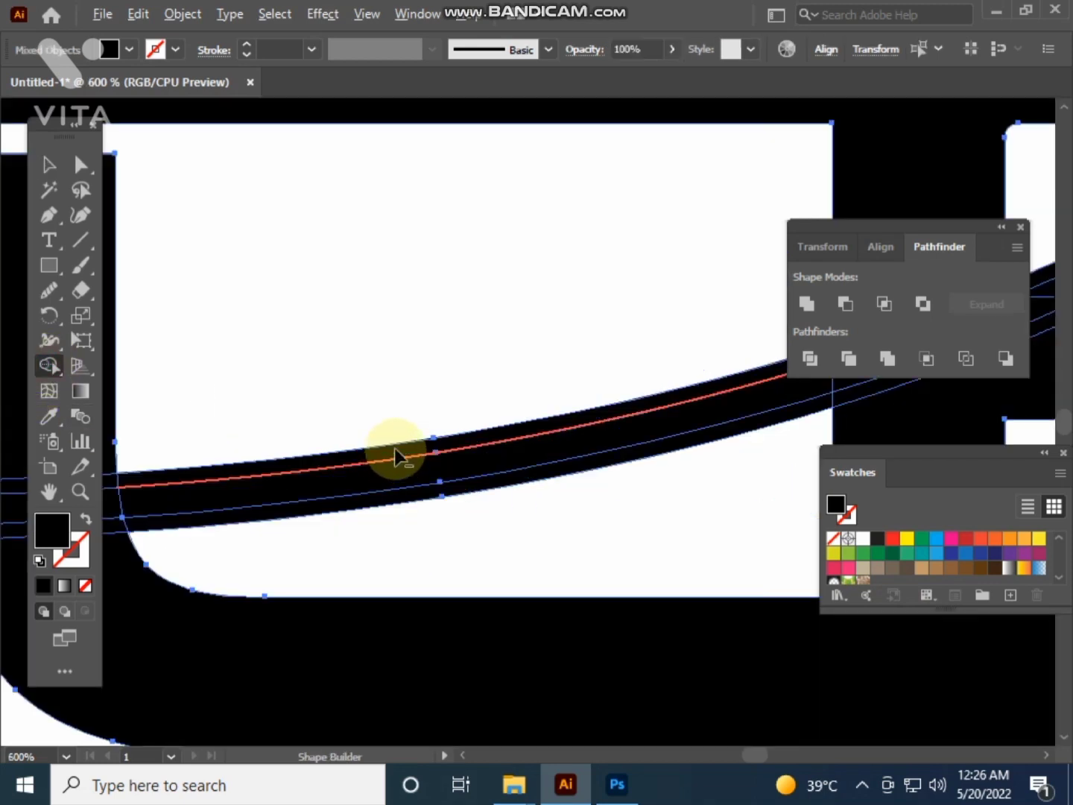
left_click(401, 446, "alt")
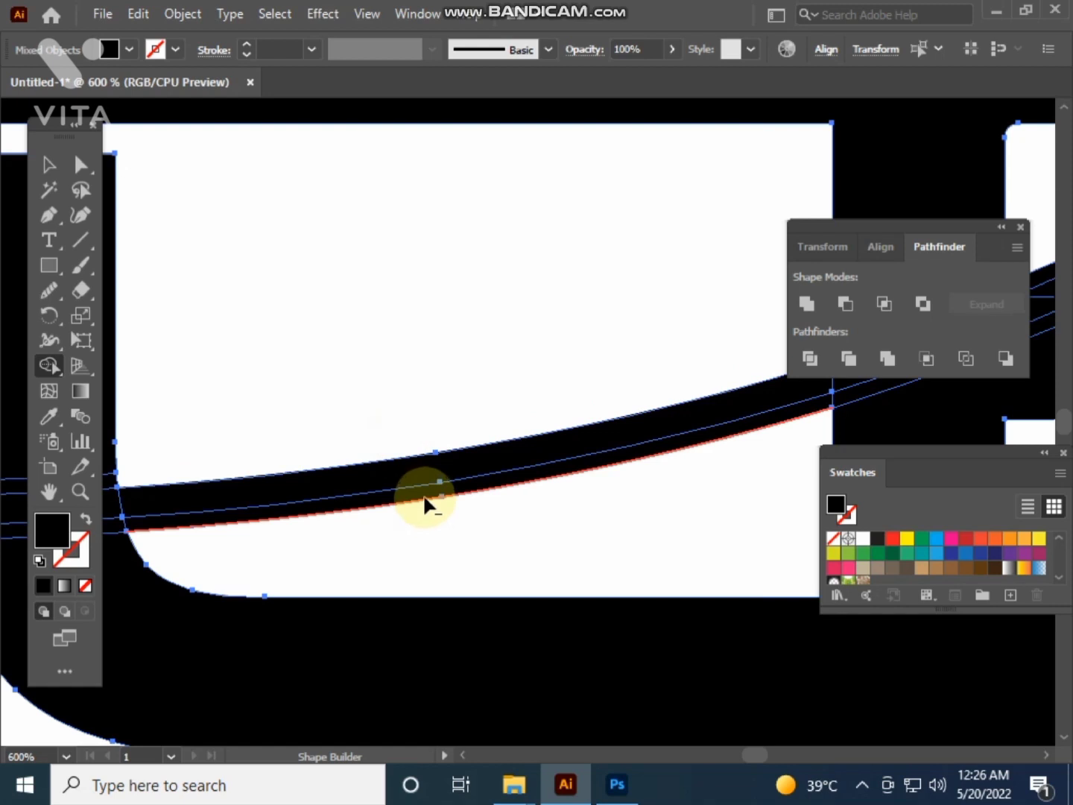
left_click(326, 497, "alt")
Cut away the offset strips crossing the L's stem and the arrow's tail protruding beyond it.
scroll(387, 488, "left", 4)
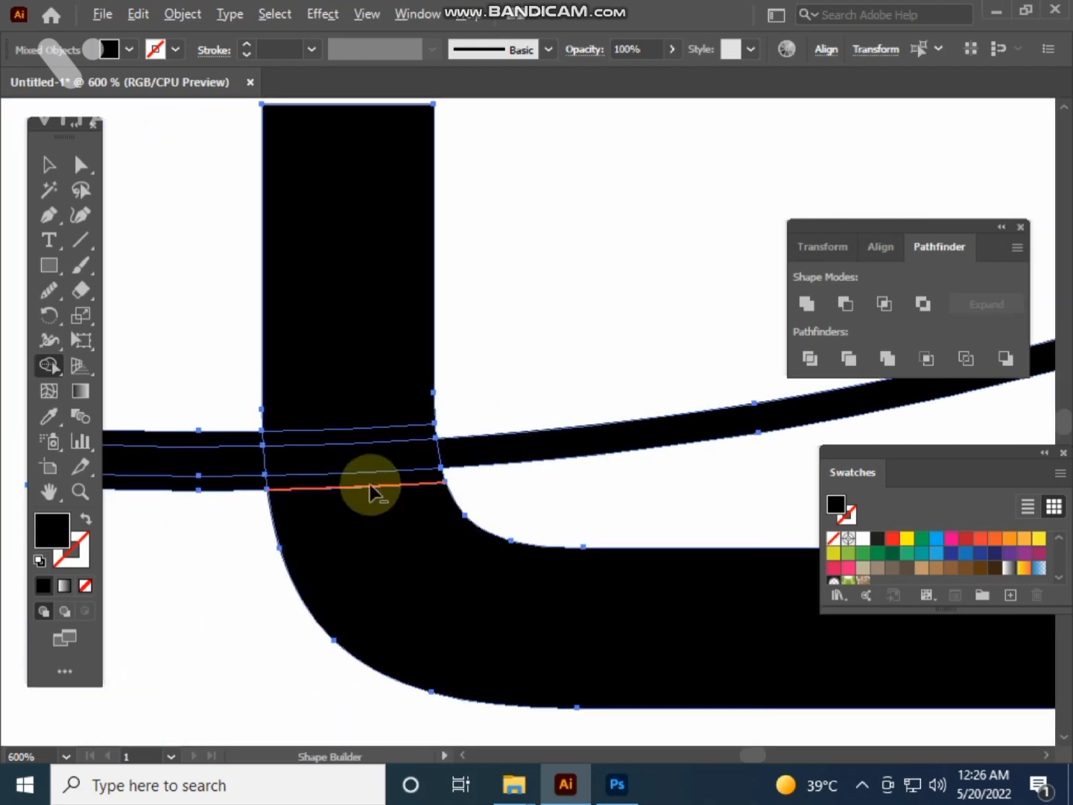
left_click(370, 479, "alt")
left_click(359, 438, "alt")
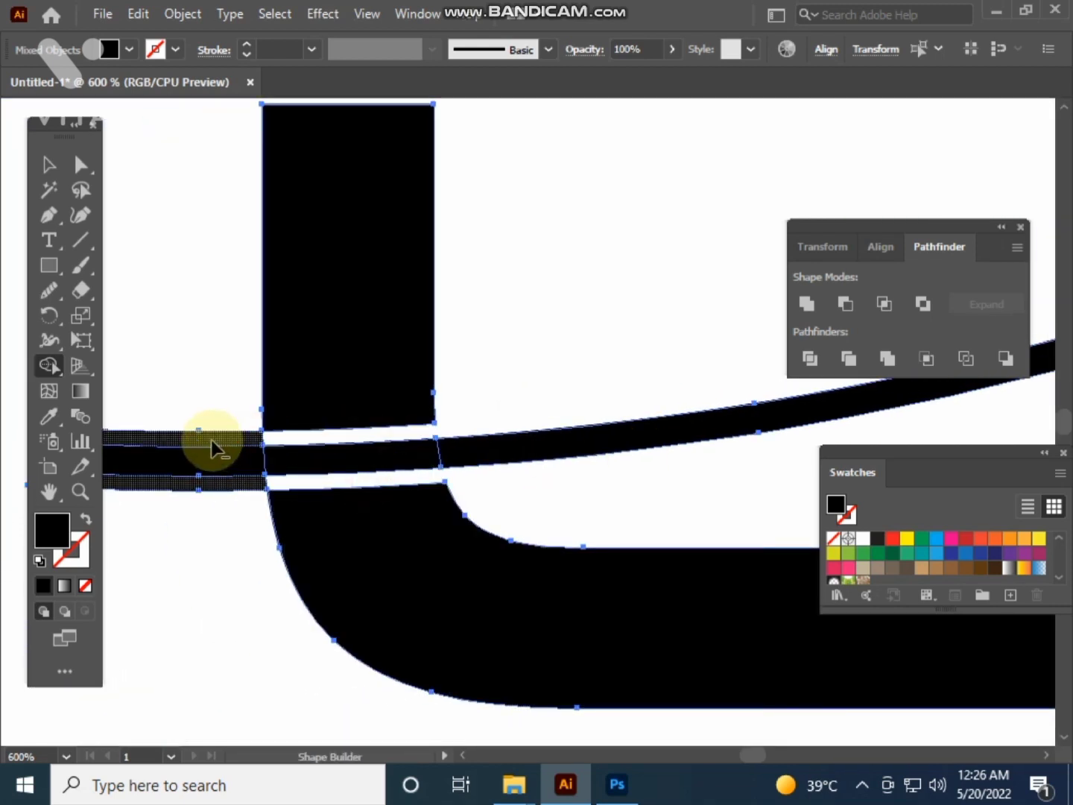
left_click_drag(207, 519, 210, 514)
Cut away the offset strips on both sides of the arrow across the B's stem and upper opening.
scroll(461, 467, "down", 4)
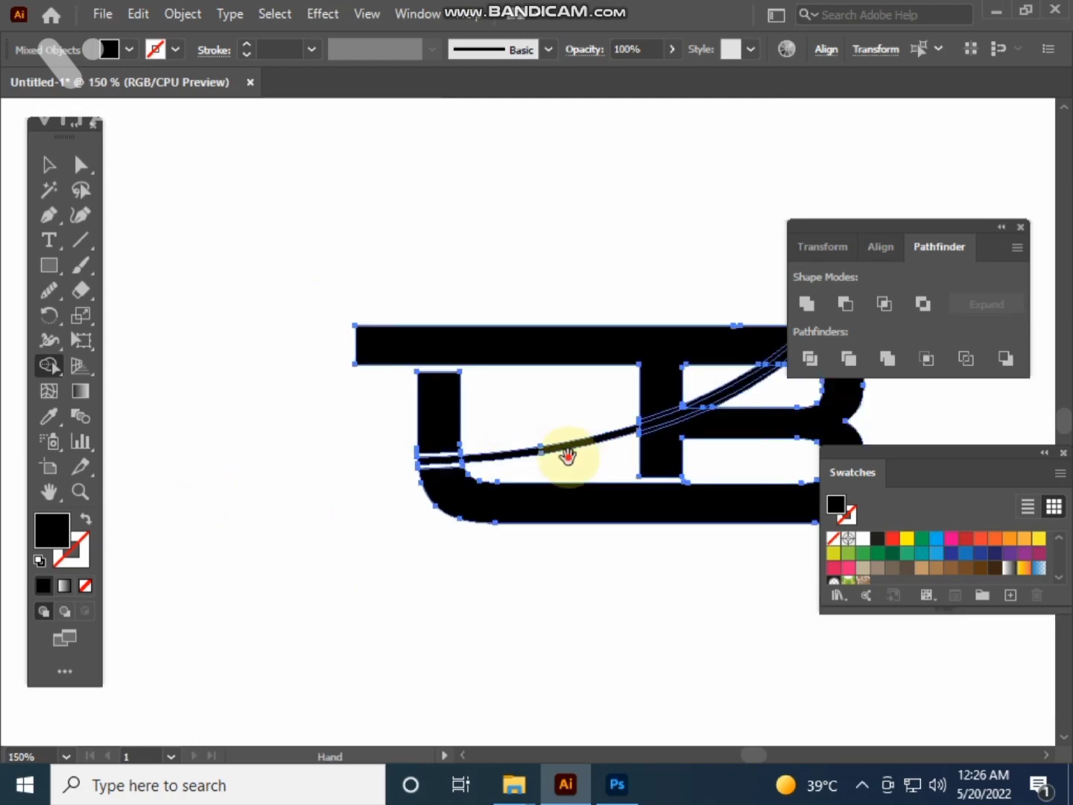
left_click_drag(568, 450, 400, 531)
scroll(402, 525, "up", 4)
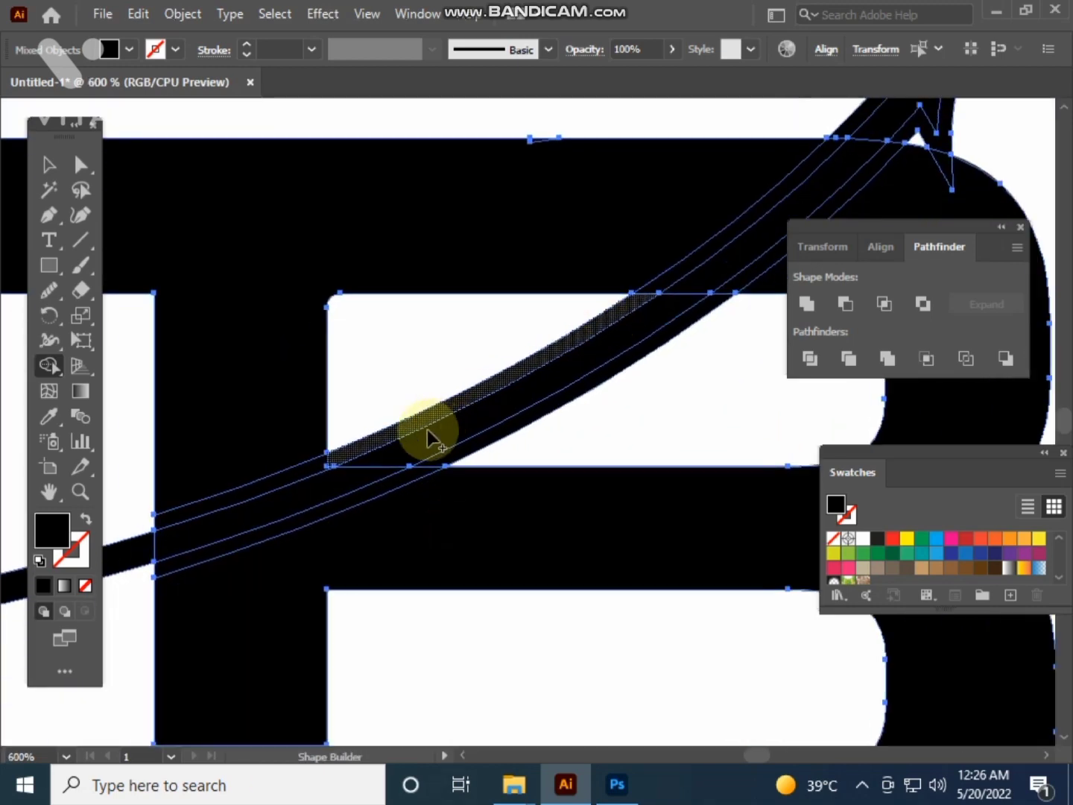
left_click_drag(304, 459, 278, 480)
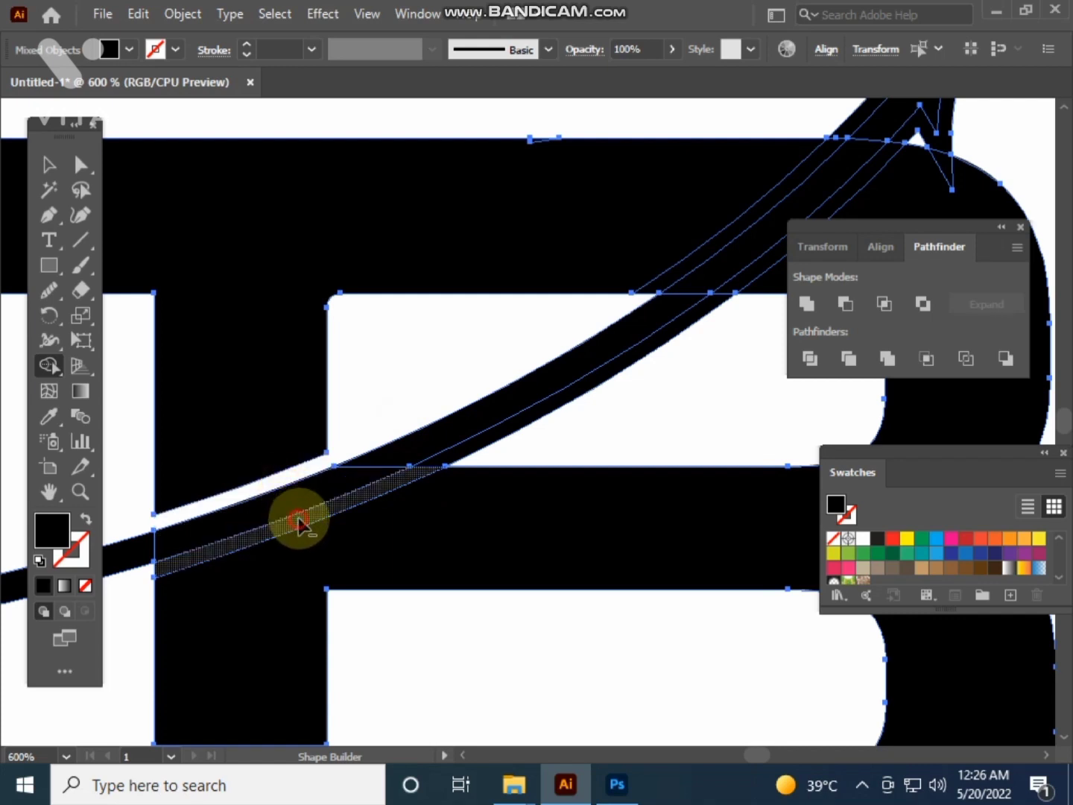
left_click(297, 517)
Cut away the offset strips on both sides of the arrow where it crosses the B's top bar.
scroll(335, 514, "up", 3)
scroll(364, 511, "right", 3)
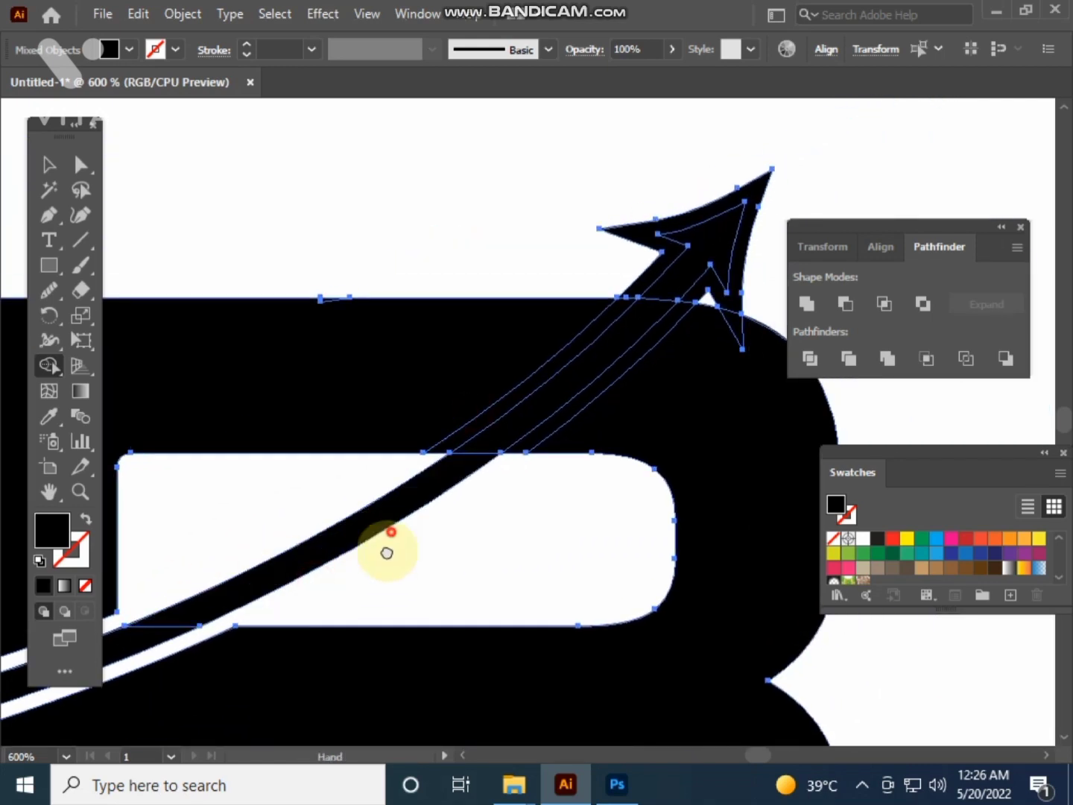
scroll(447, 529, "up", 3)
scroll(462, 521, "right", 3)
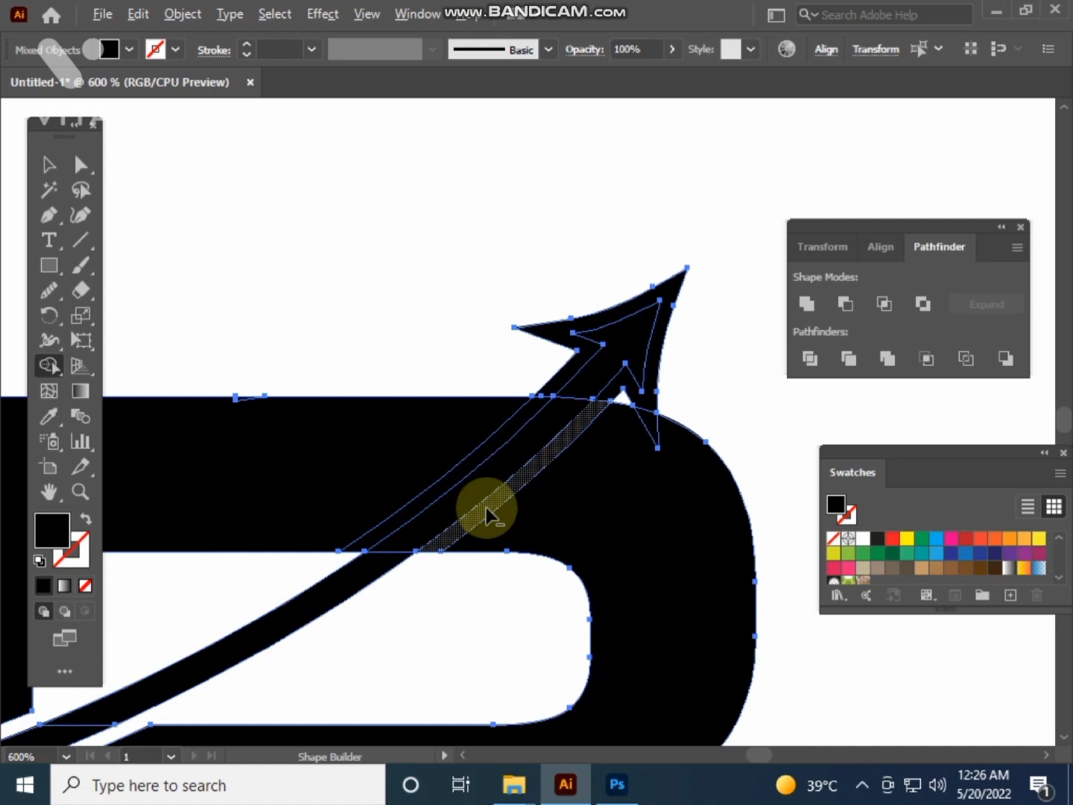
left_click(487, 507, "alt")
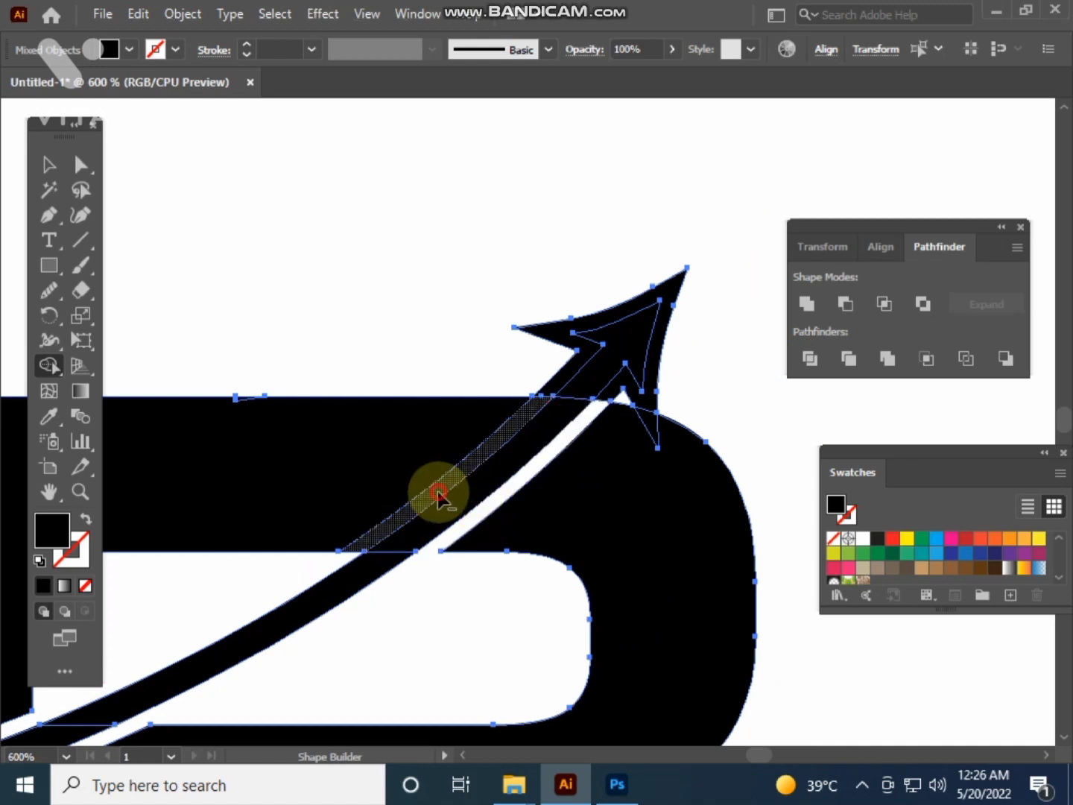
left_click(440, 492, "alt")
Remove the offset outline around the arrowhead and deselect the artwork.
scroll(503, 516, "up", 3)
scroll(503, 517, "right", 1)
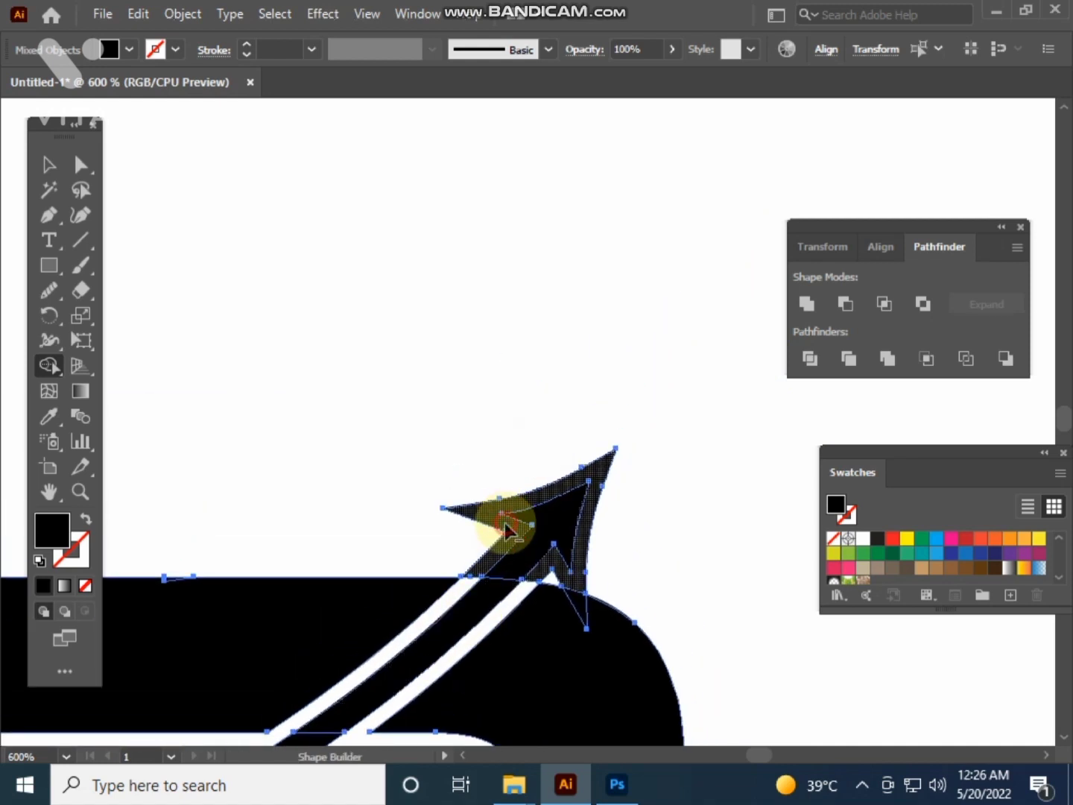
left_click(505, 522, "alt")
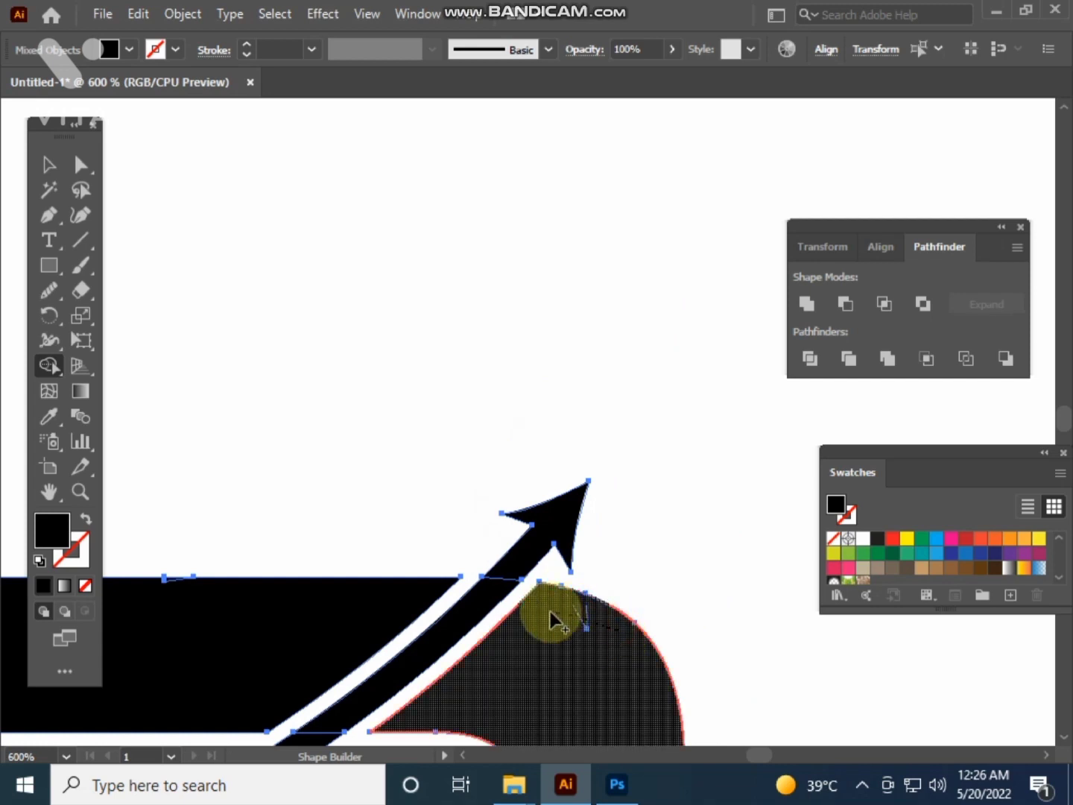
scroll(550, 611, "down", 4)
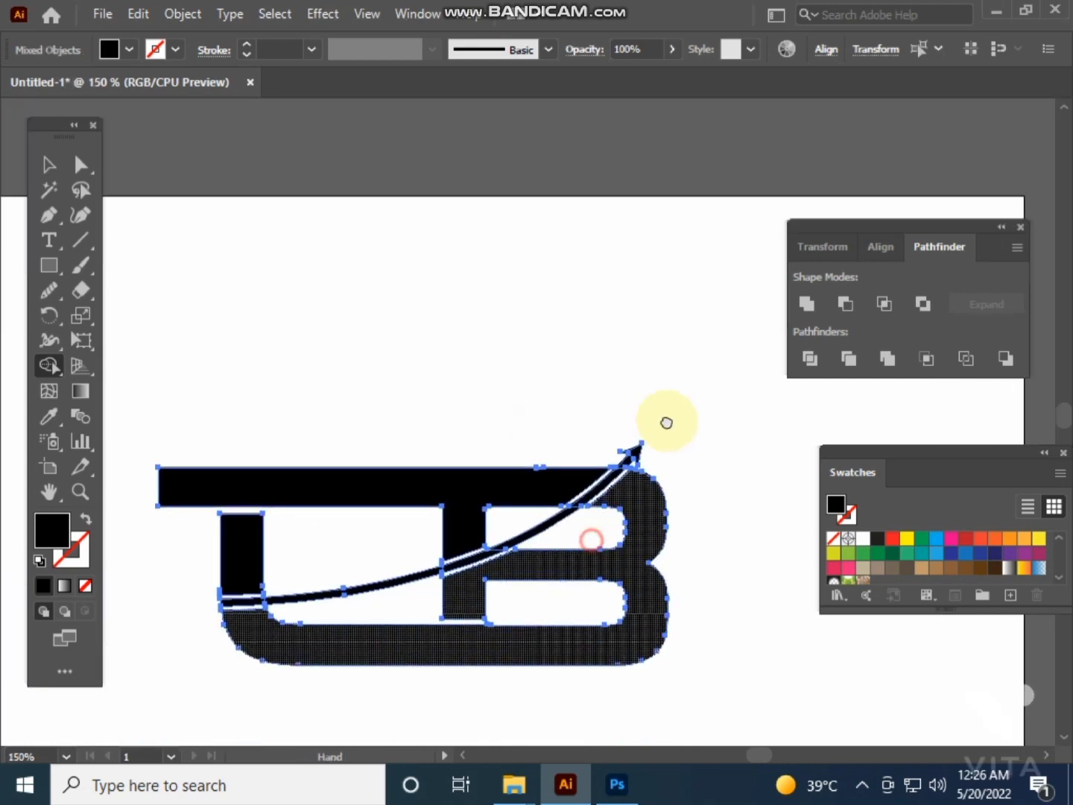
left_click(49, 164)
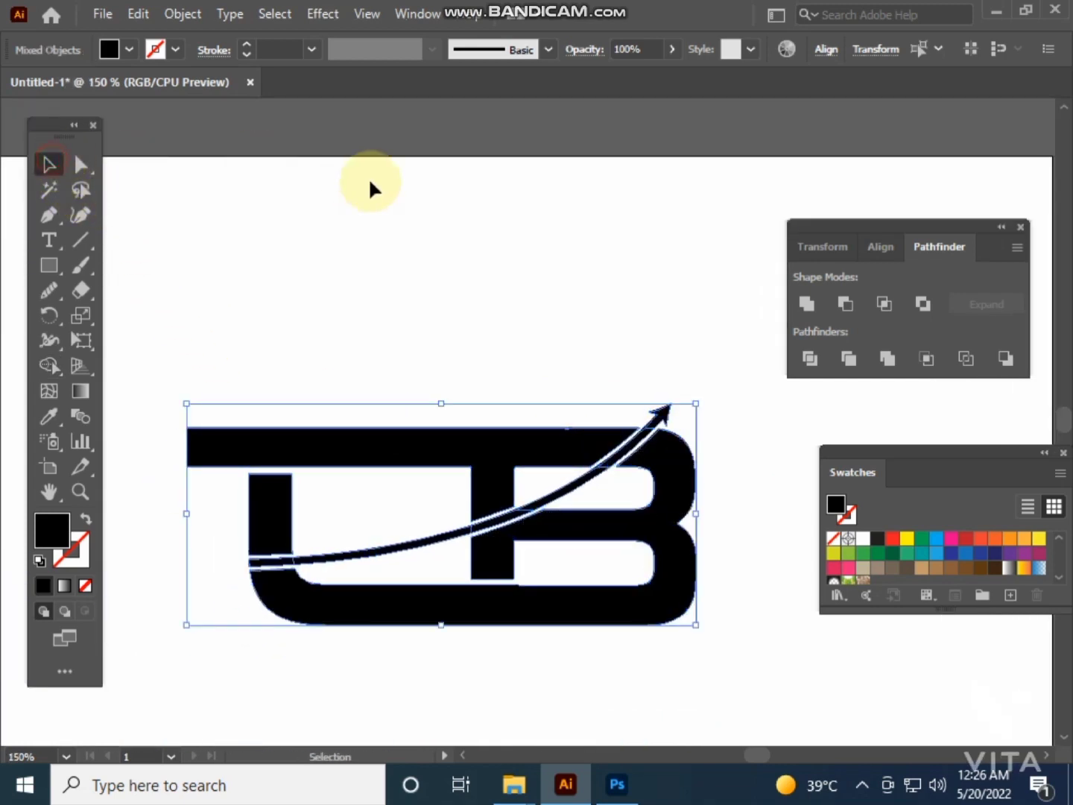
left_click(454, 280)
Fill the logo's lower part below the arrow with the red swatch and deselect it.
left_click(550, 600)
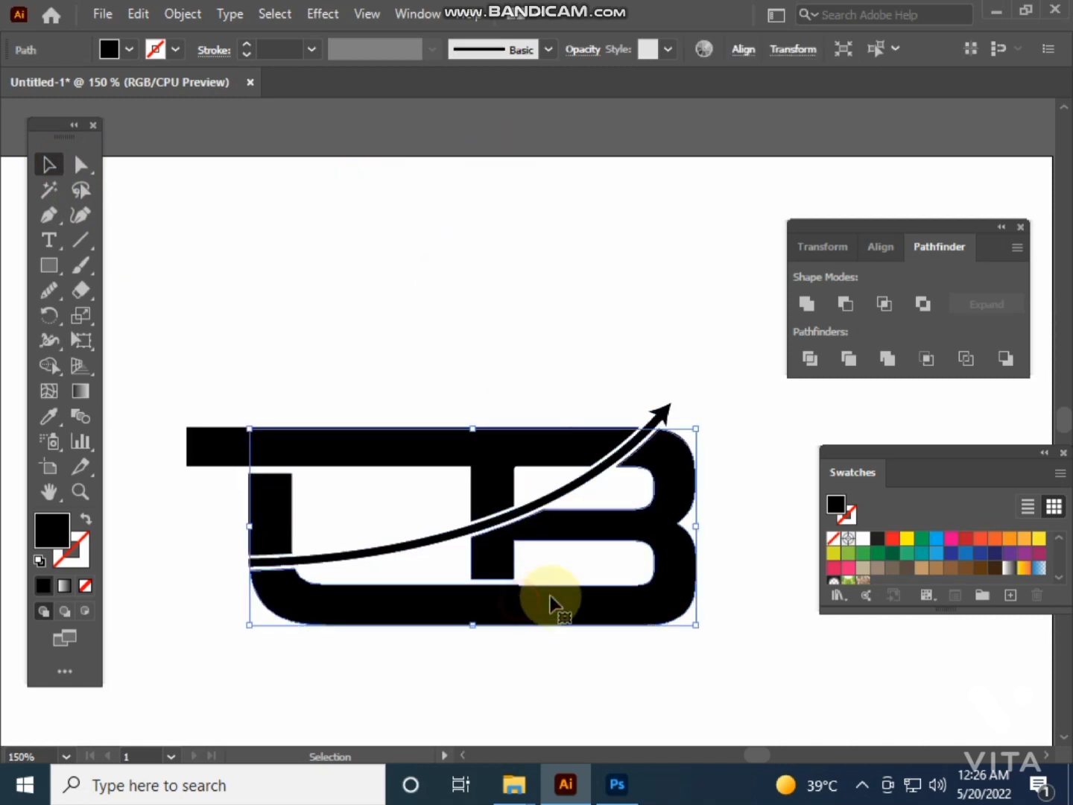
left_click(888, 540)
left_click(627, 359)
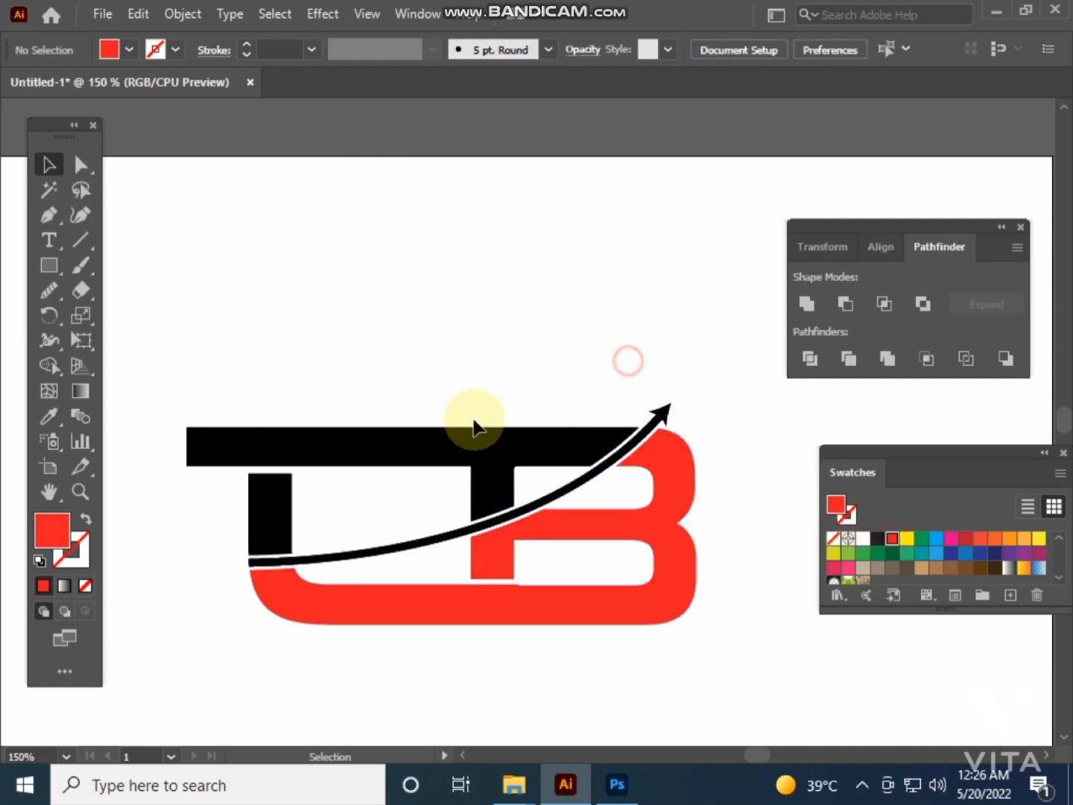
Try a dark blue fill on the logo's upper part above the arrow and deselect it.
left_click(324, 434)
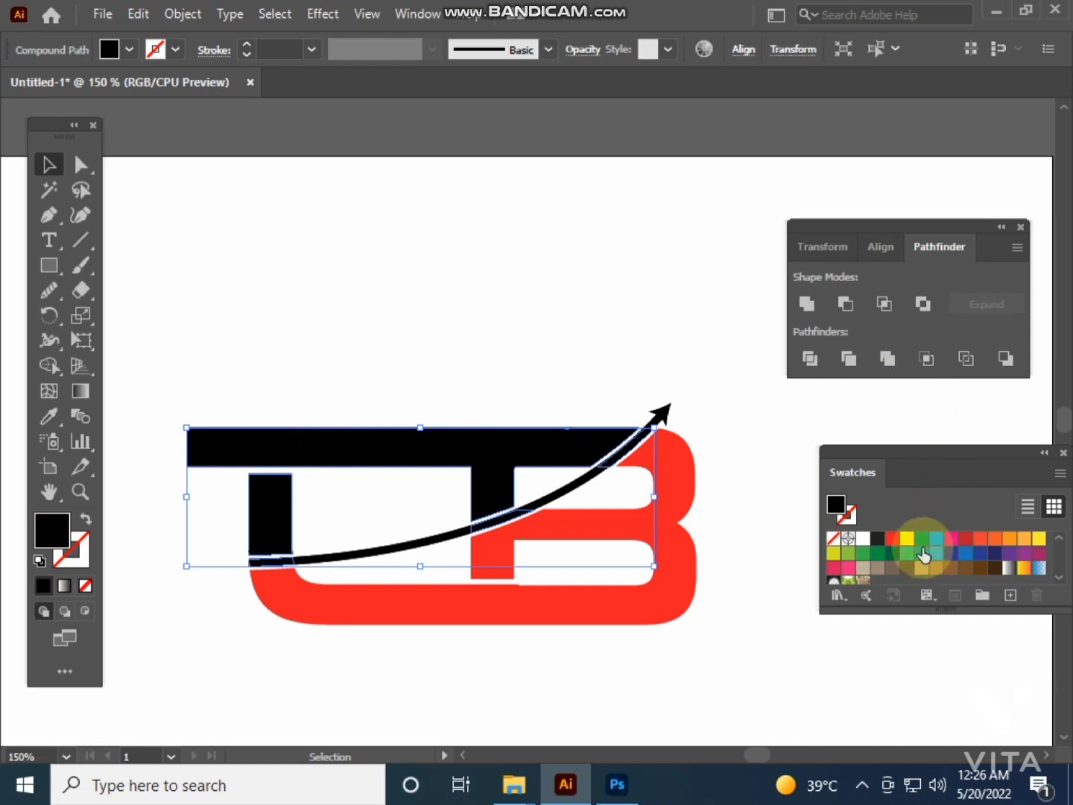
left_click(949, 554)
left_click(589, 365)
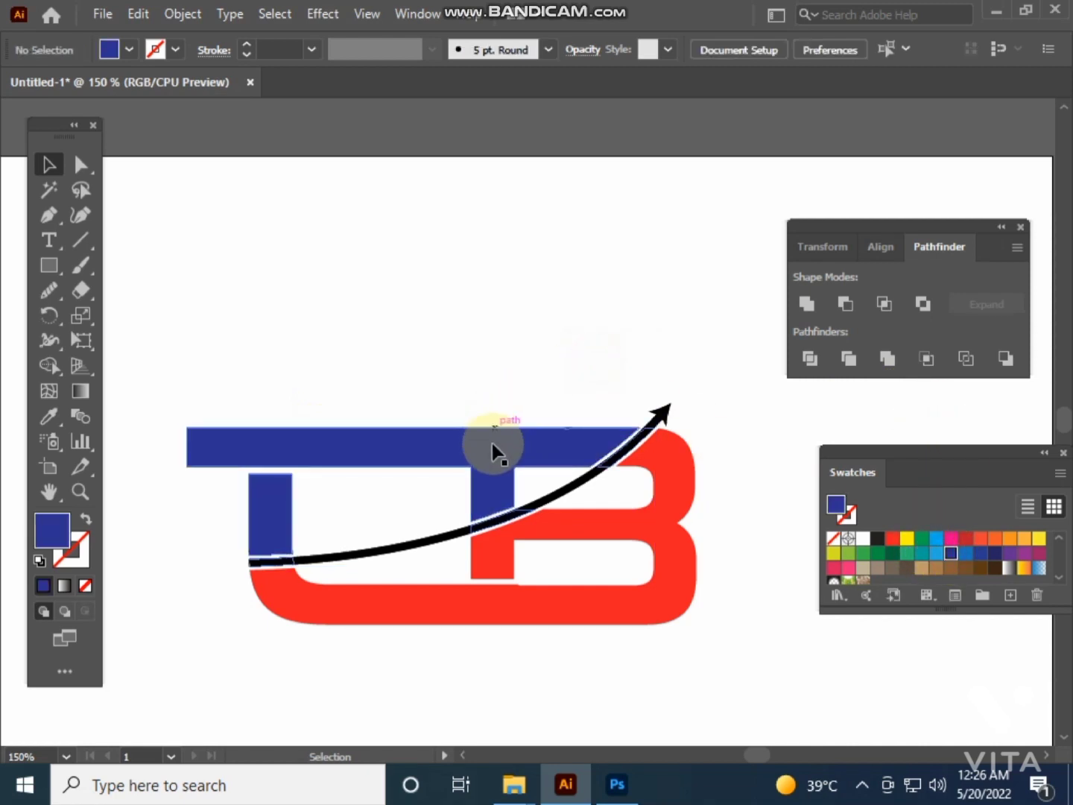
Fill the logo's upper part above the arrow with the light blue swatch and deselect it.
left_click(493, 446)
left_click(936, 538)
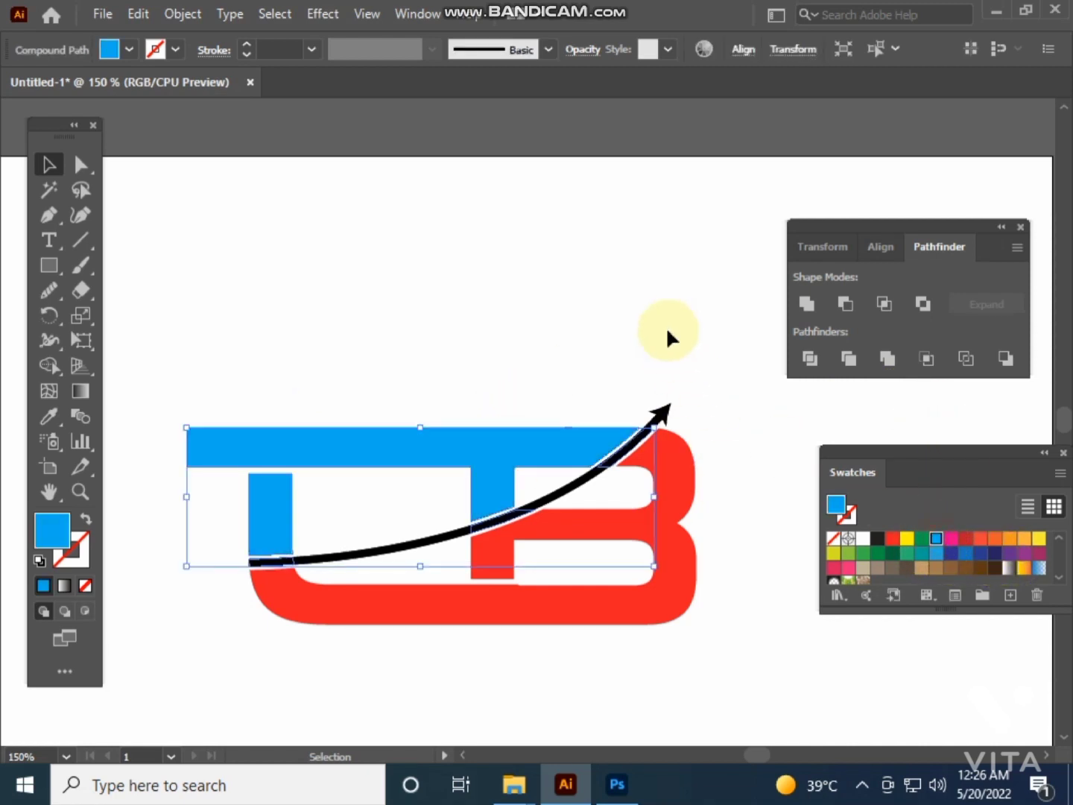
left_click(668, 325)
Fill the curved arrow with a medium gray swatch from the grays group and deselect it.
left_click(663, 422)
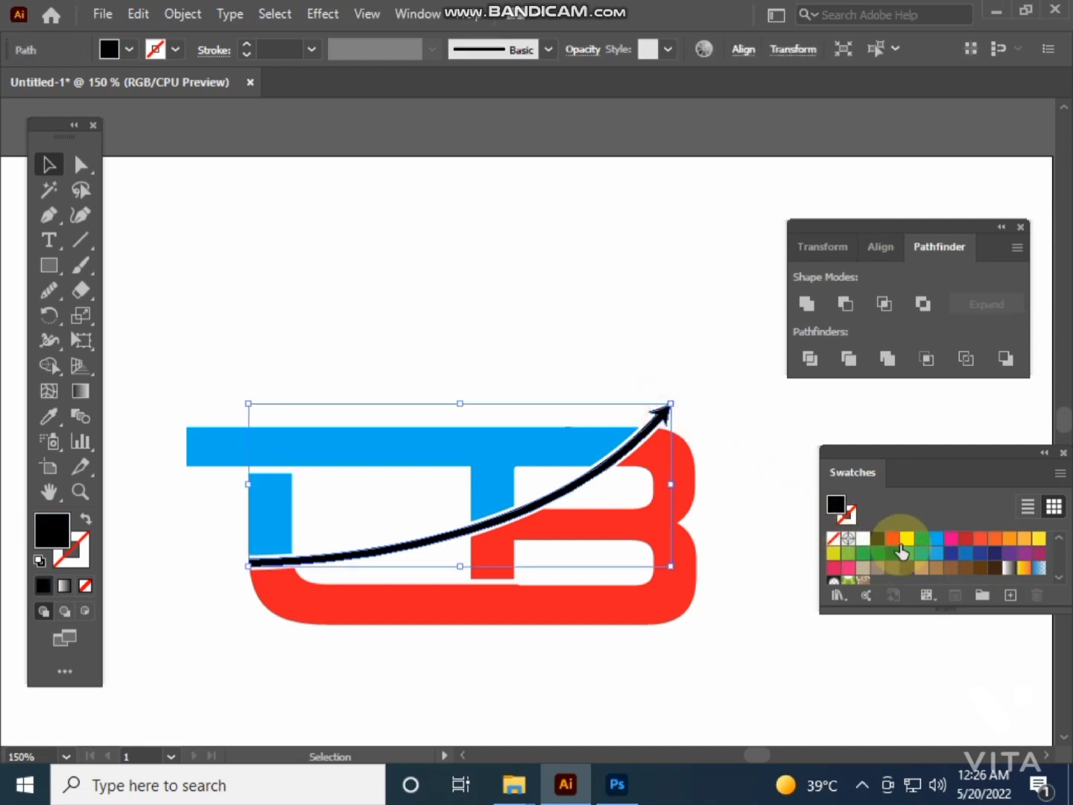
scroll(900, 546, "down", 2)
left_click(935, 554)
left_click(718, 342)
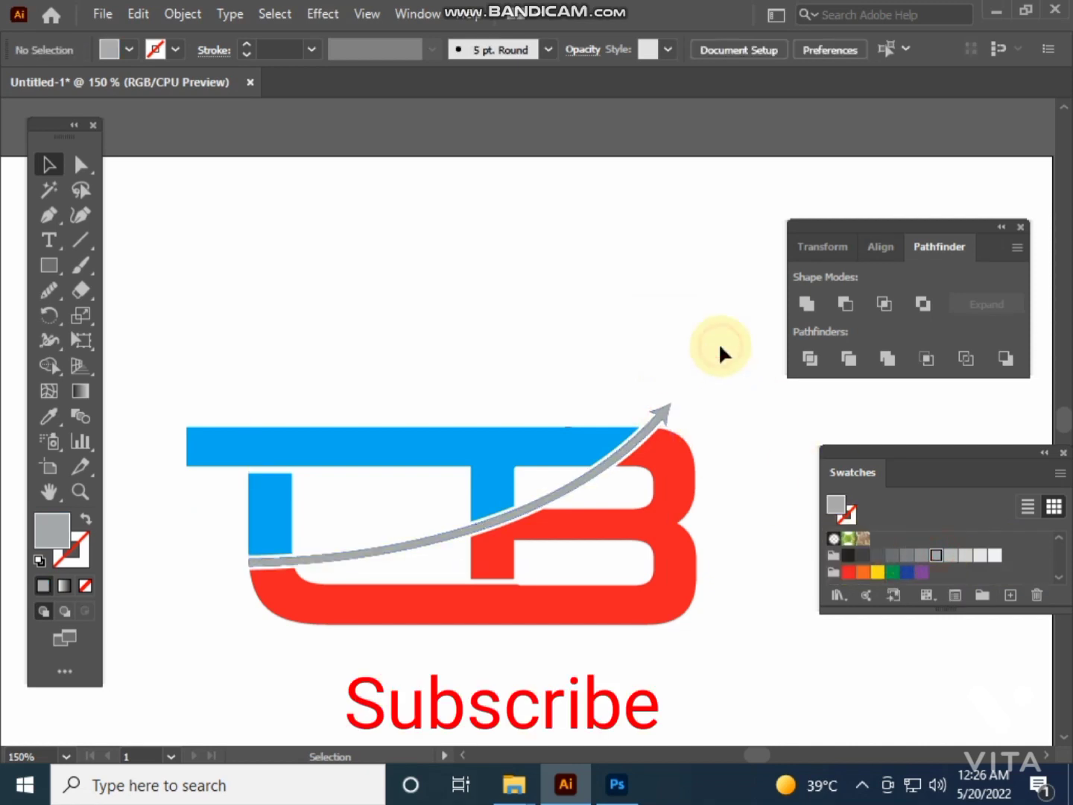
Merge the stray dark sliver on the blue bar's upper edge into the bar with Shape Builder and deselect the artwork.
scroll(719, 342, "down", 2)
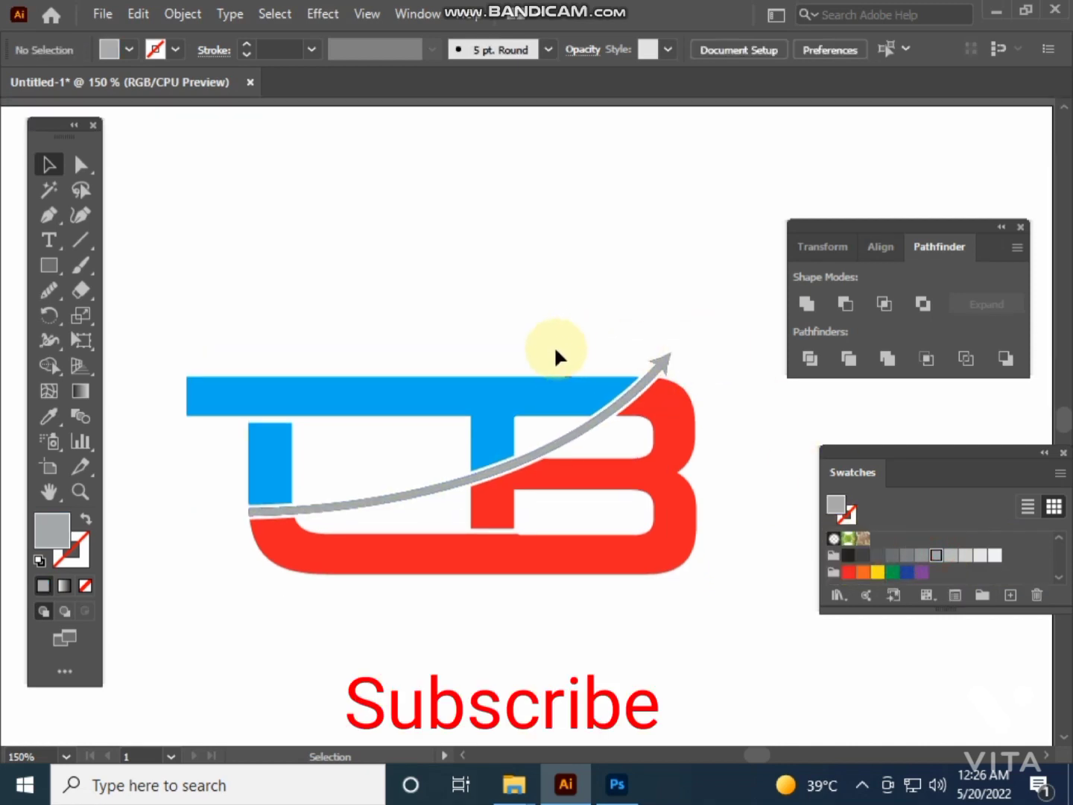
scroll(546, 350, "up", 1, "alt")
scroll(546, 350, "up", 5, "alt")
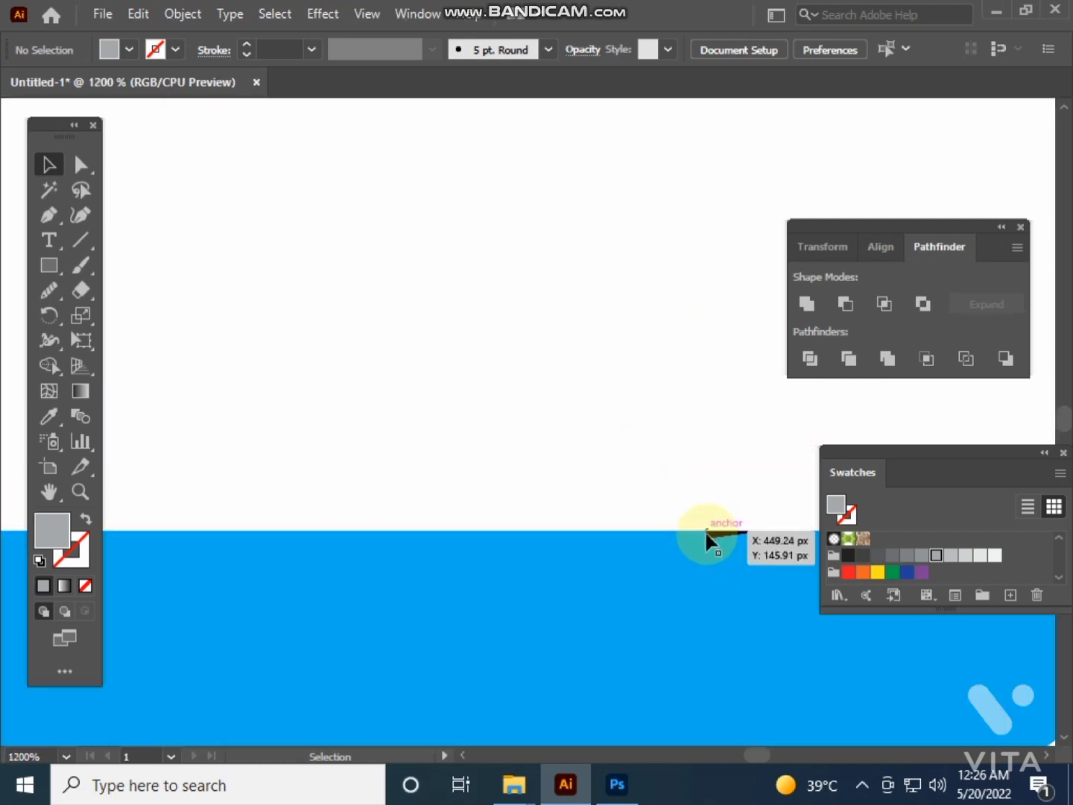
left_click_drag(705, 530, 704, 587)
left_click(51, 368)
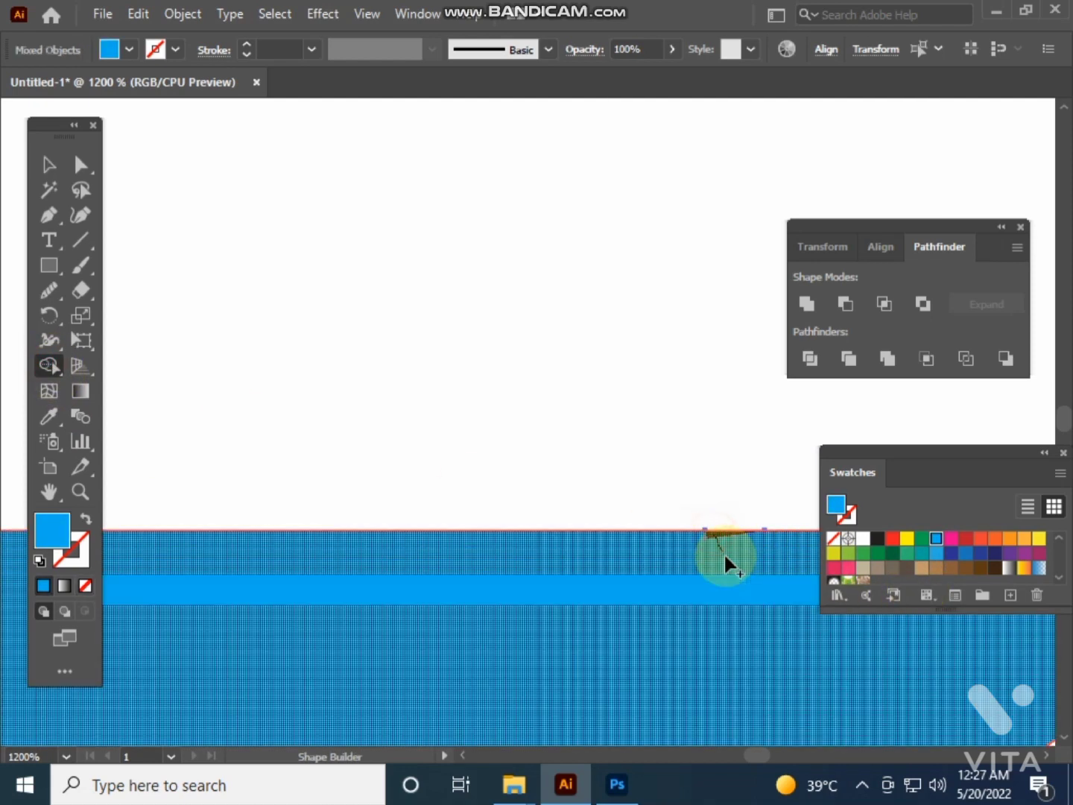
scroll(723, 554, "down", 5)
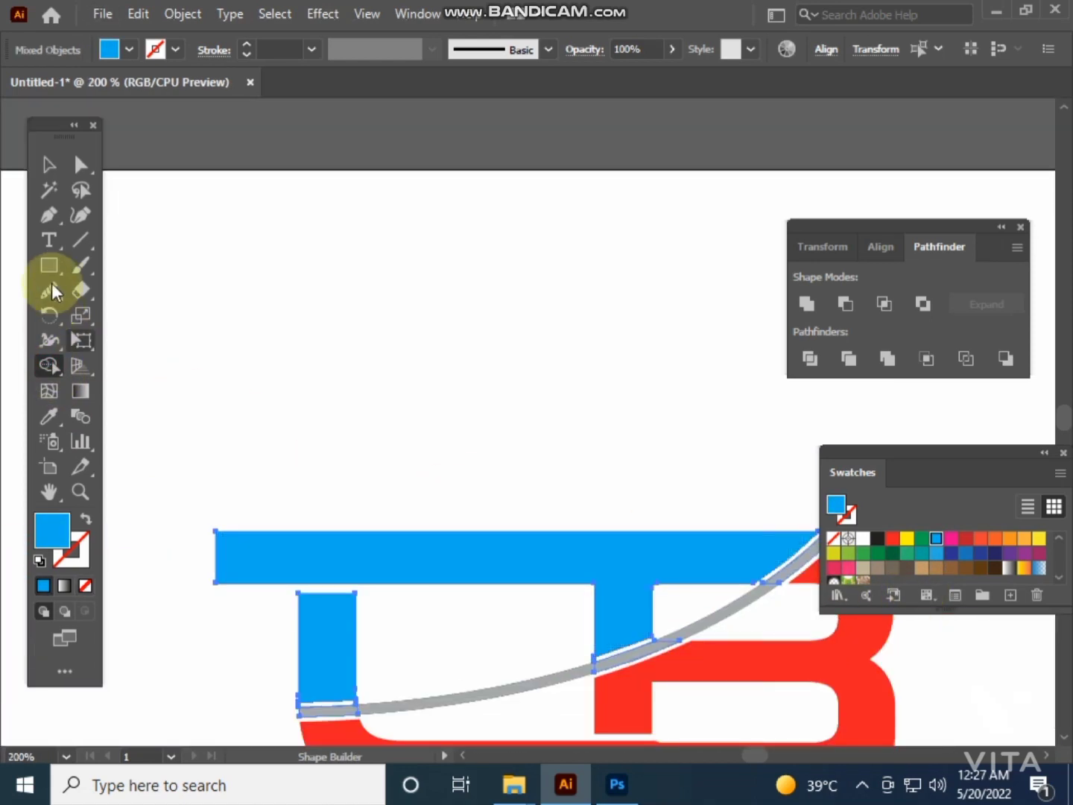
left_click(46, 165)
left_click(568, 320)
scroll(568, 320, "down", 1)
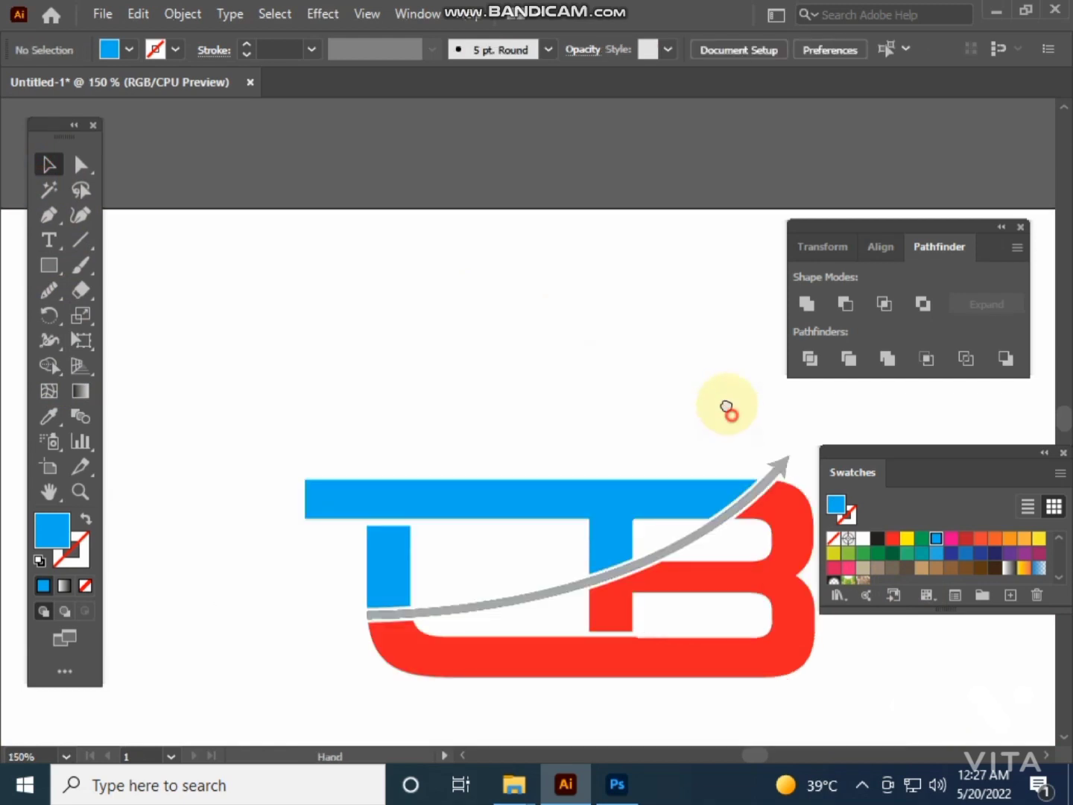